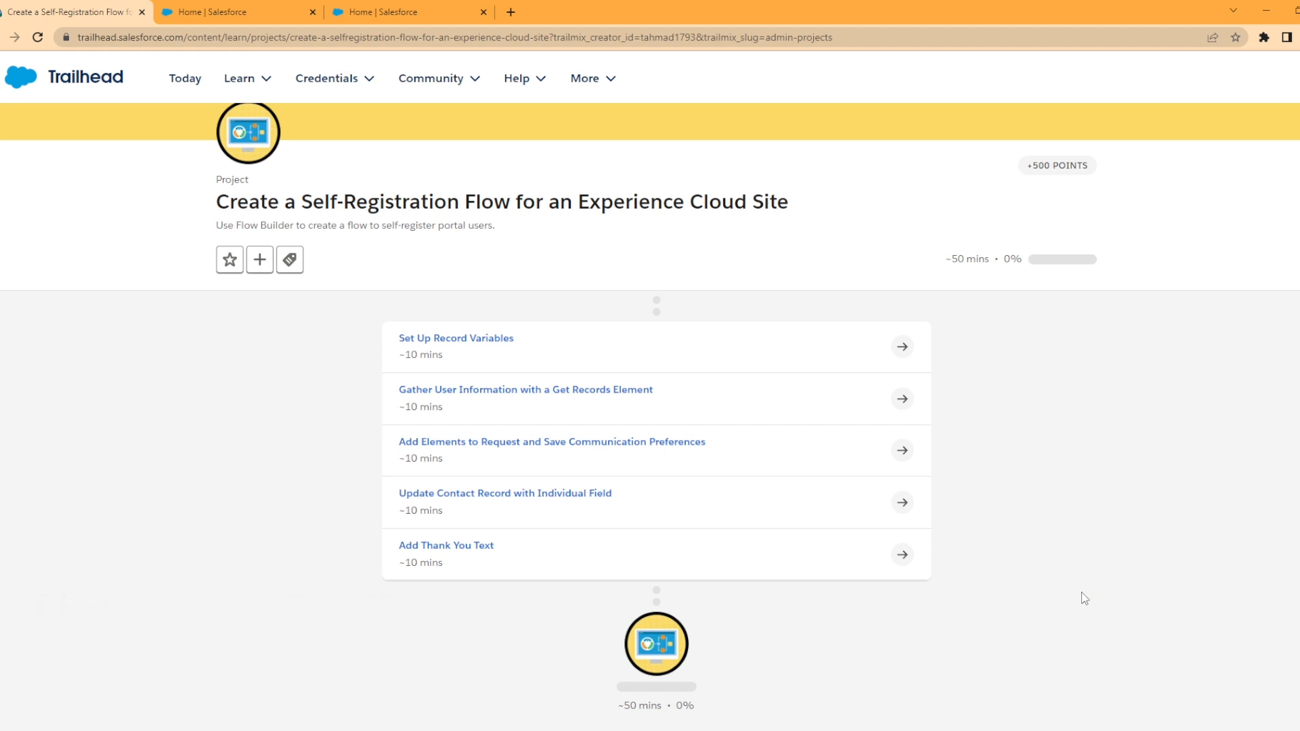
- Find Flows in the Salesforce org's Setup and create a new Screen Flow
left_click(399, 9)
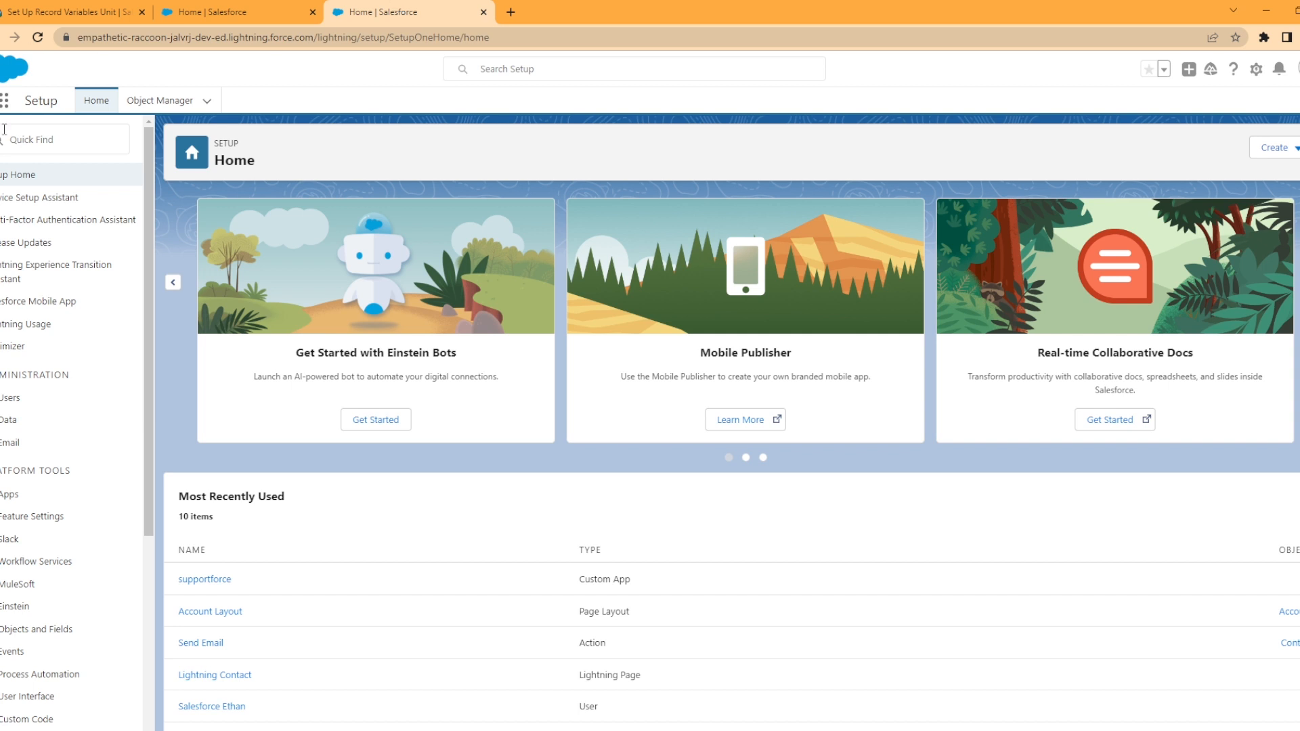
left_click(52, 132)
type("flow")
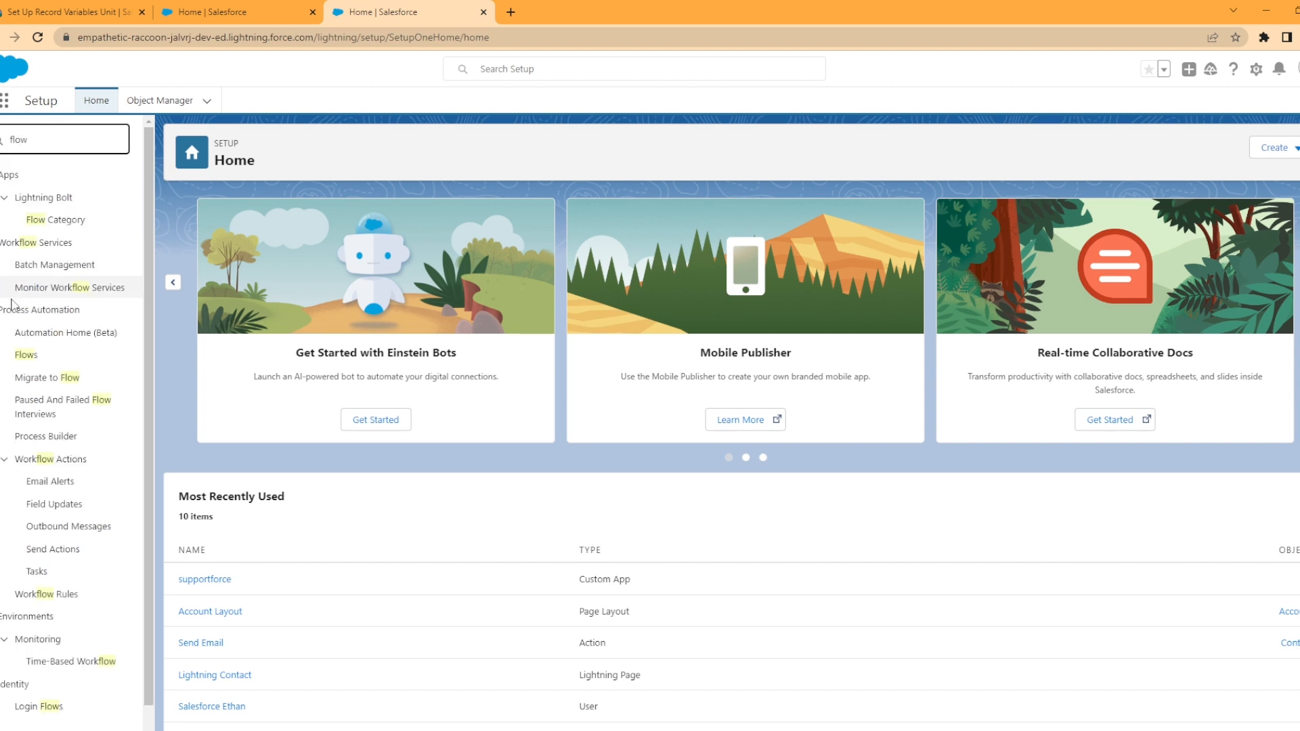
left_click(26, 356)
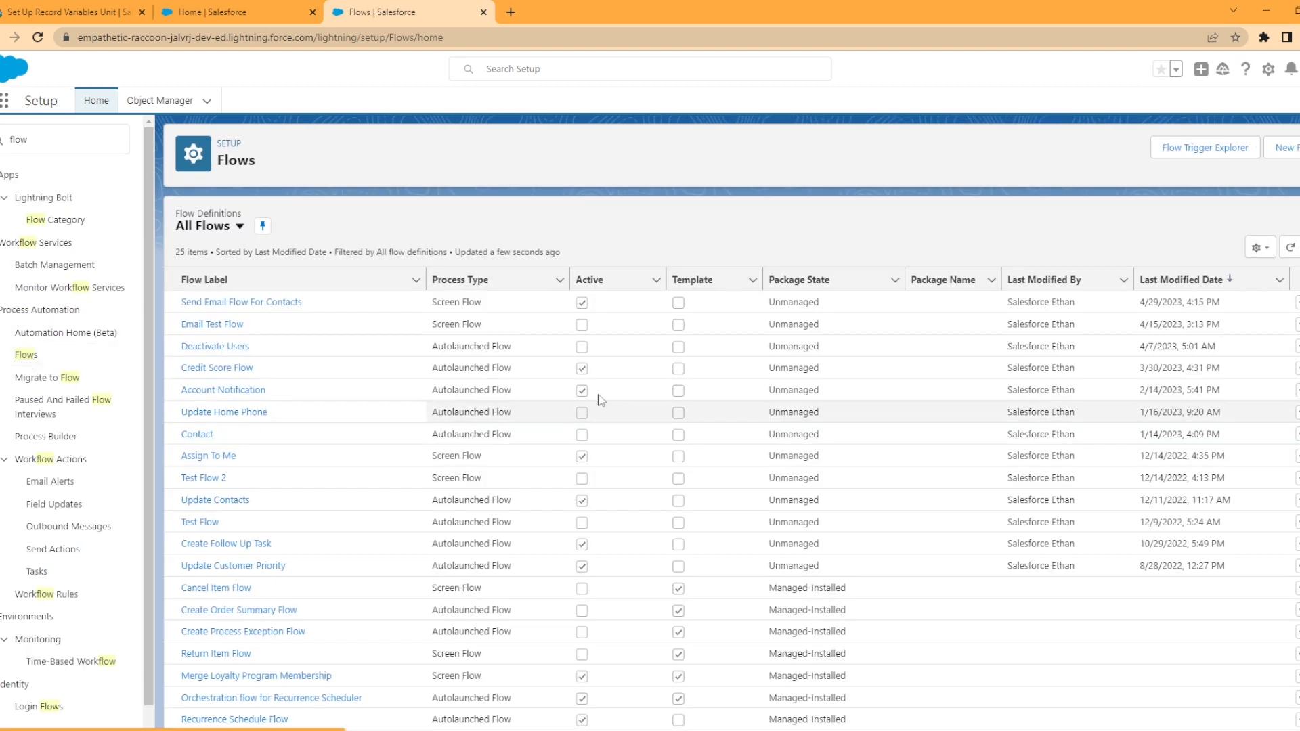
left_click(1293, 157)
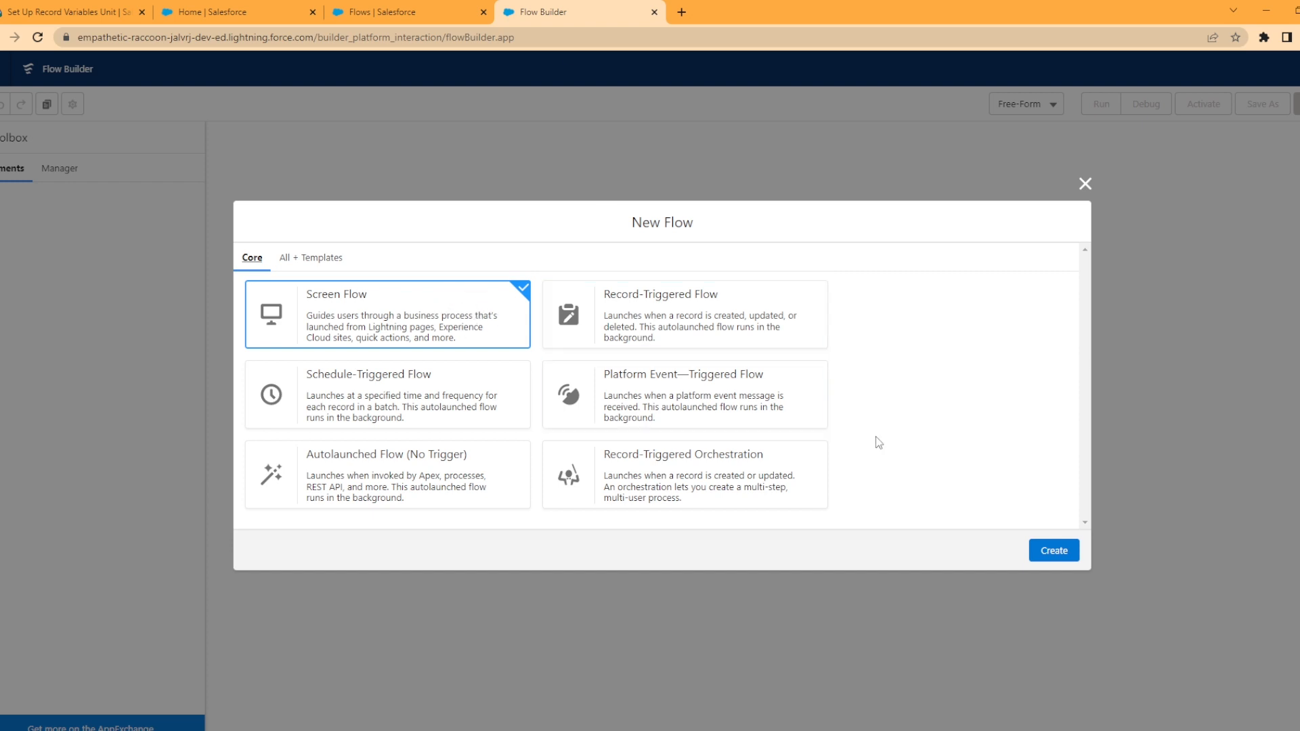
left_click(1049, 552)
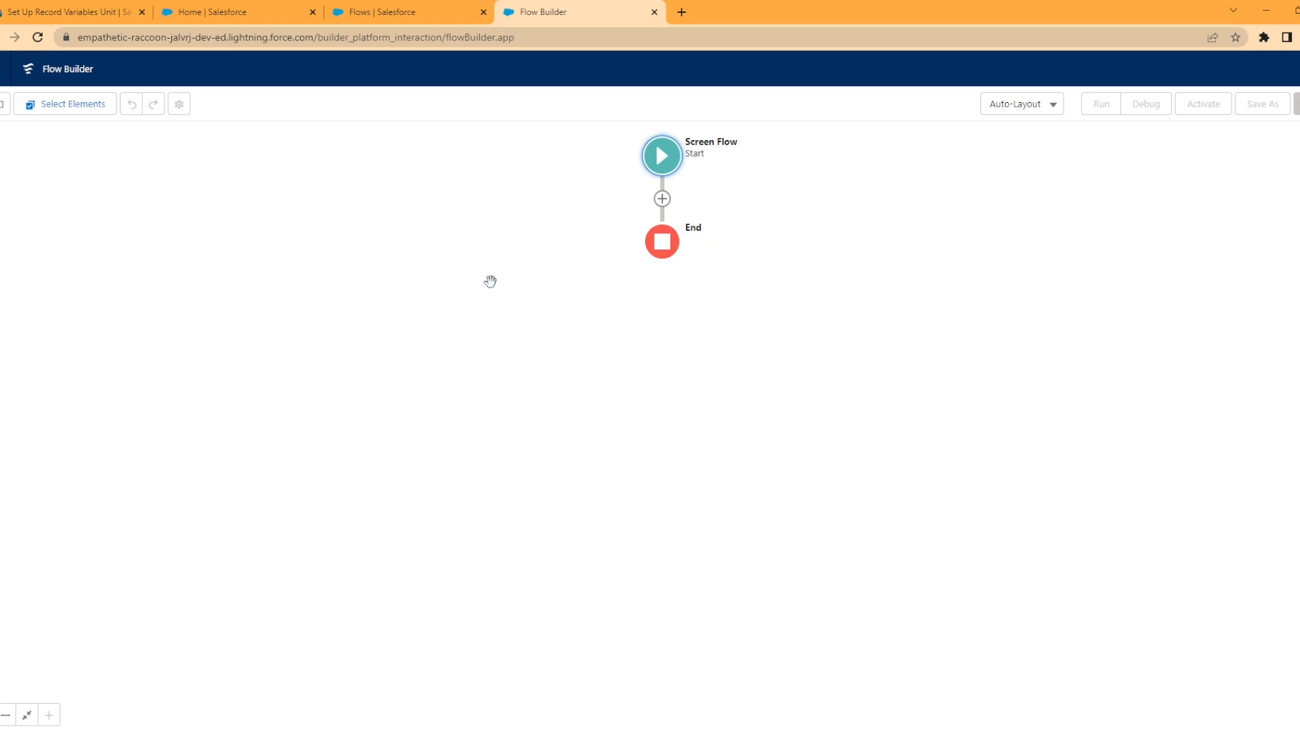
- Create a flow variable resource with the API name contactId and data type Text
left_click(2, 107)
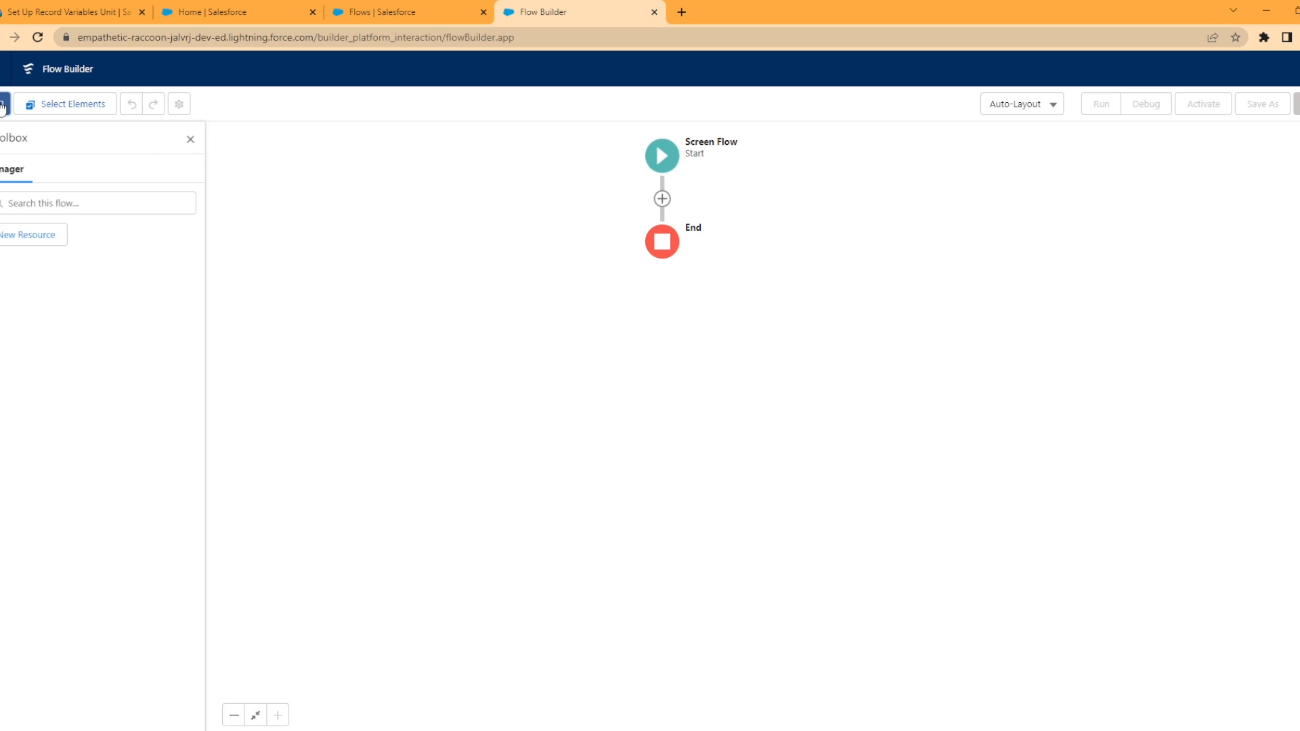
left_click(36, 235)
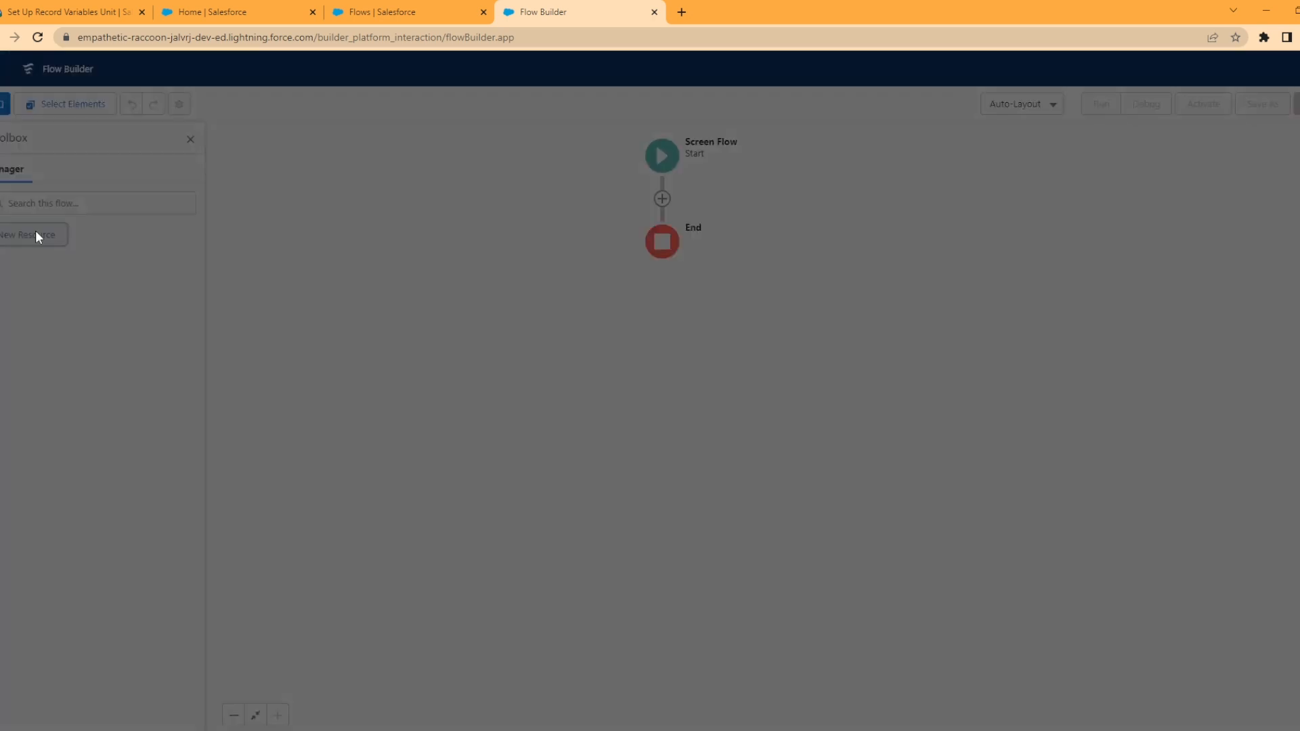
left_click(462, 338)
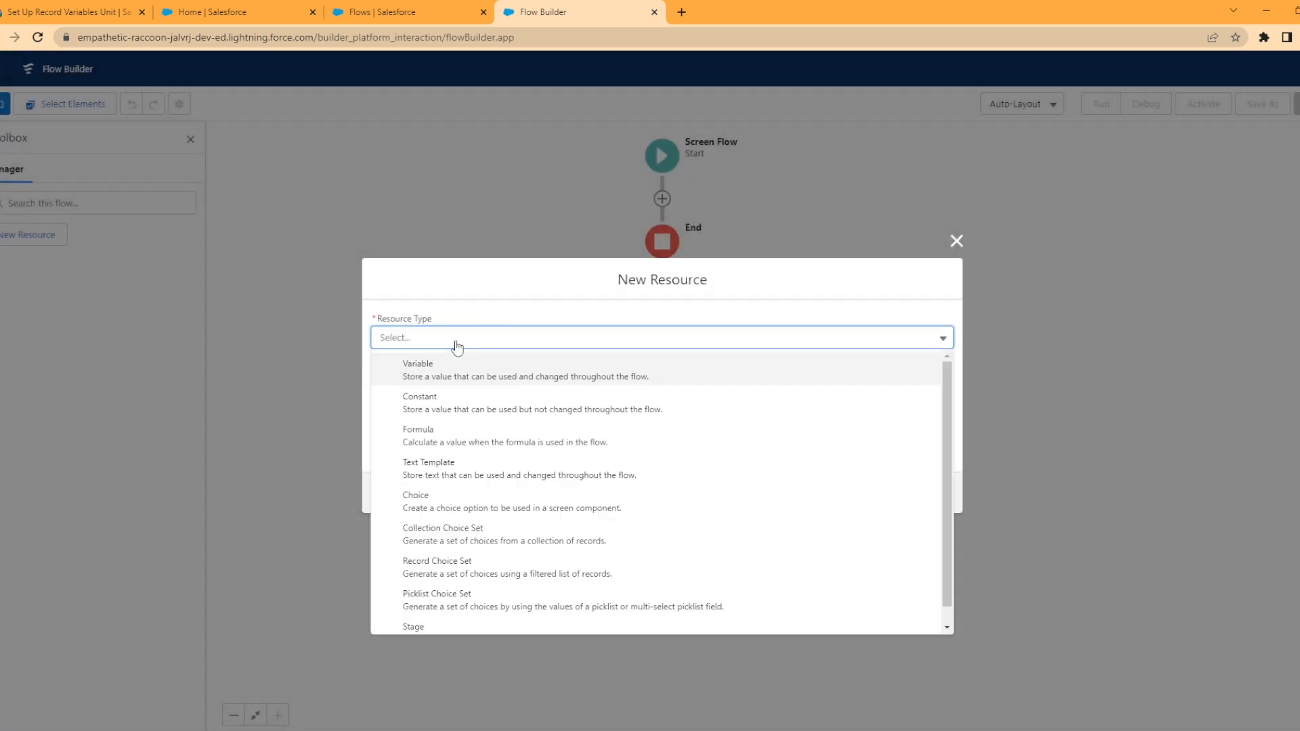
left_click(431, 374)
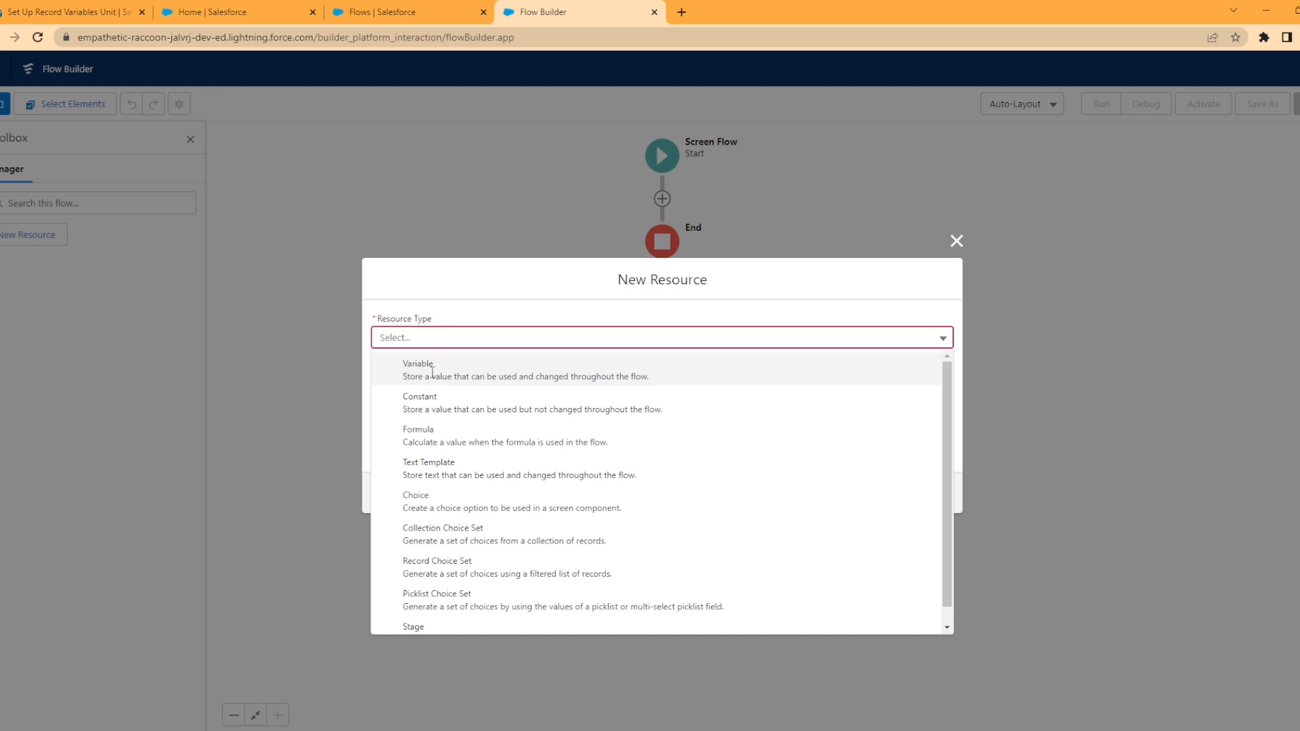
left_click(490, 372)
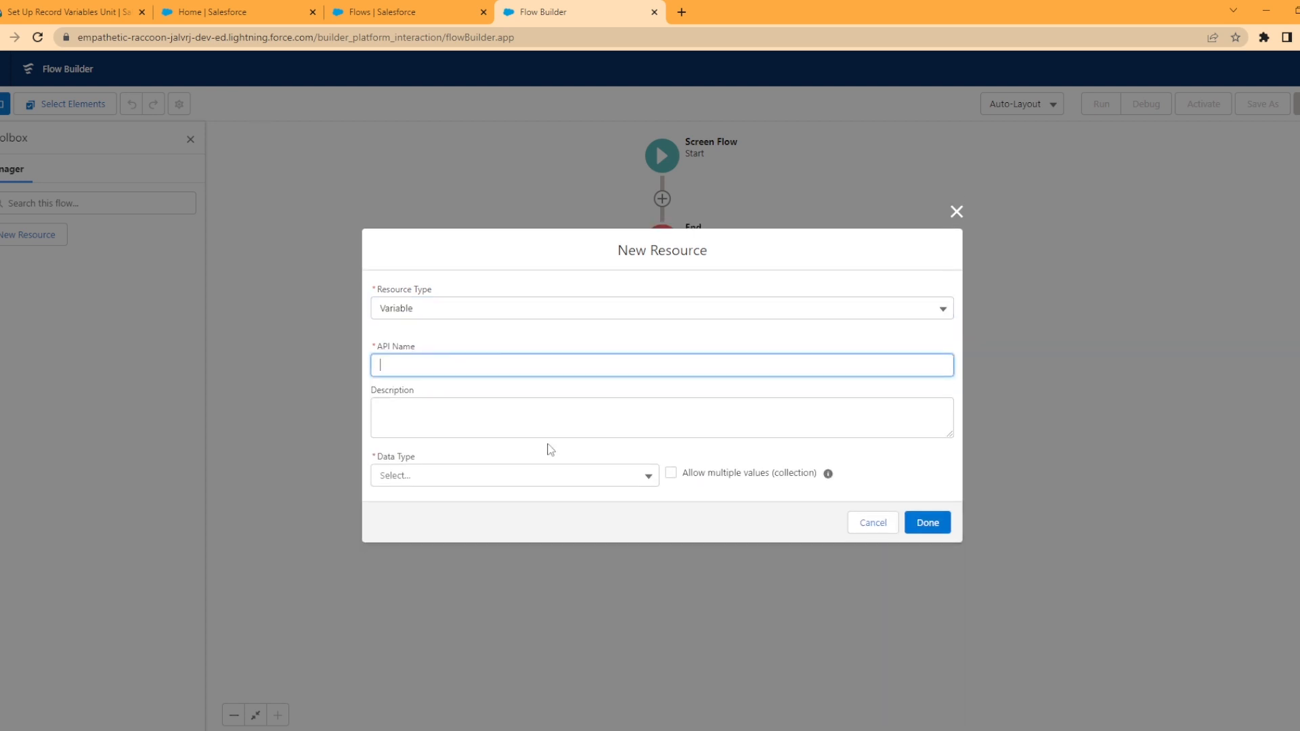
type("conta")
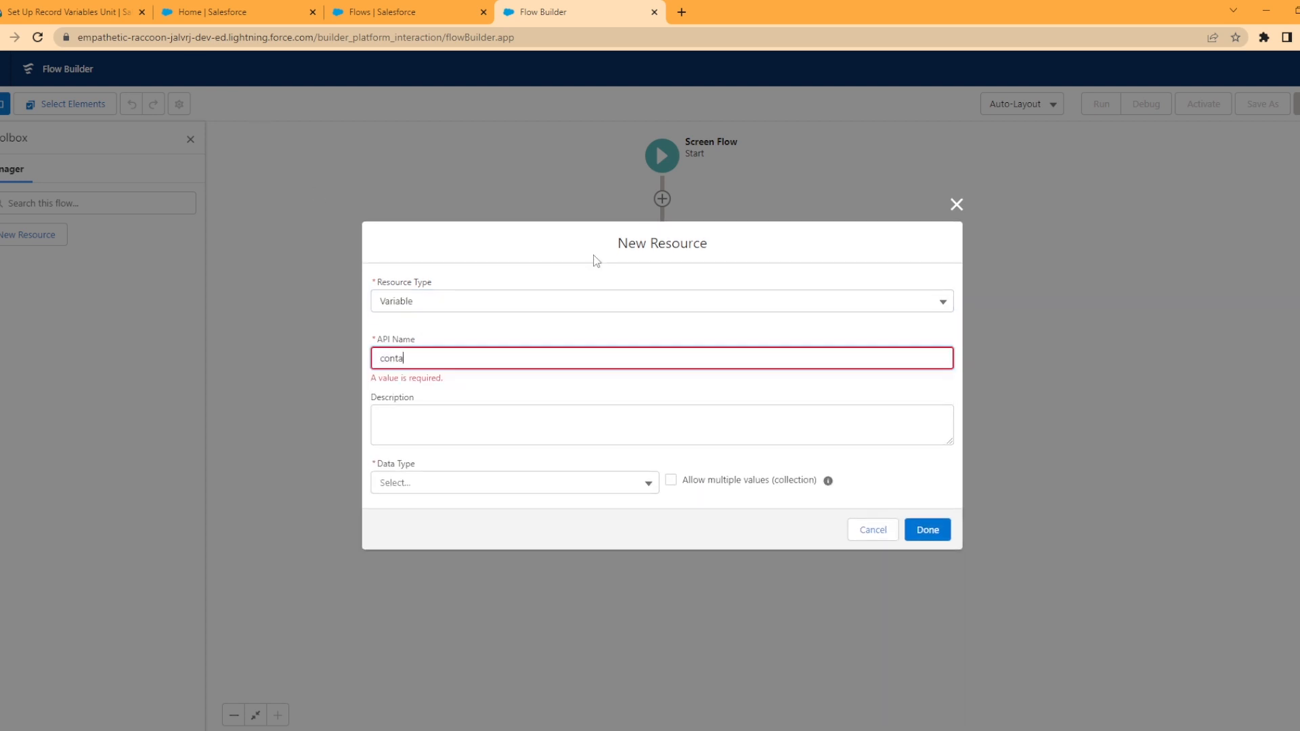
type("ctId")
left_click(594, 255)
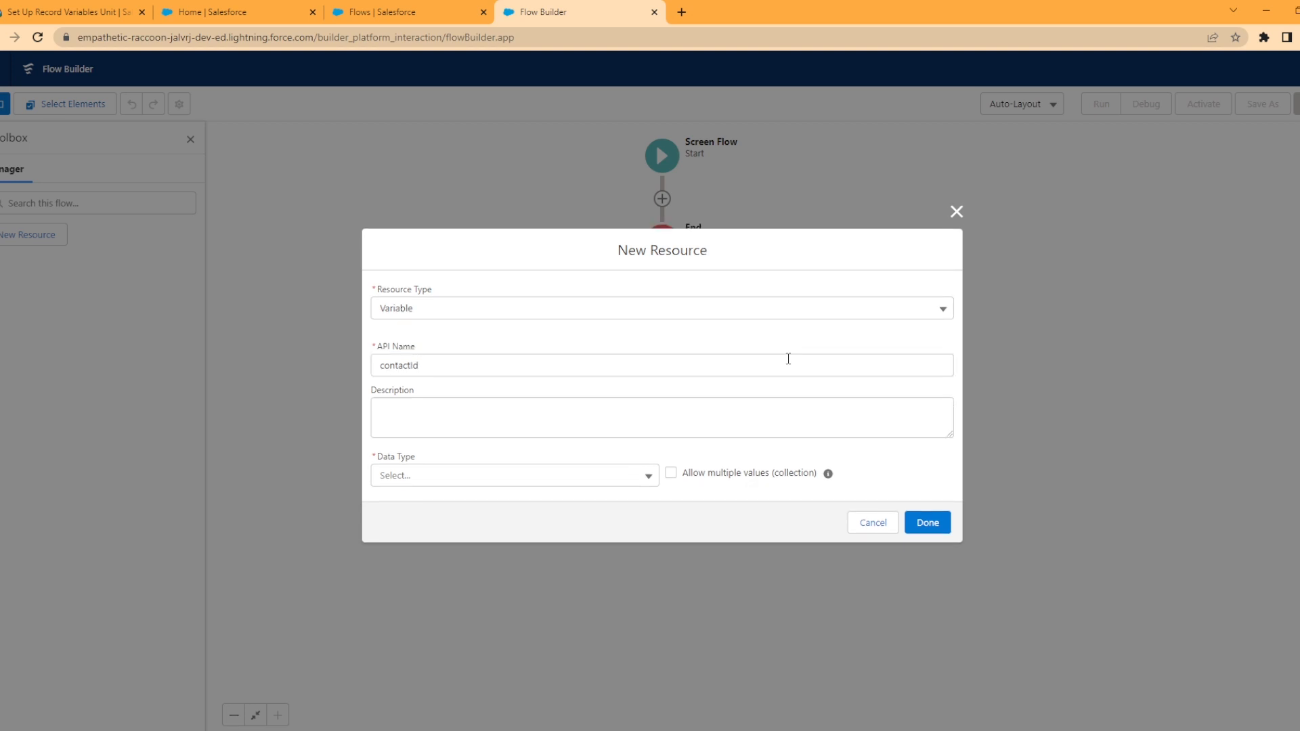
left_click(545, 476)
left_click(429, 225)
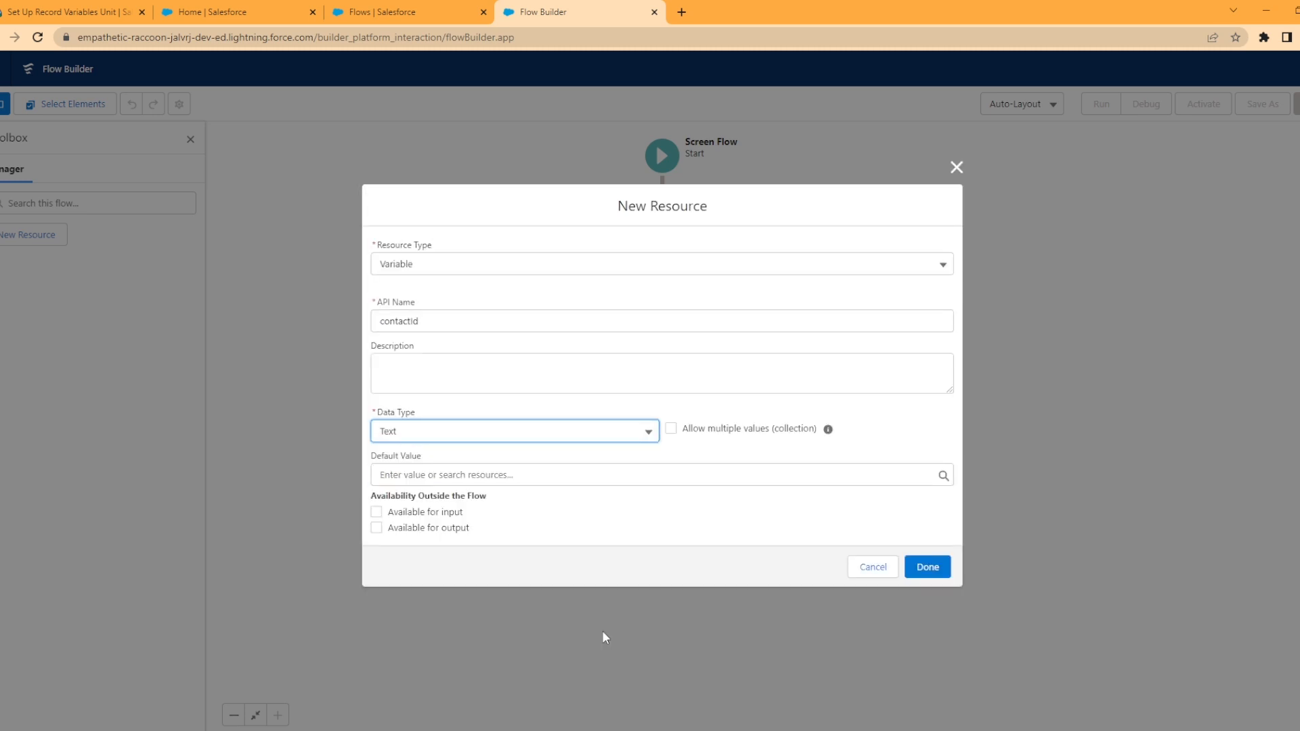
left_click(931, 567)
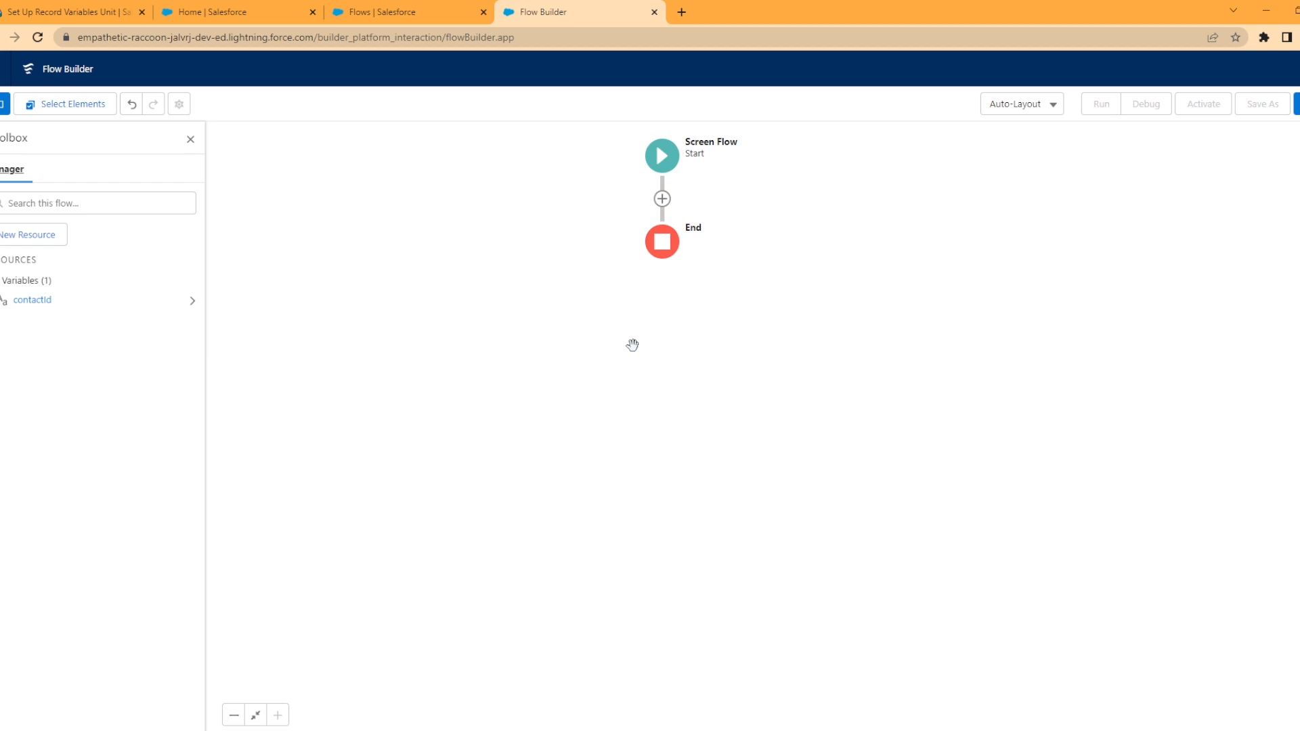
- Add a second variable resource with the API name individualId and data type Text
left_click(8, 236)
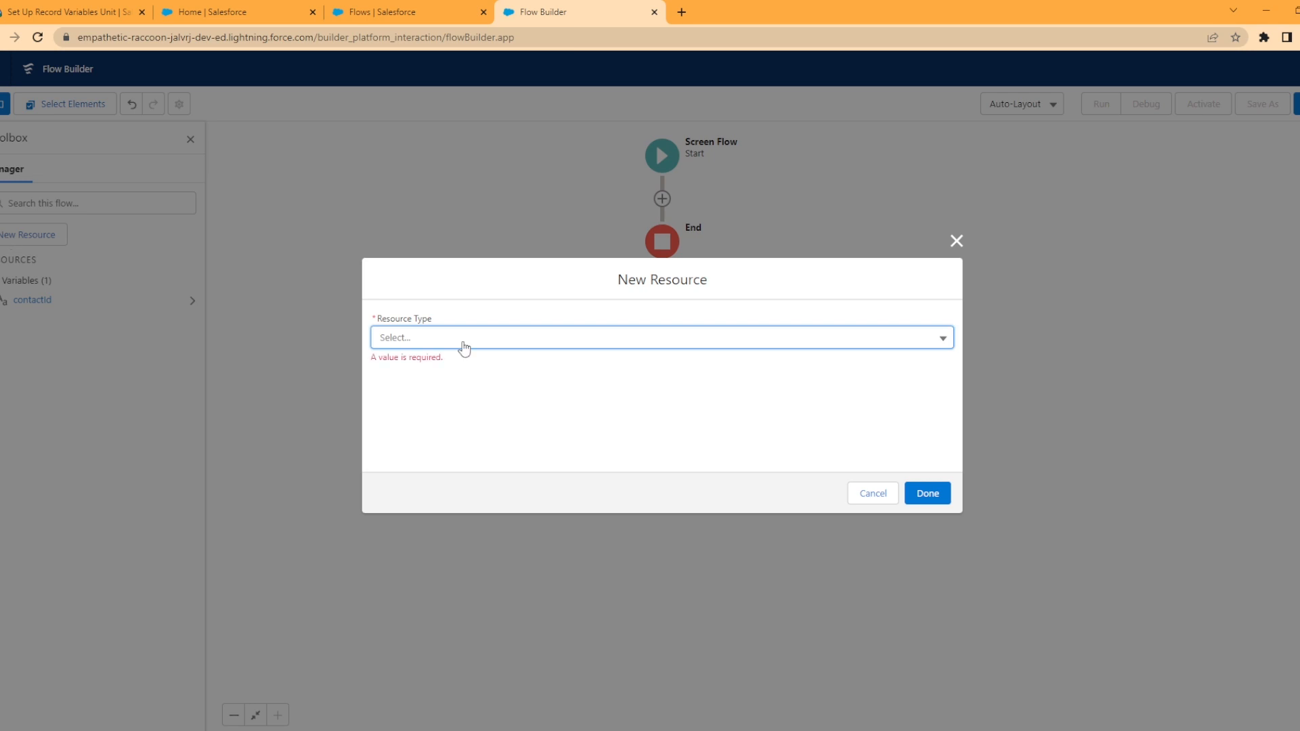
left_click(464, 348)
left_click(431, 381)
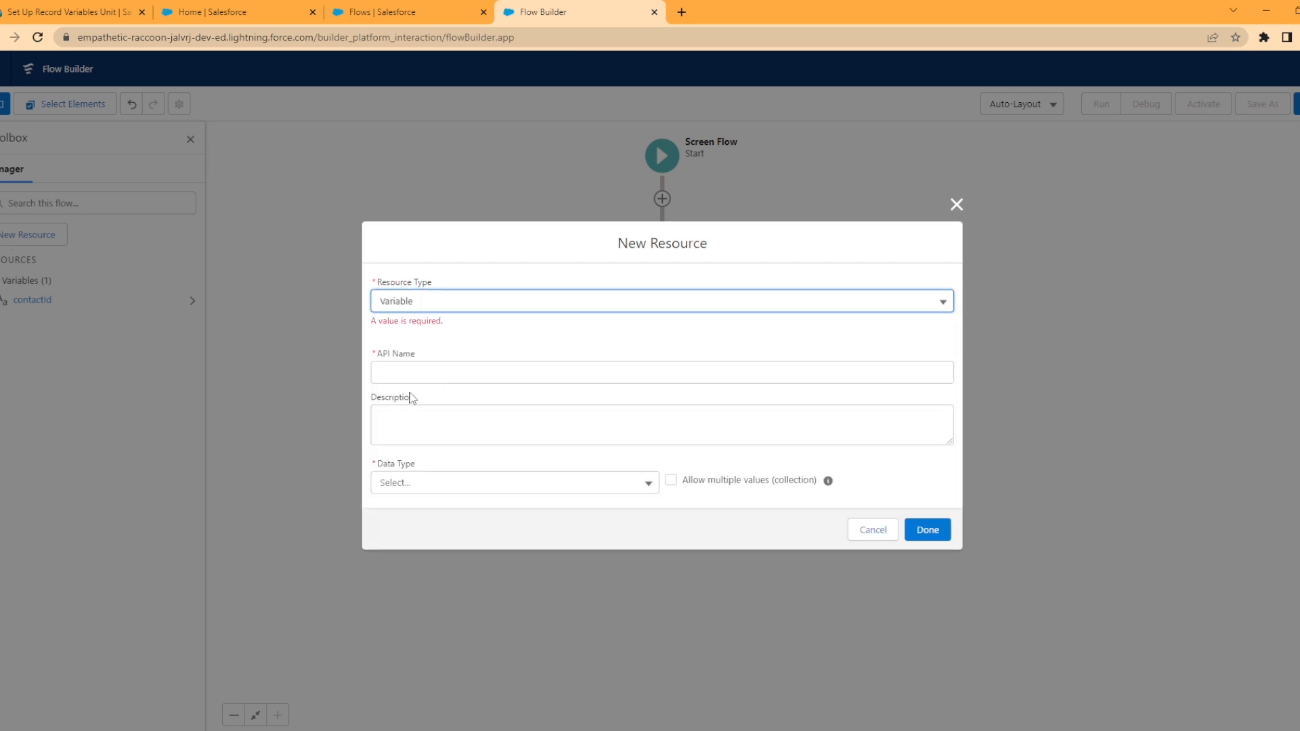
left_click(429, 370)
type("individualId")
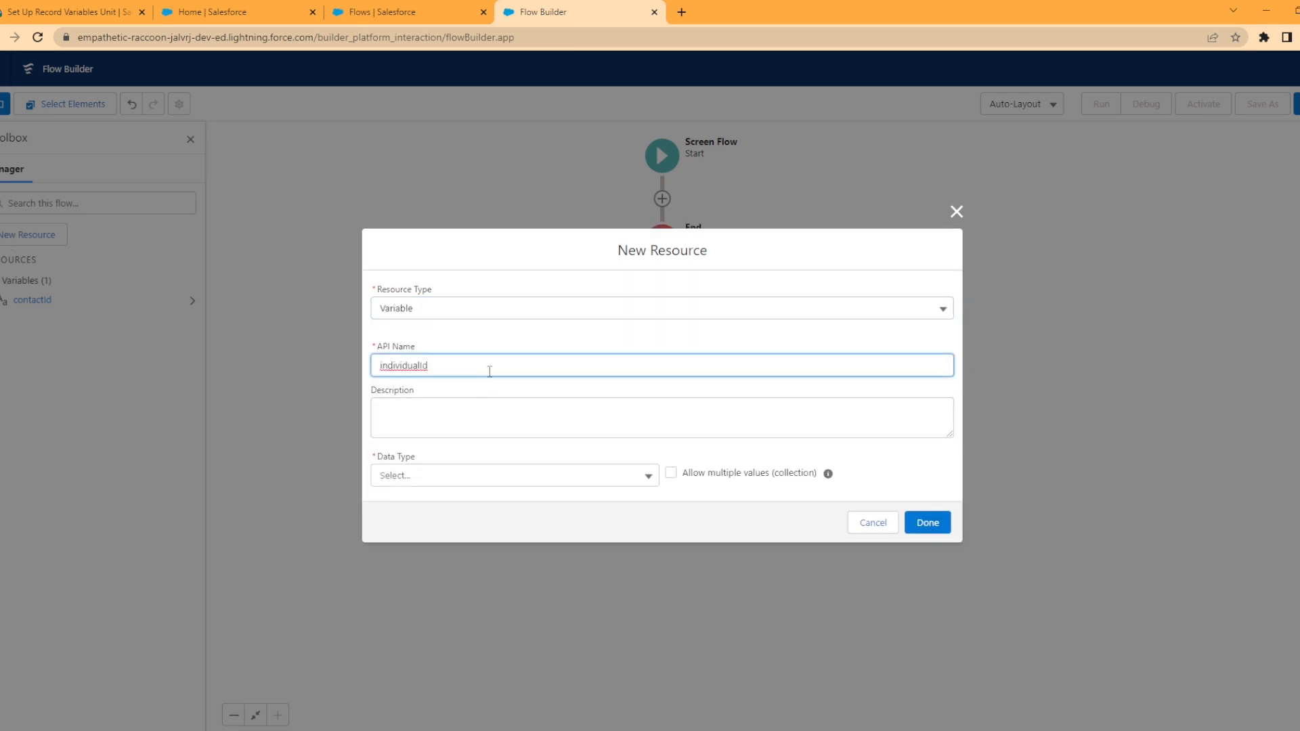
left_click(489, 346)
left_click(440, 476)
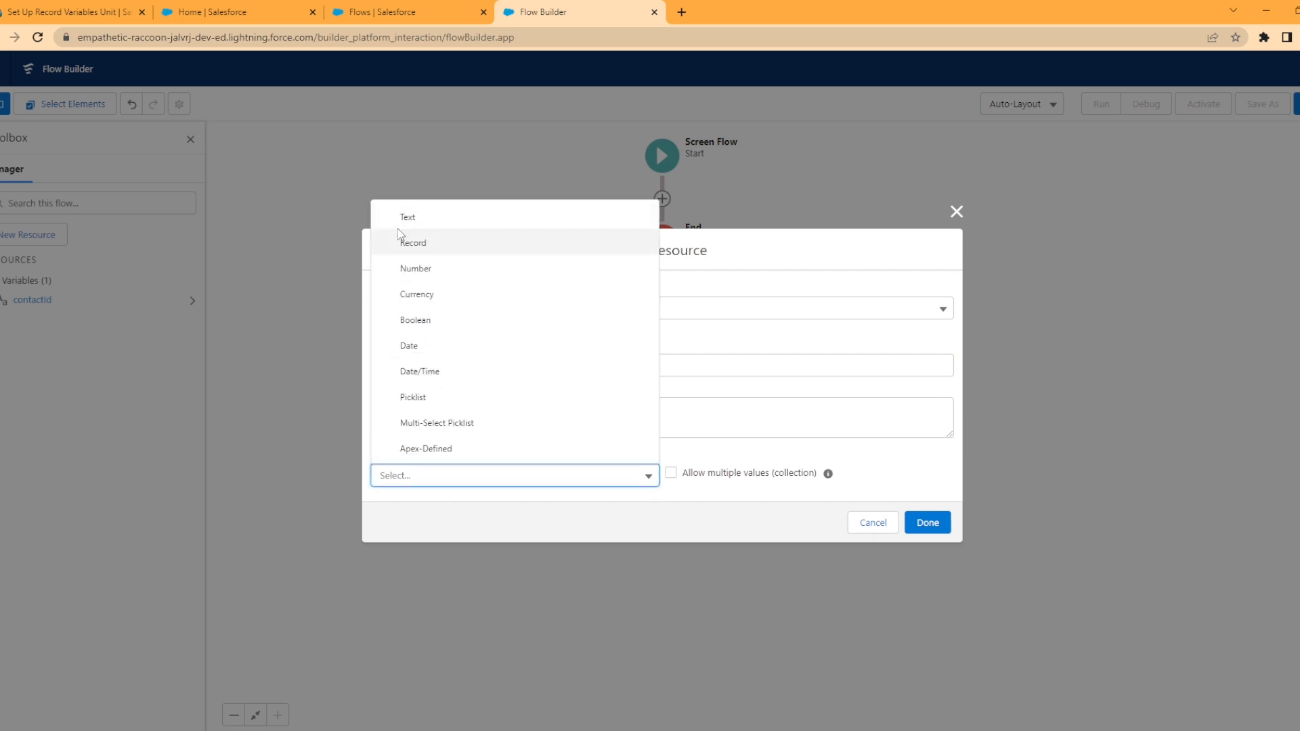
left_click(407, 218)
left_click(927, 567)
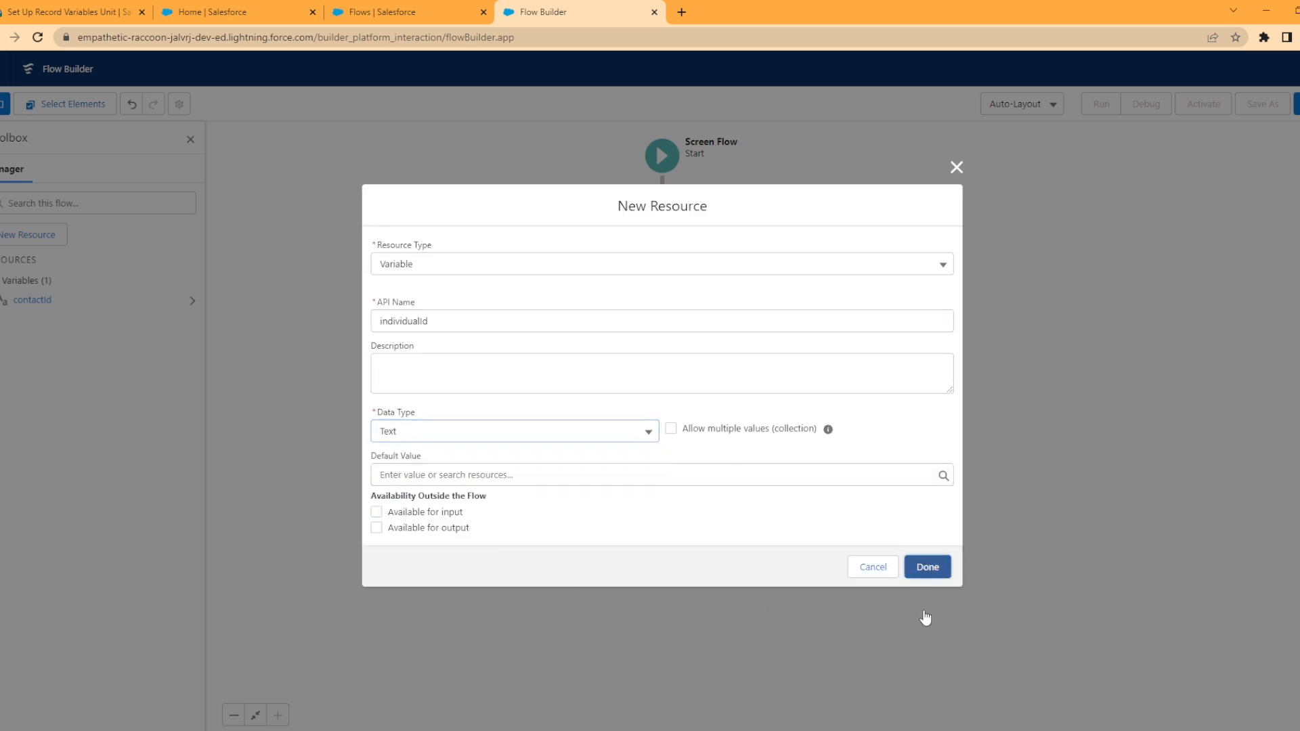
- Create a Text variable with the API name LoginFlow_UserId and make it available for input
left_click(41, 234)
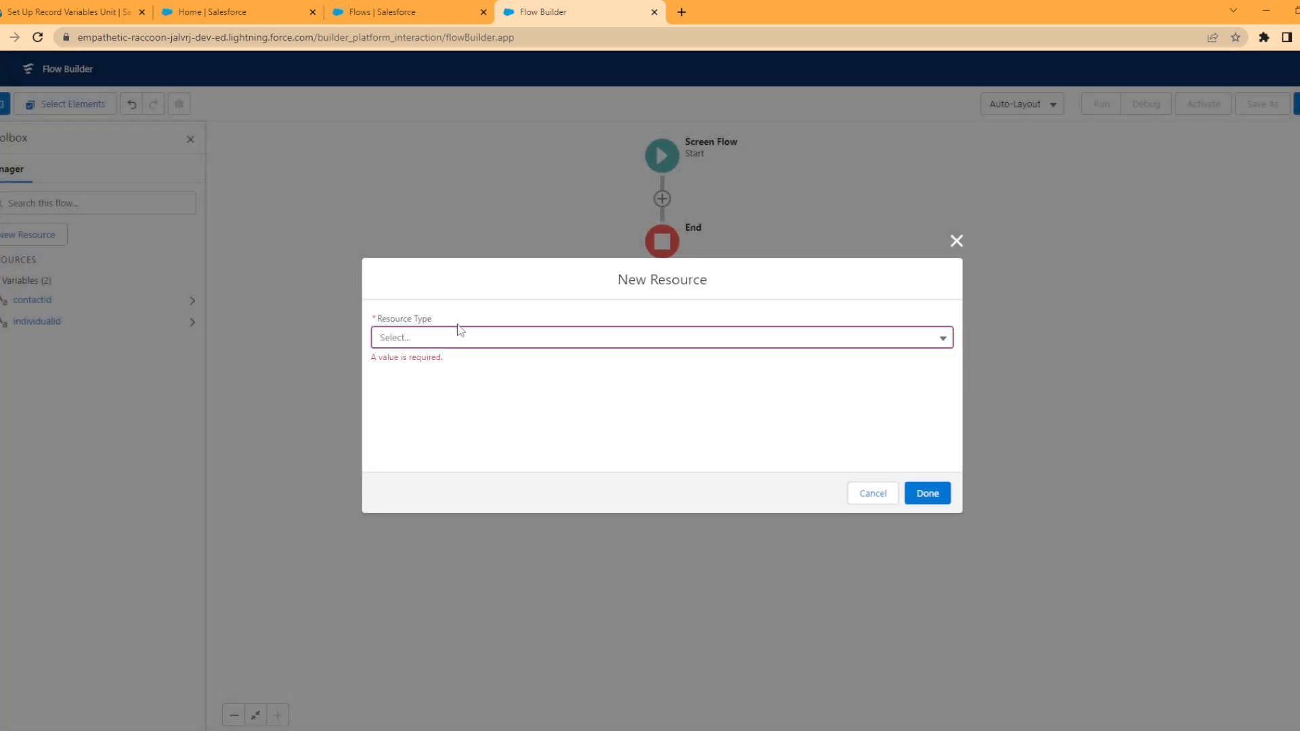
left_click(460, 336)
left_click(420, 371)
left_click(470, 366)
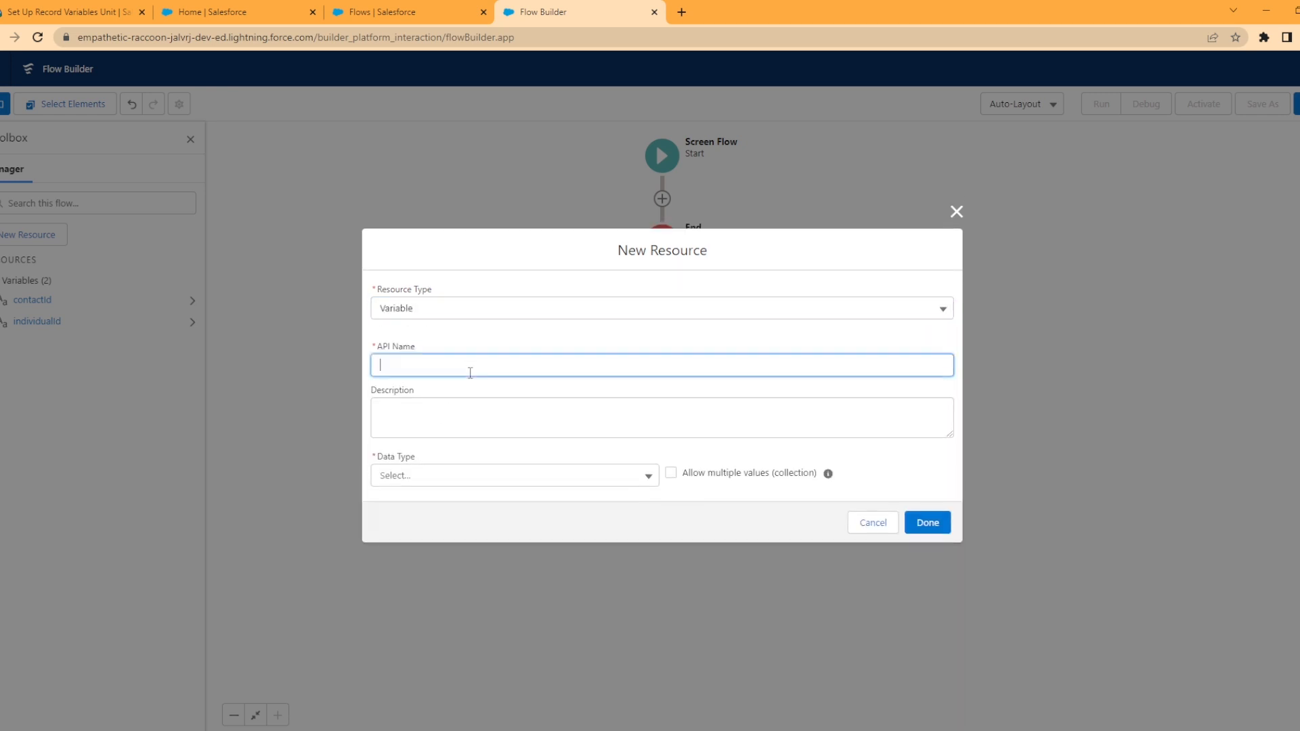
type("LoginFlow_UserId")
left_click(441, 478)
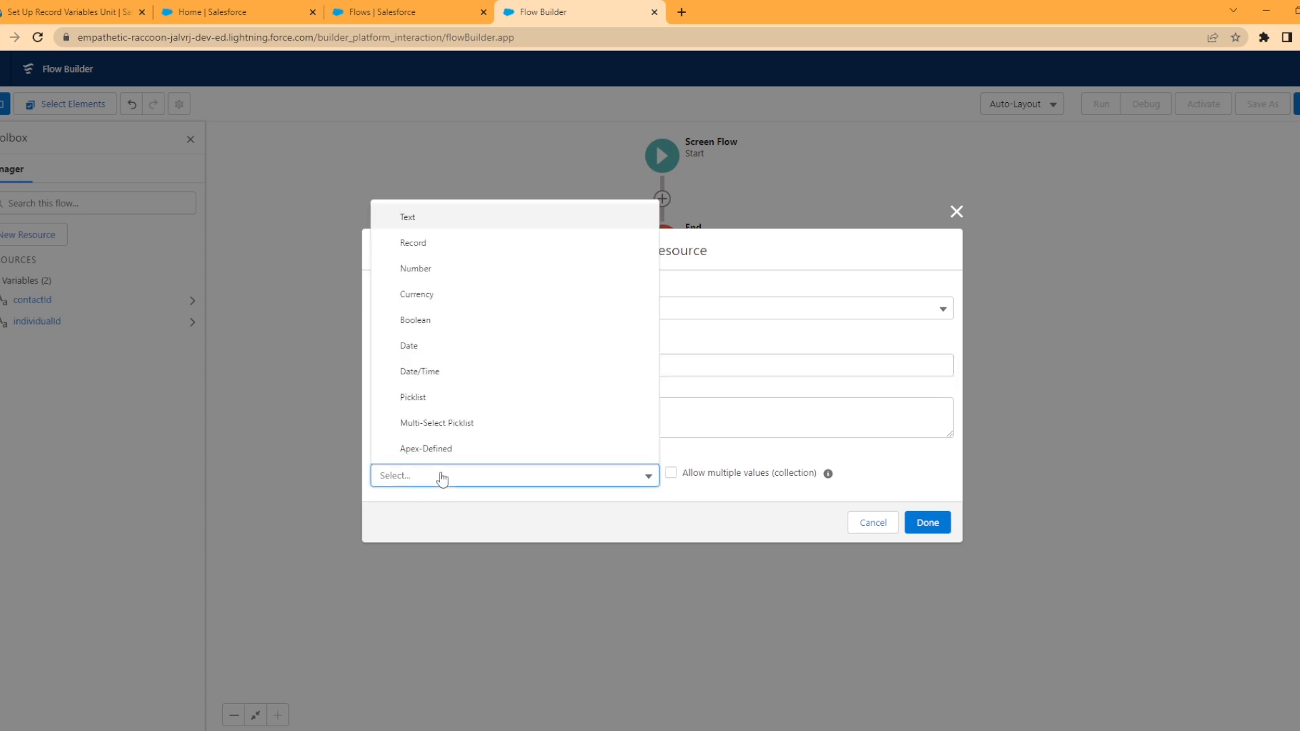
left_click(418, 220)
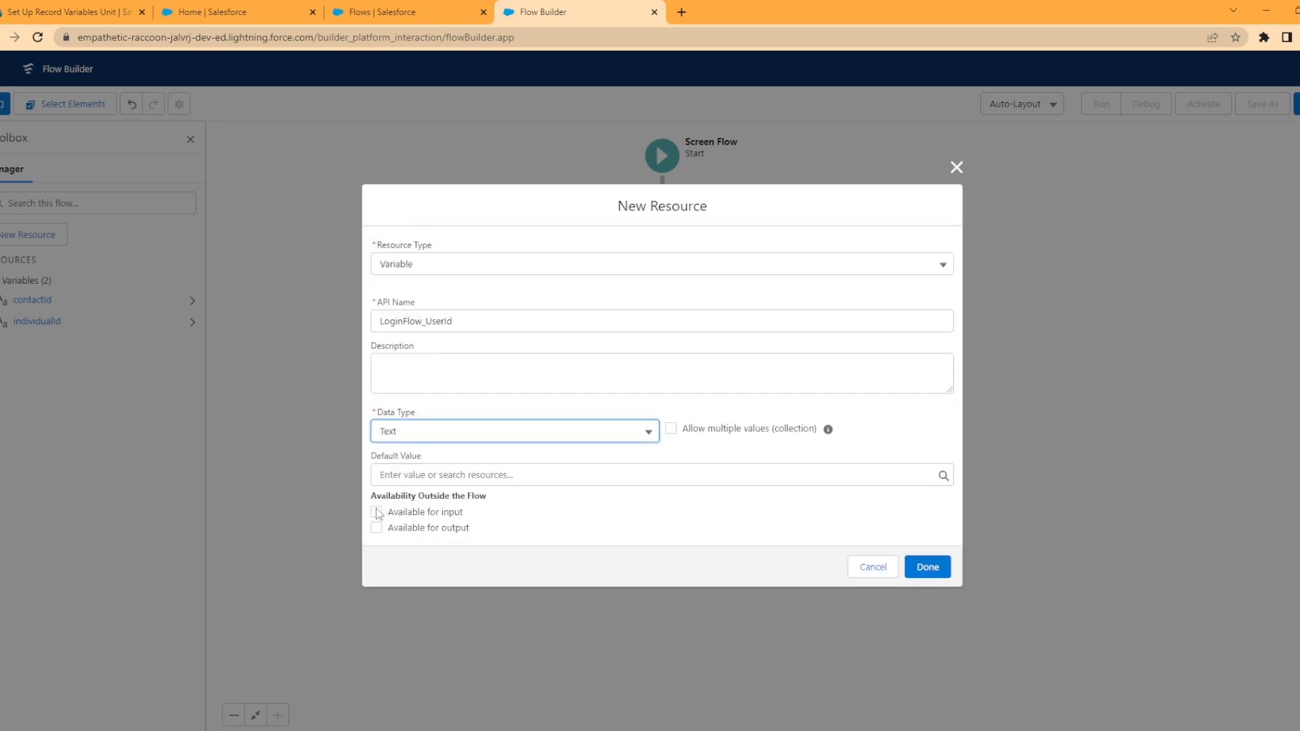
left_click(377, 512)
left_click(927, 568)
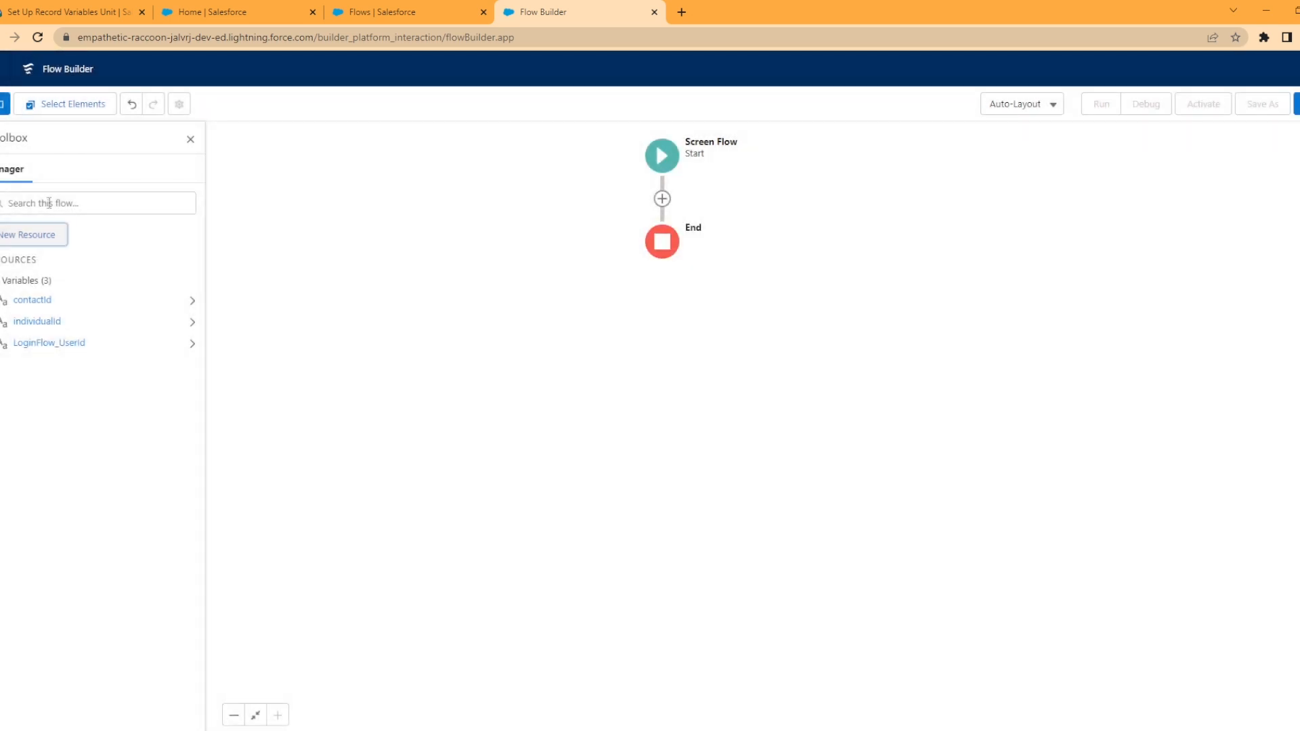
- Create a variable resource with the API name registrantsAccount and data type Text
left_click(42, 237)
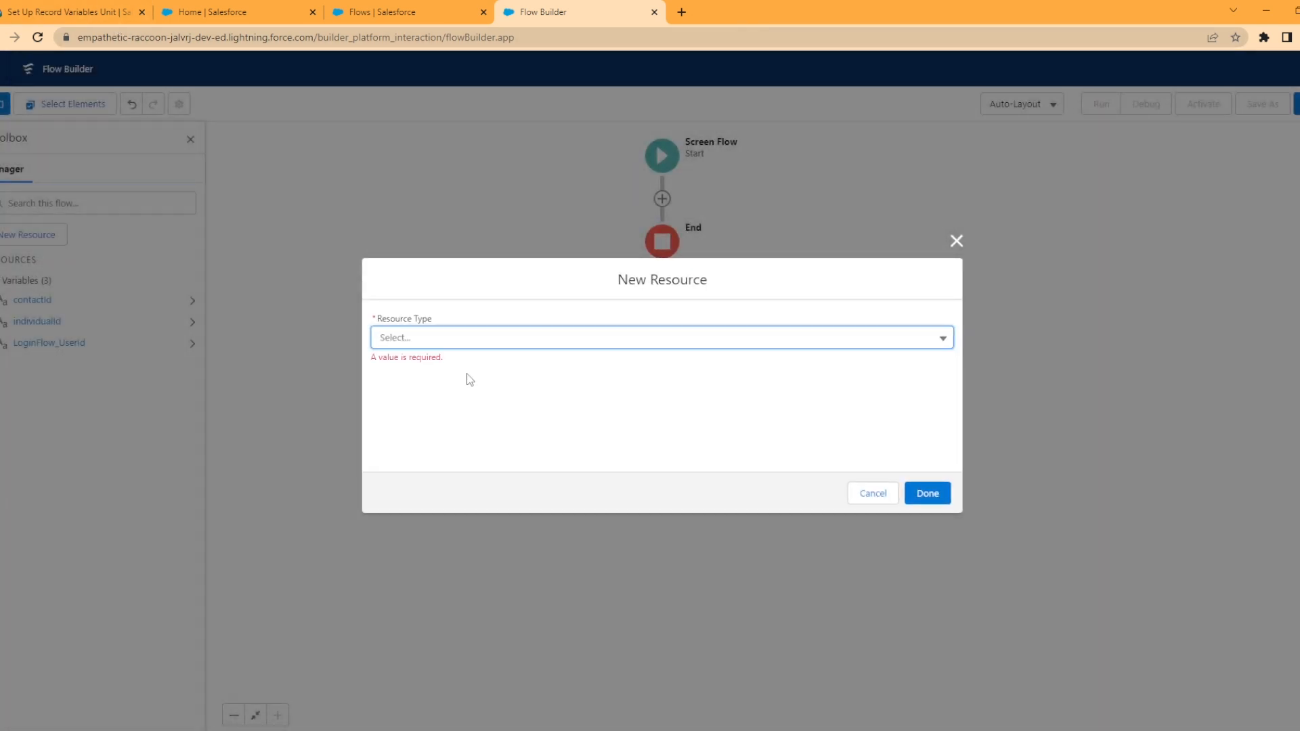
left_click(484, 334)
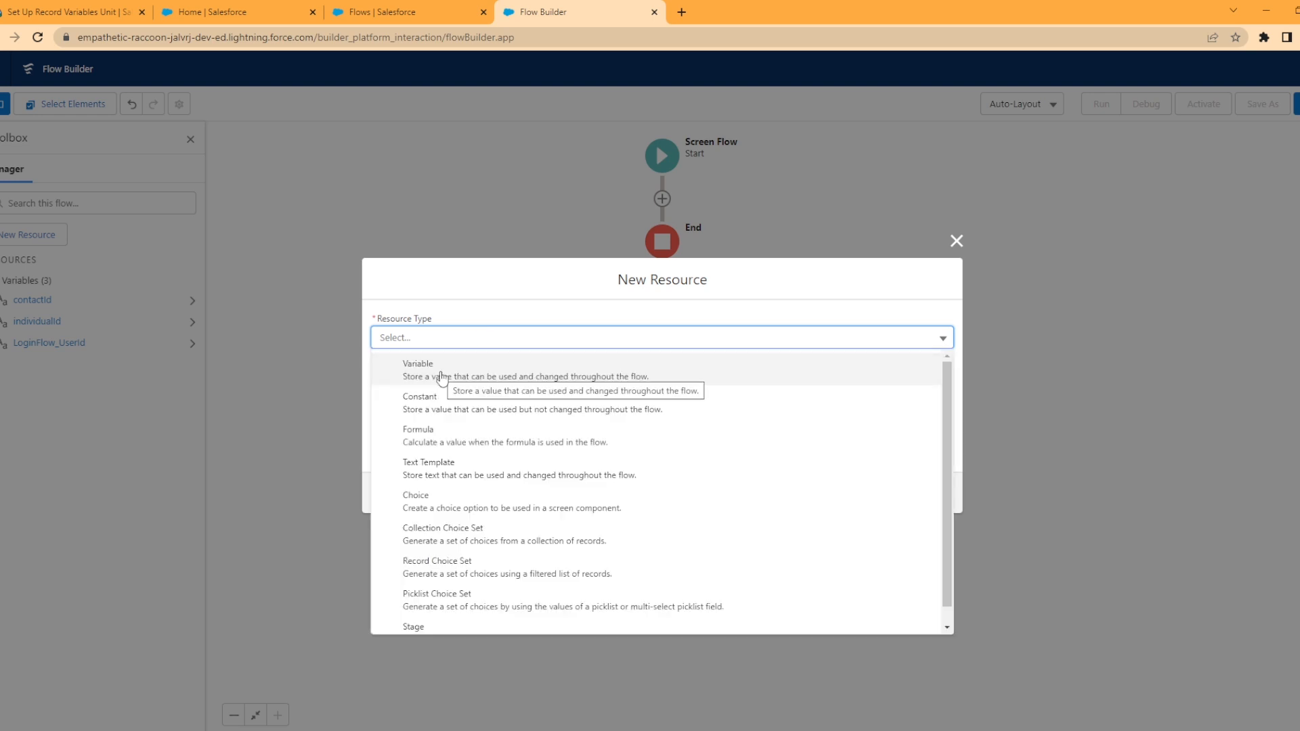
left_click(442, 377)
type("registrantsAccount")
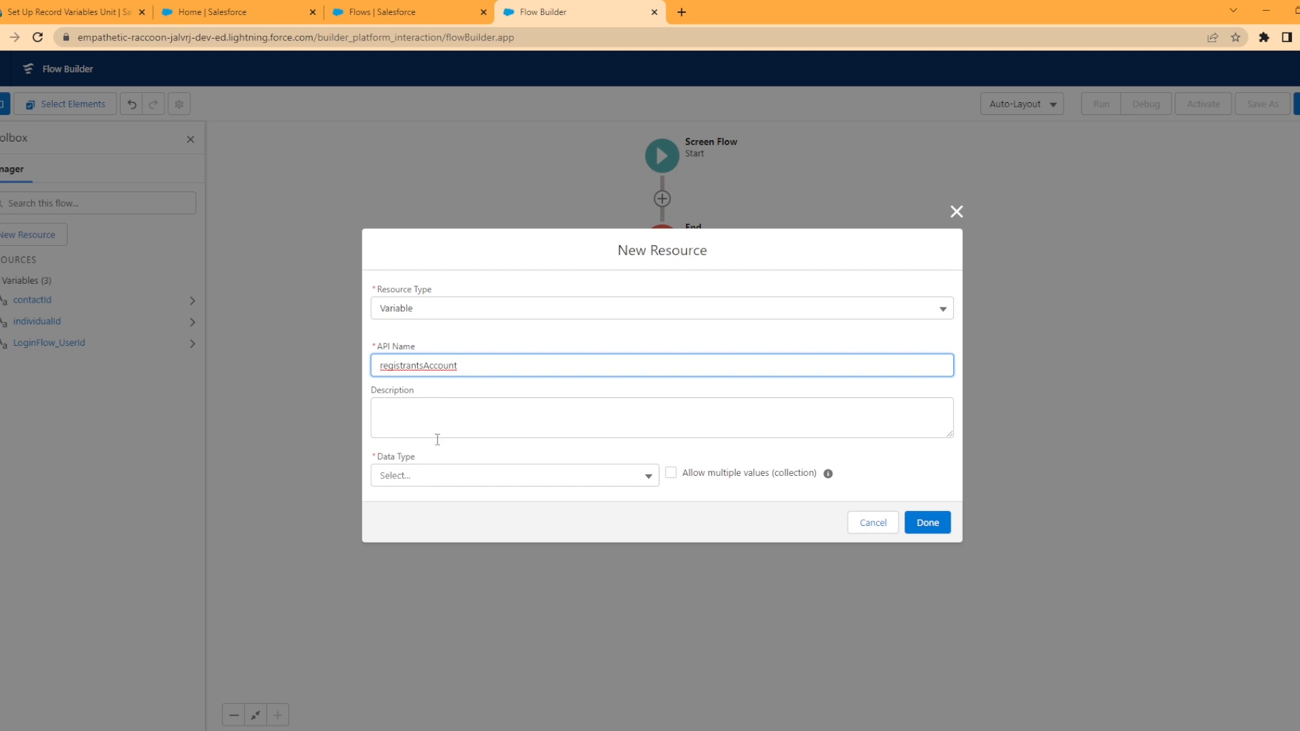
left_click(419, 485)
left_click(413, 220)
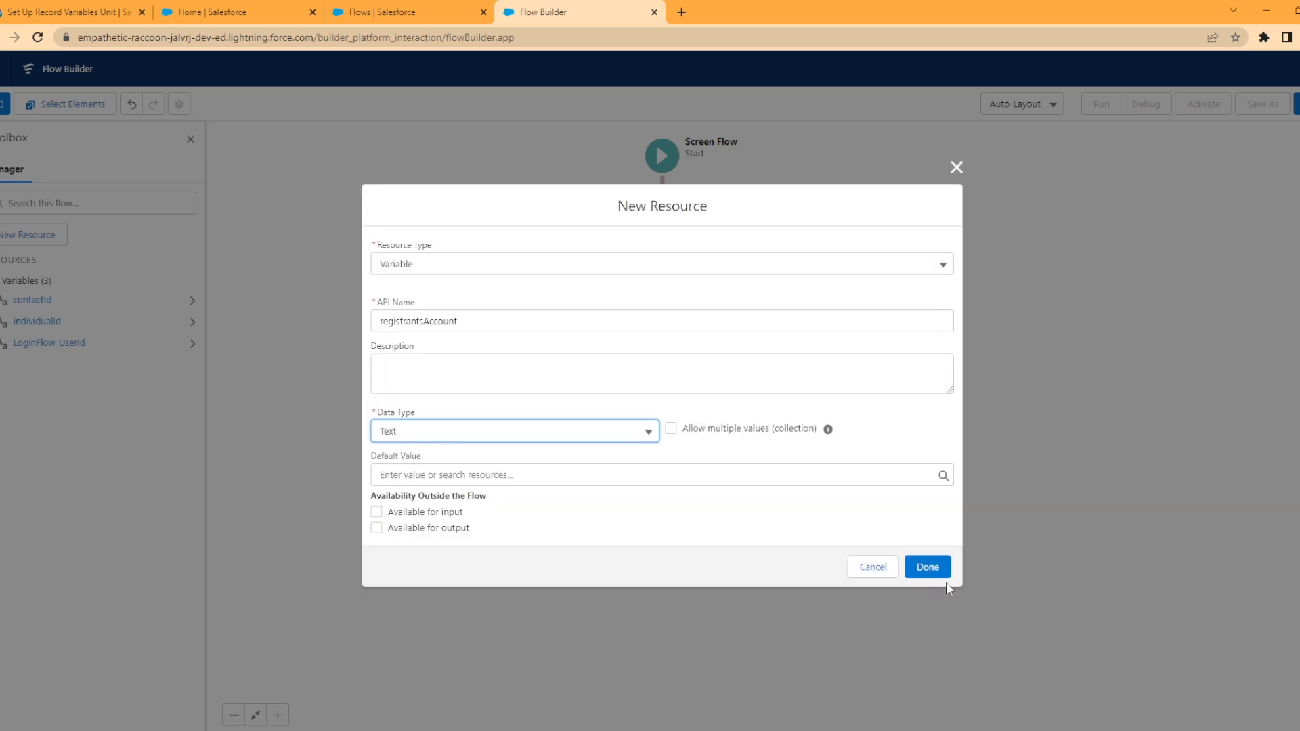
left_click(928, 567)
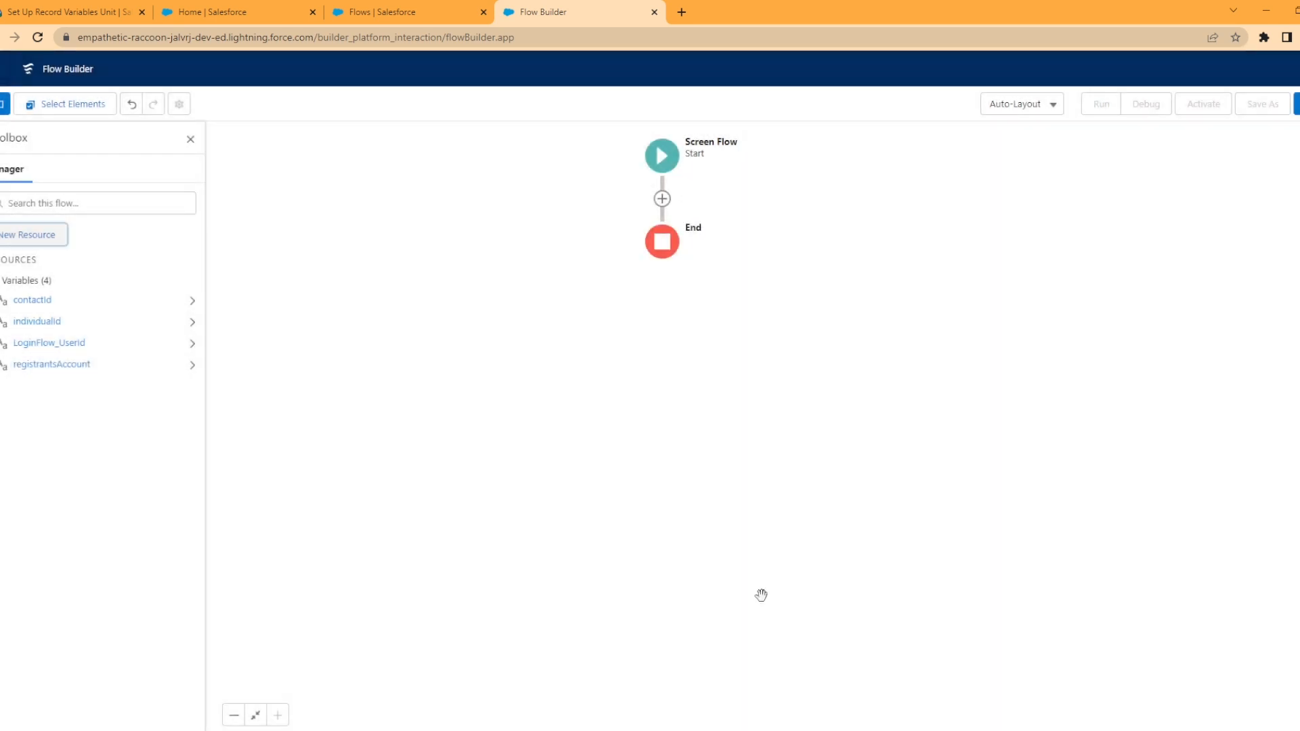
- Create a variable resource with the API name UserInfo, data type Record and object User
left_click(45, 236)
left_click(420, 339)
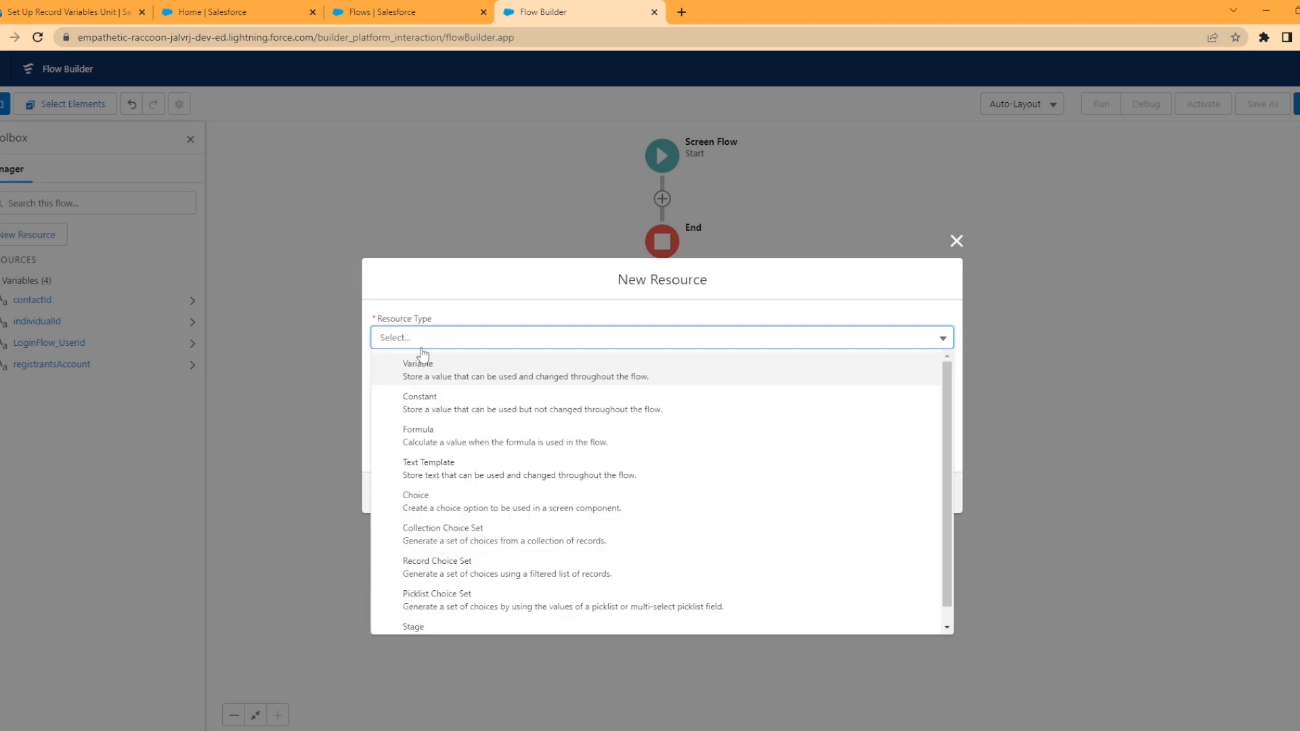
left_click(424, 366)
left_click(450, 373)
type("UserInfo")
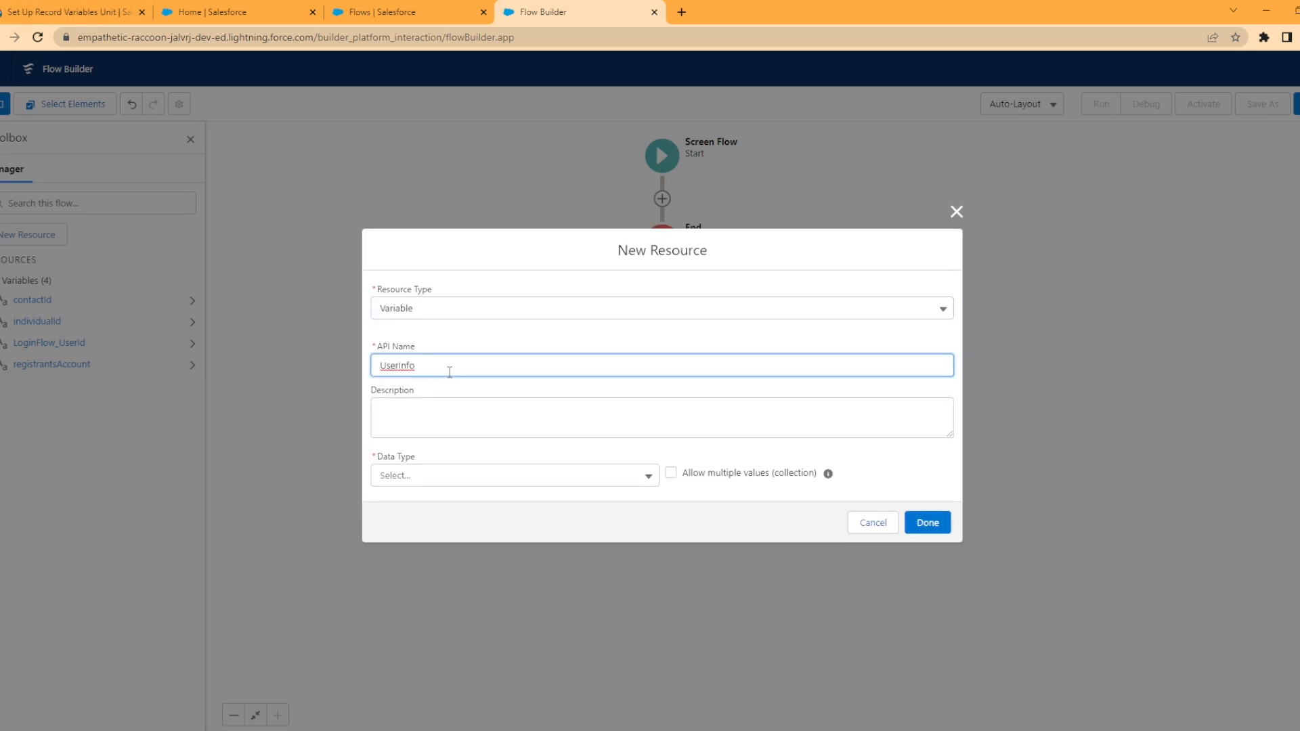
left_click(424, 477)
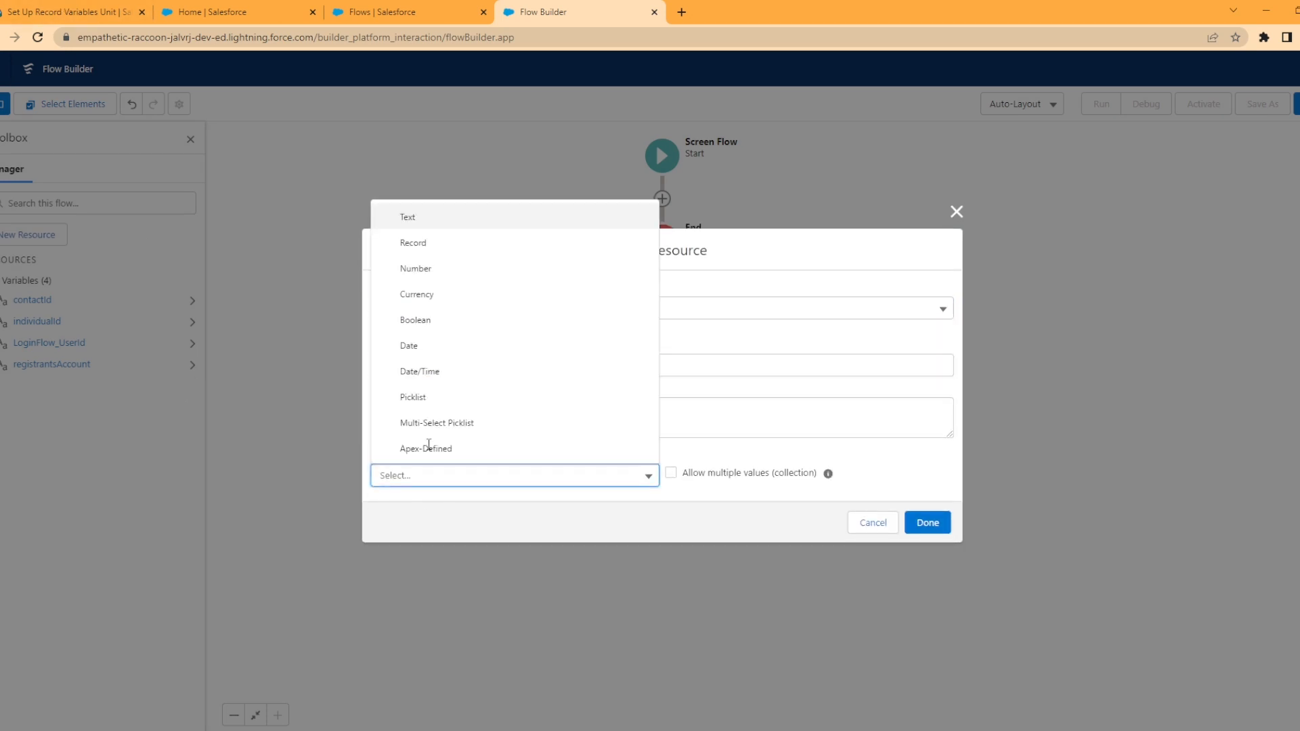
left_click(417, 258)
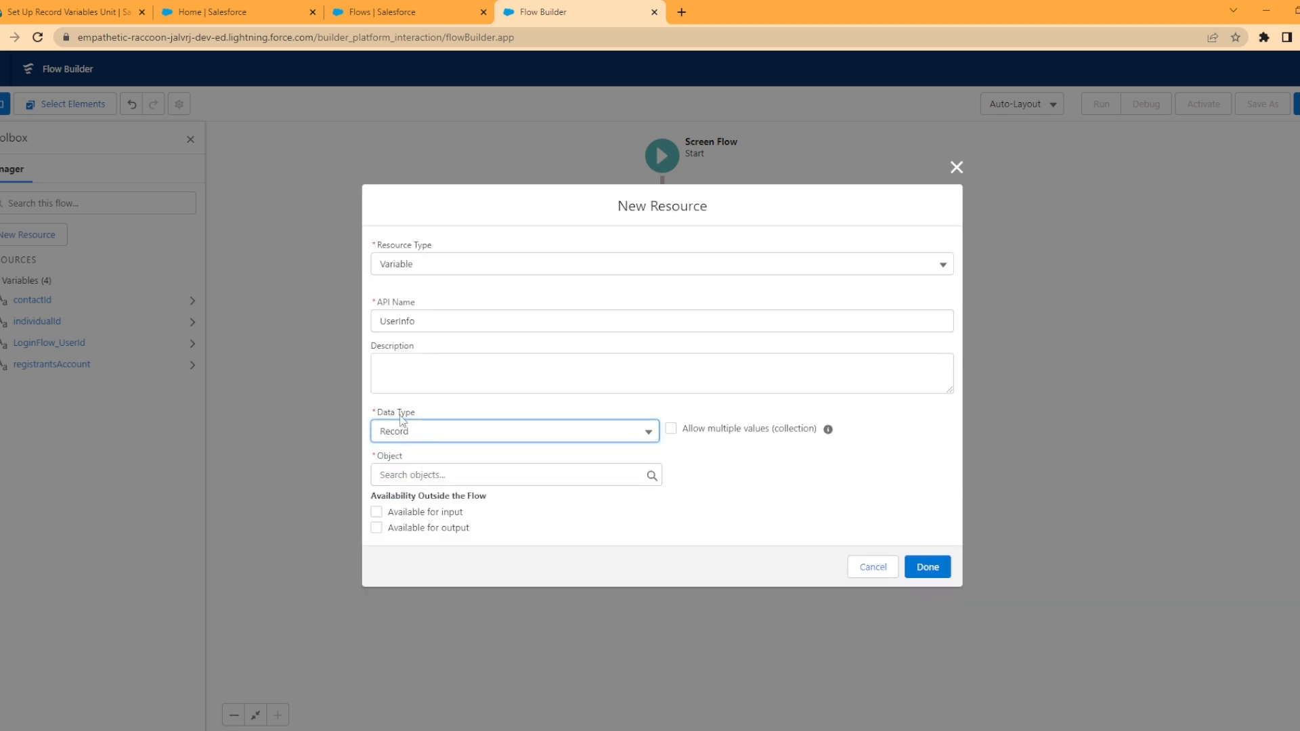
left_click(452, 471)
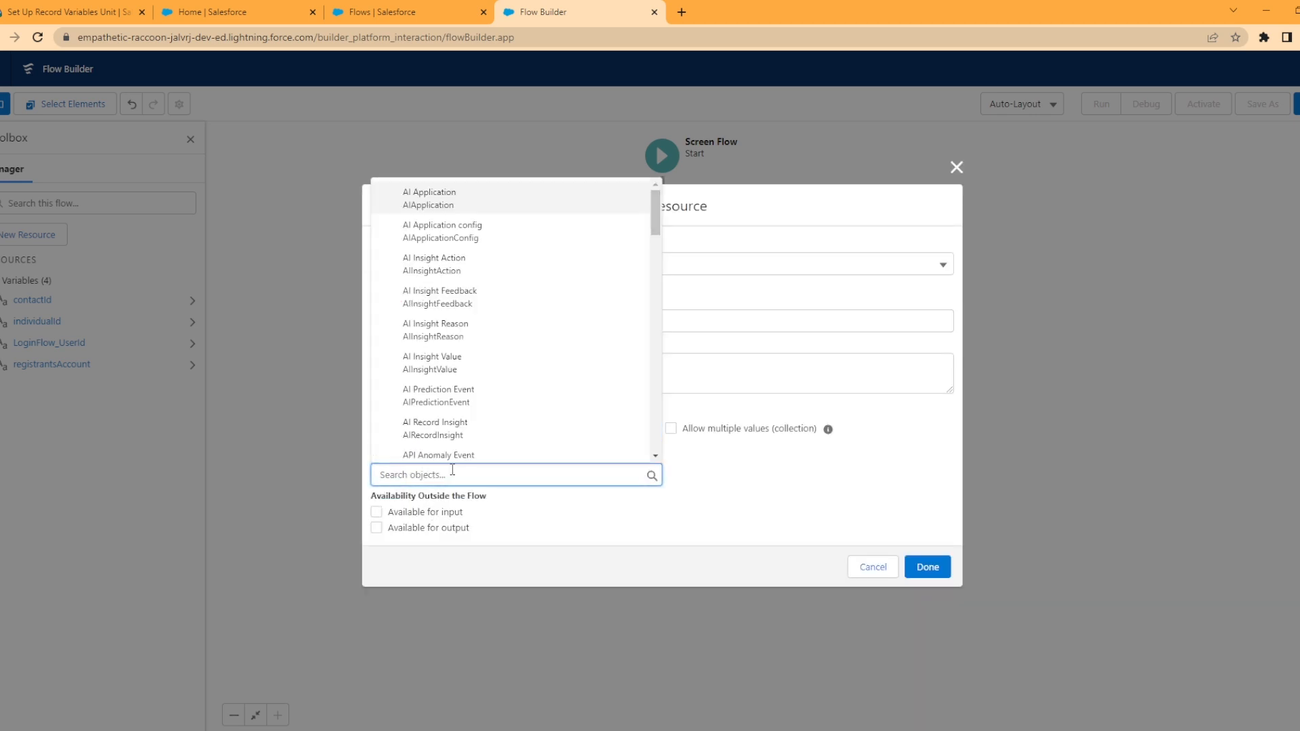
type("user")
scroll(455, 433, "down", 2)
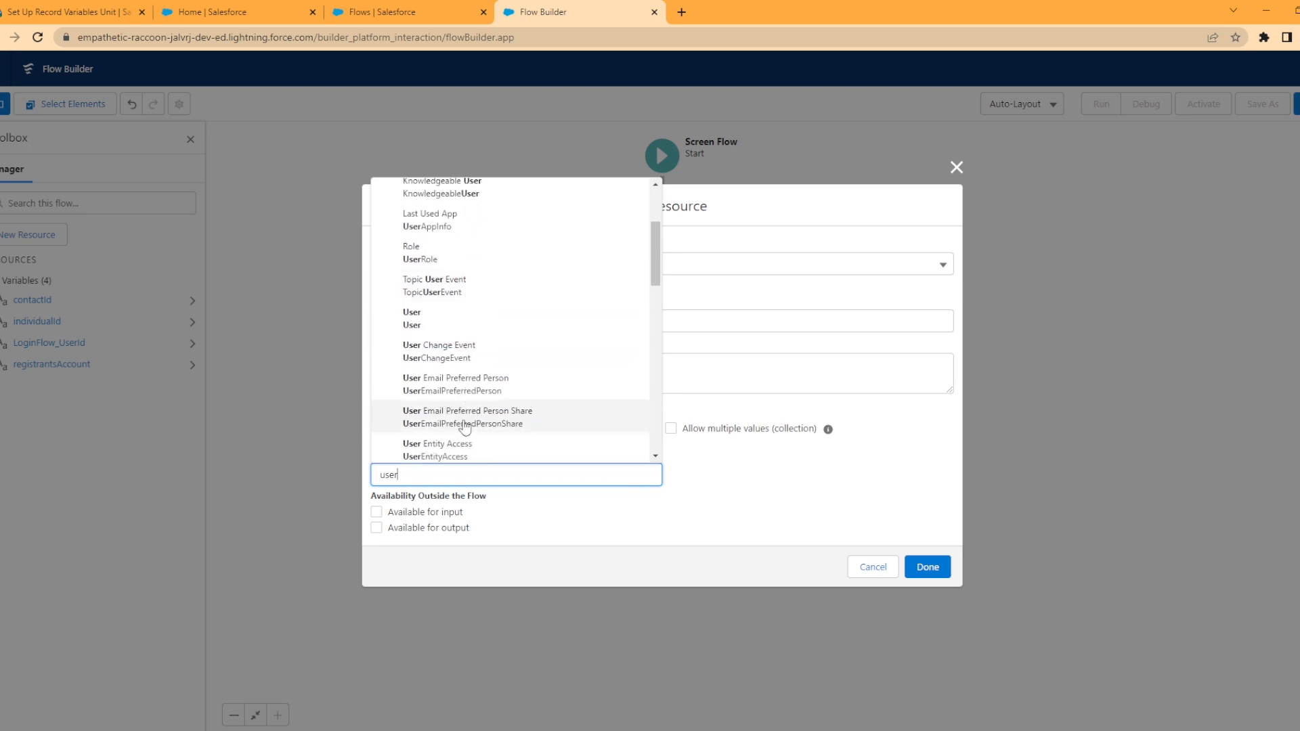
left_click(419, 328)
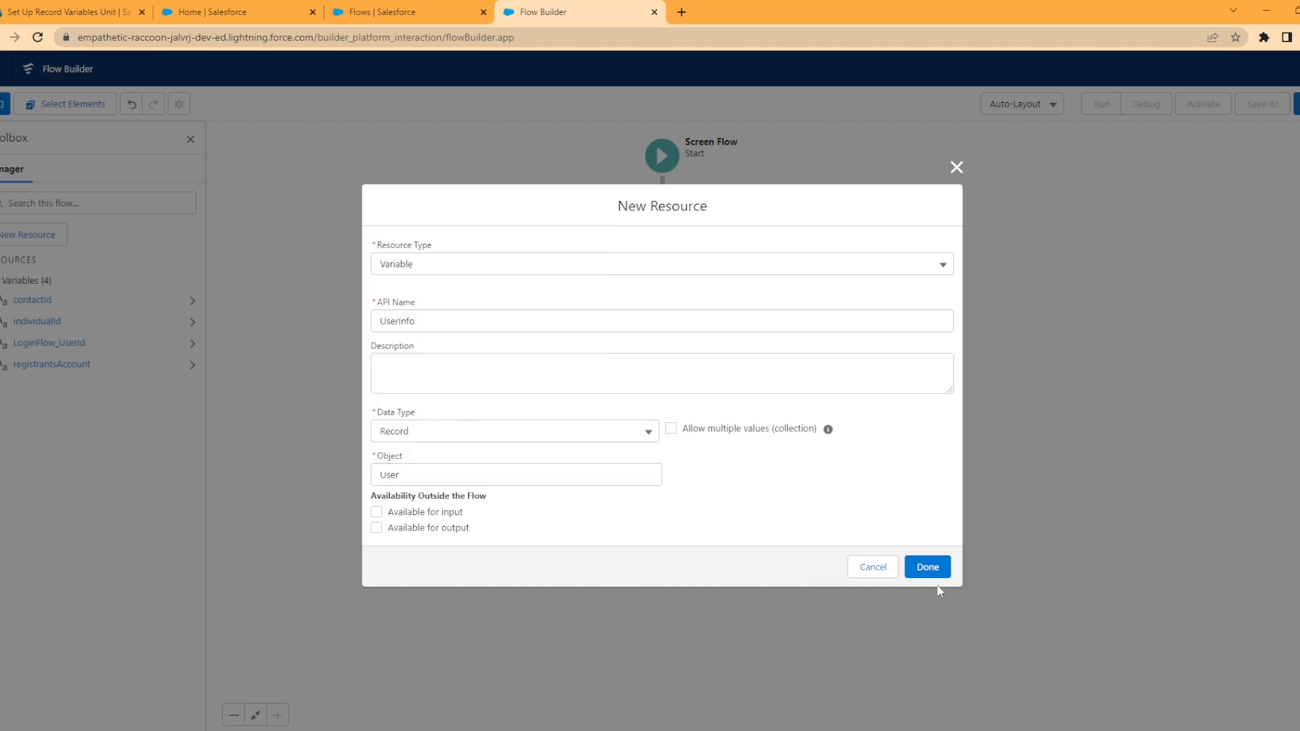
left_click(927, 568)
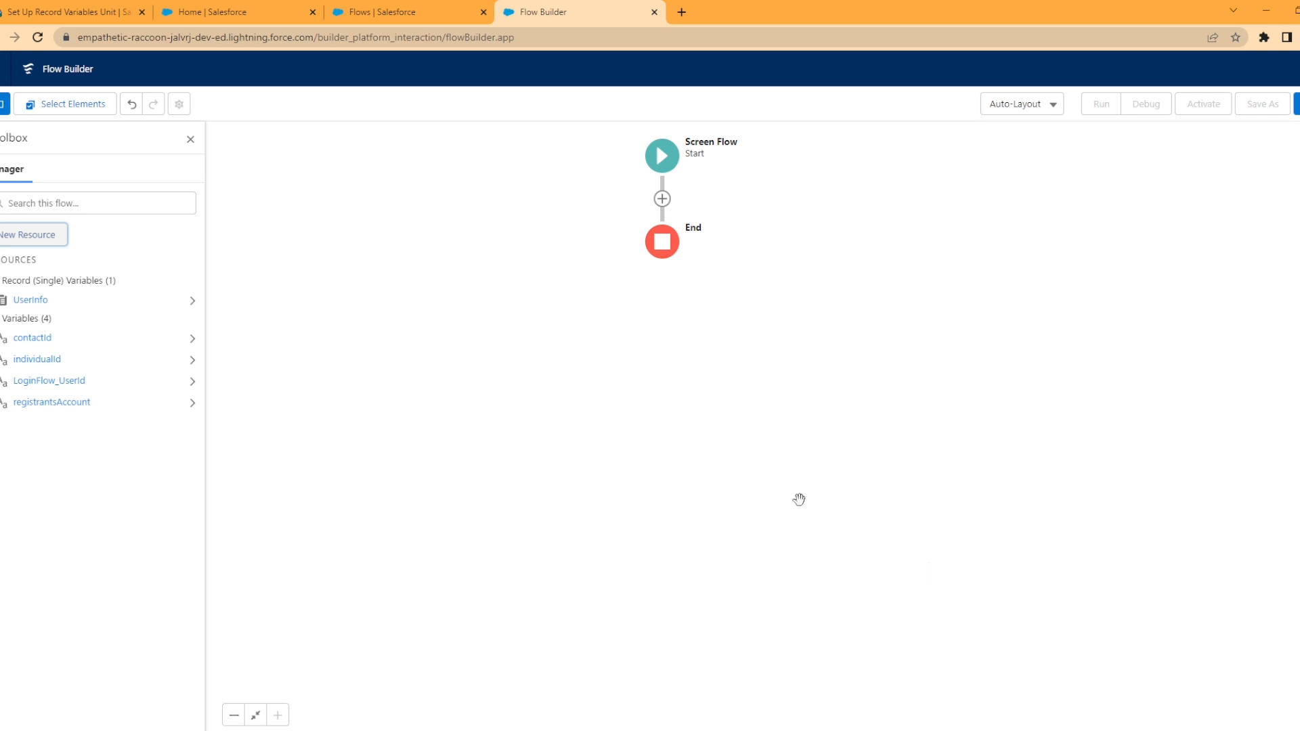
- Save the flow as Privacy Settings, set to run in System Context Without Sharing—Access All Data, and dismiss the issues notice
left_click(1296, 104)
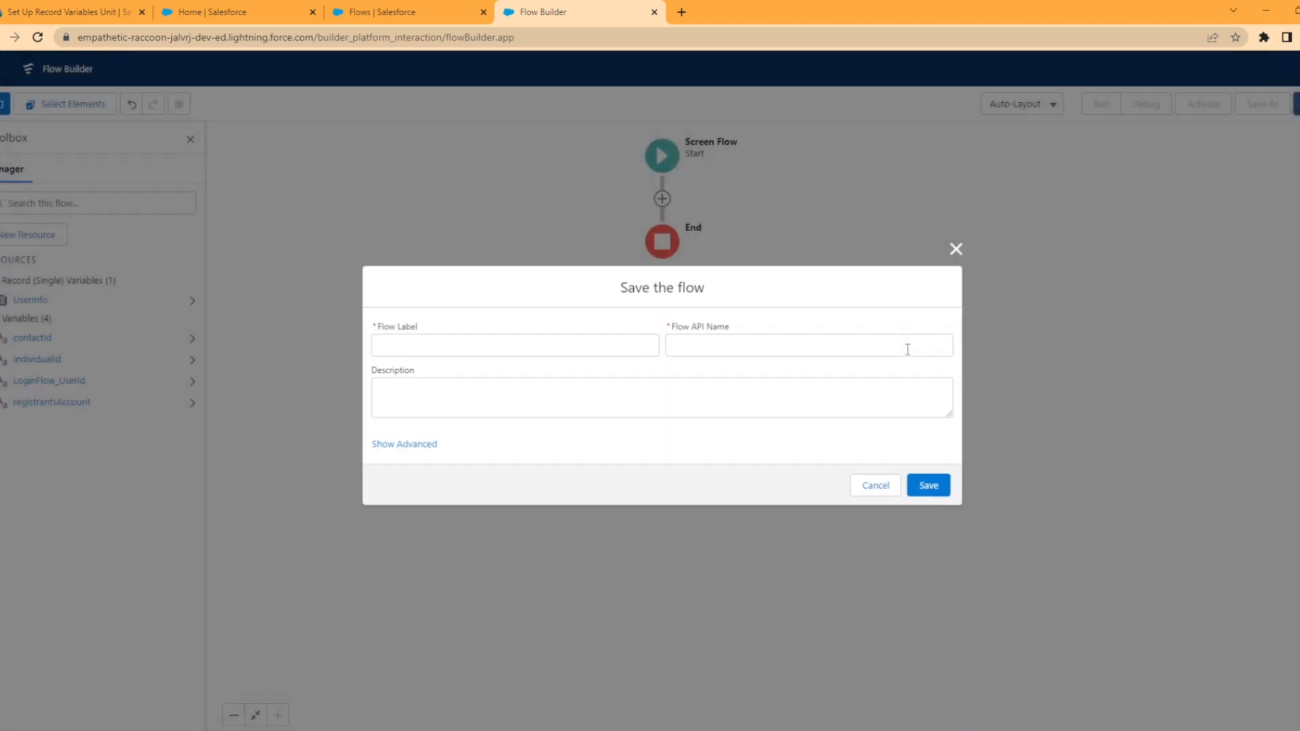
left_click(424, 346)
type("Privacy Settings")
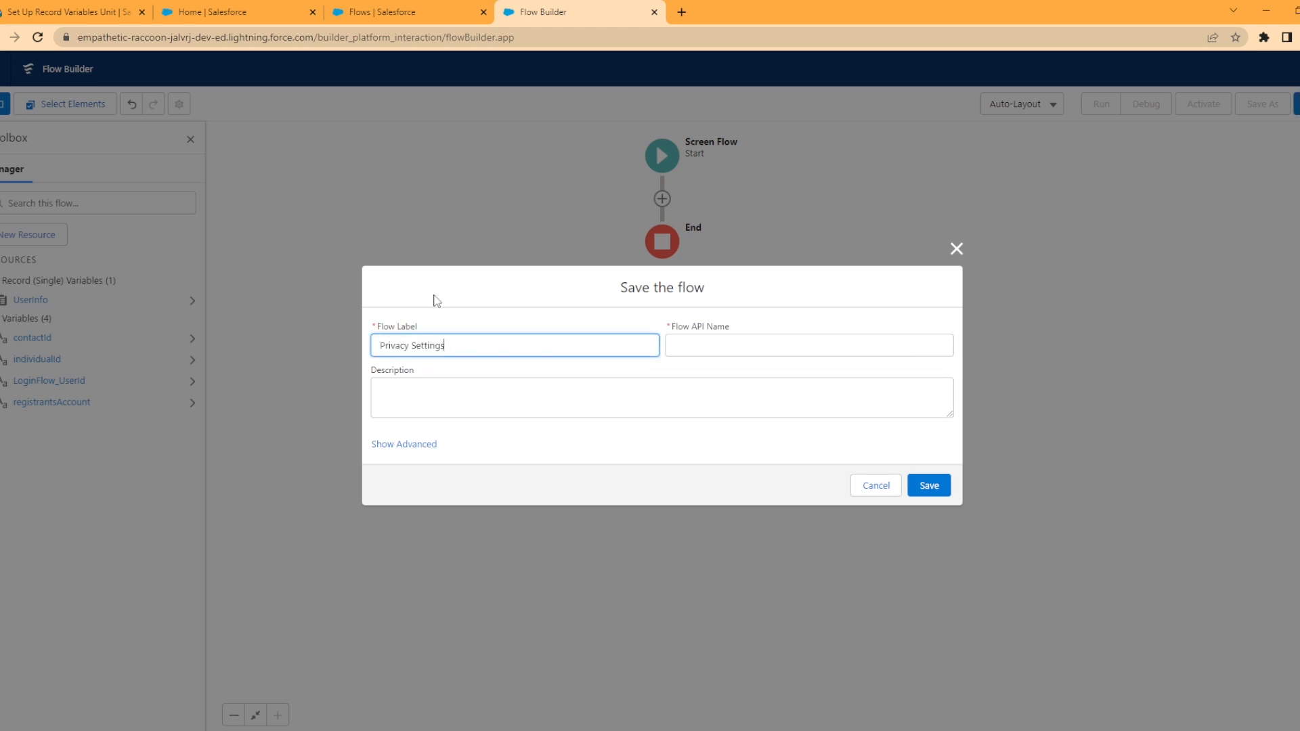
key("Tab")
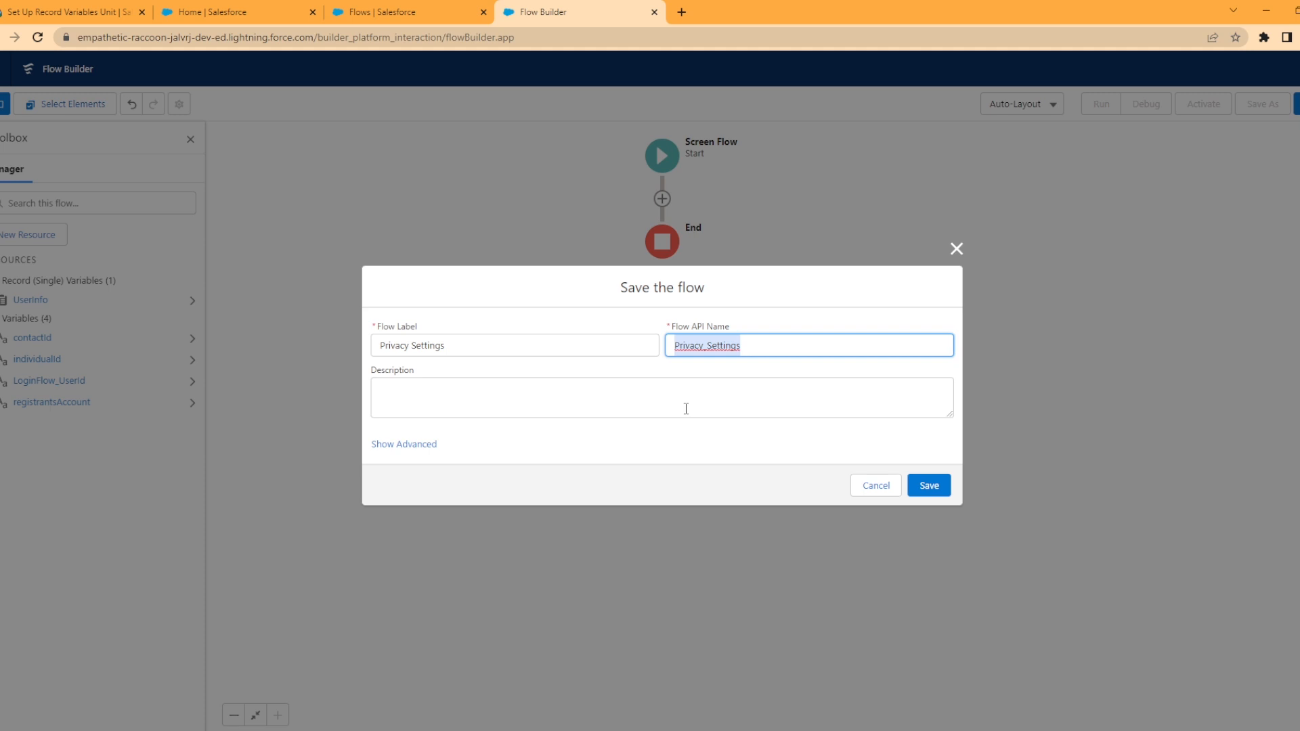
left_click(787, 314)
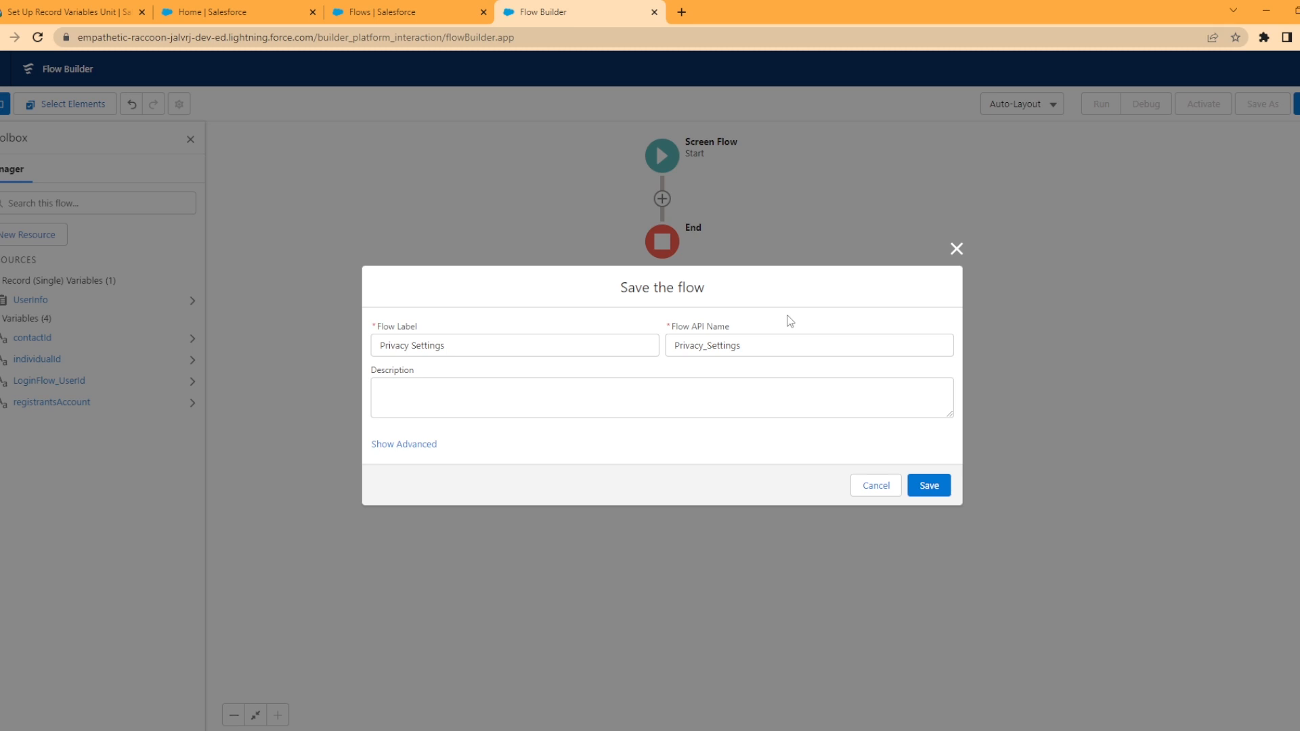
left_click(421, 445)
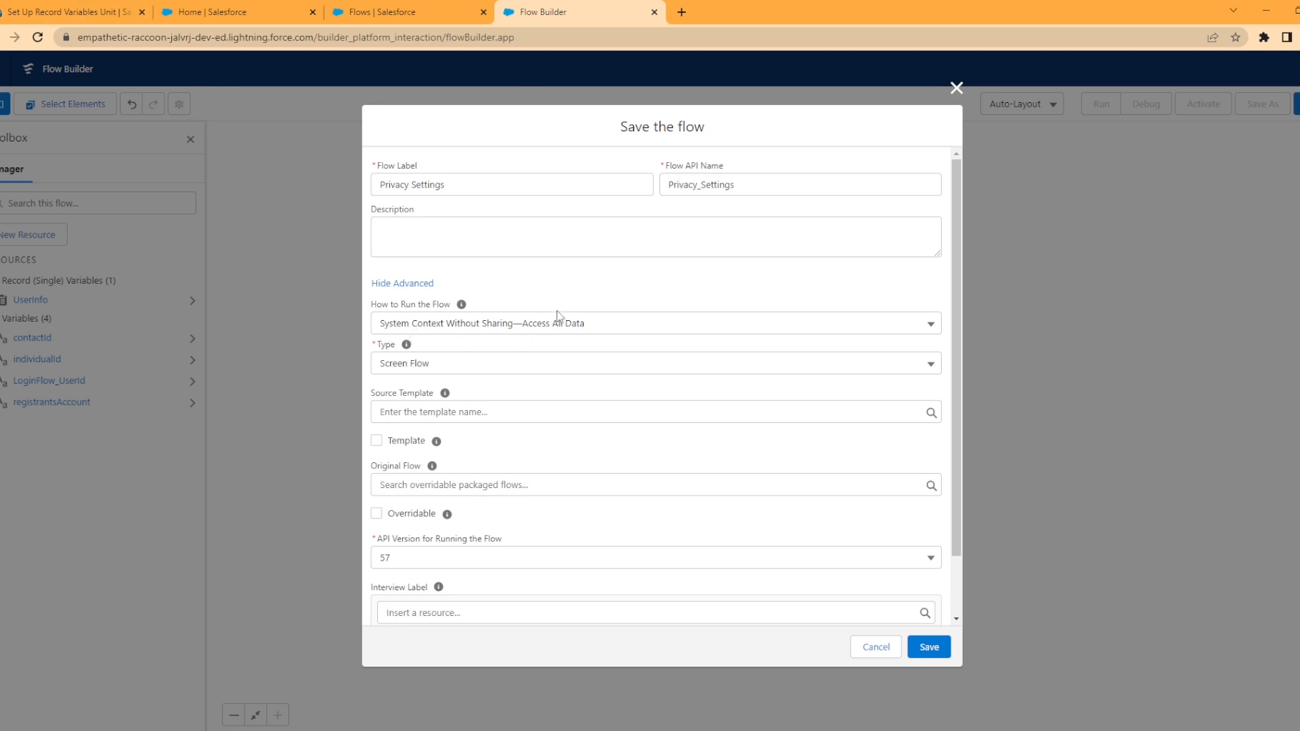
left_click(929, 646)
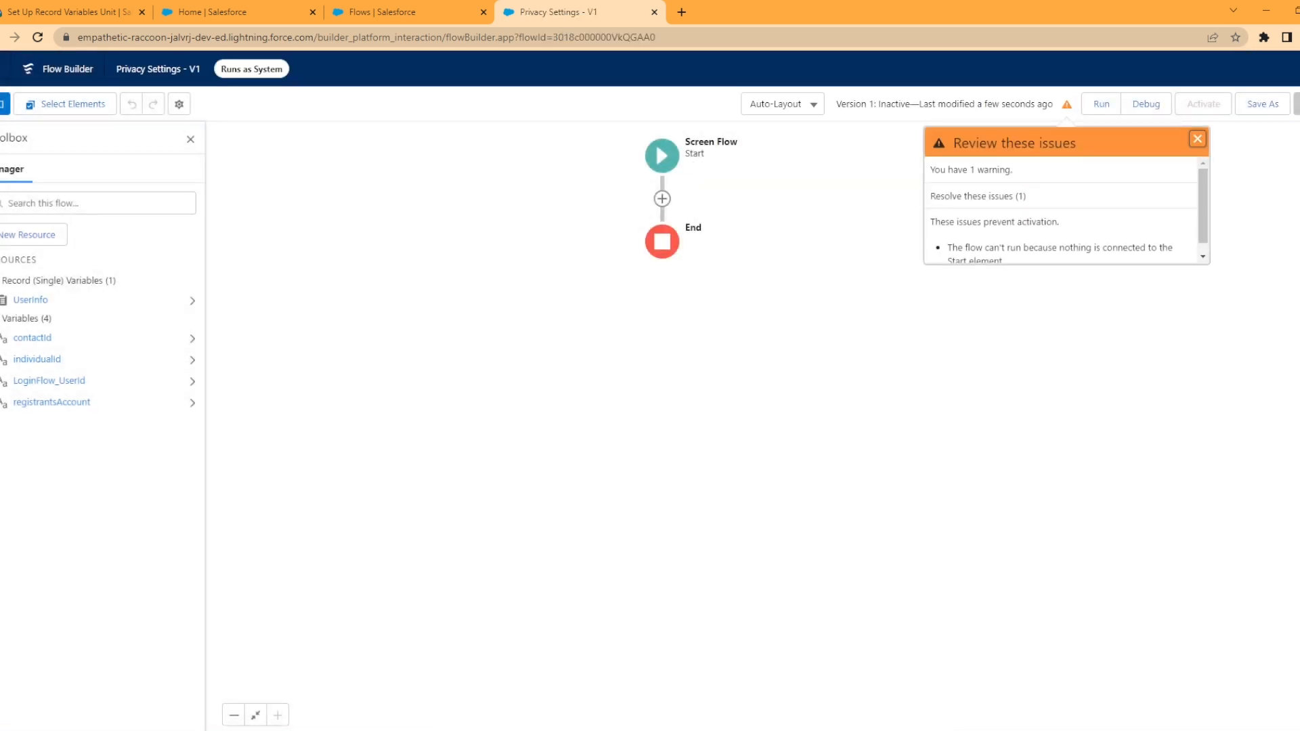
left_click(1197, 139)
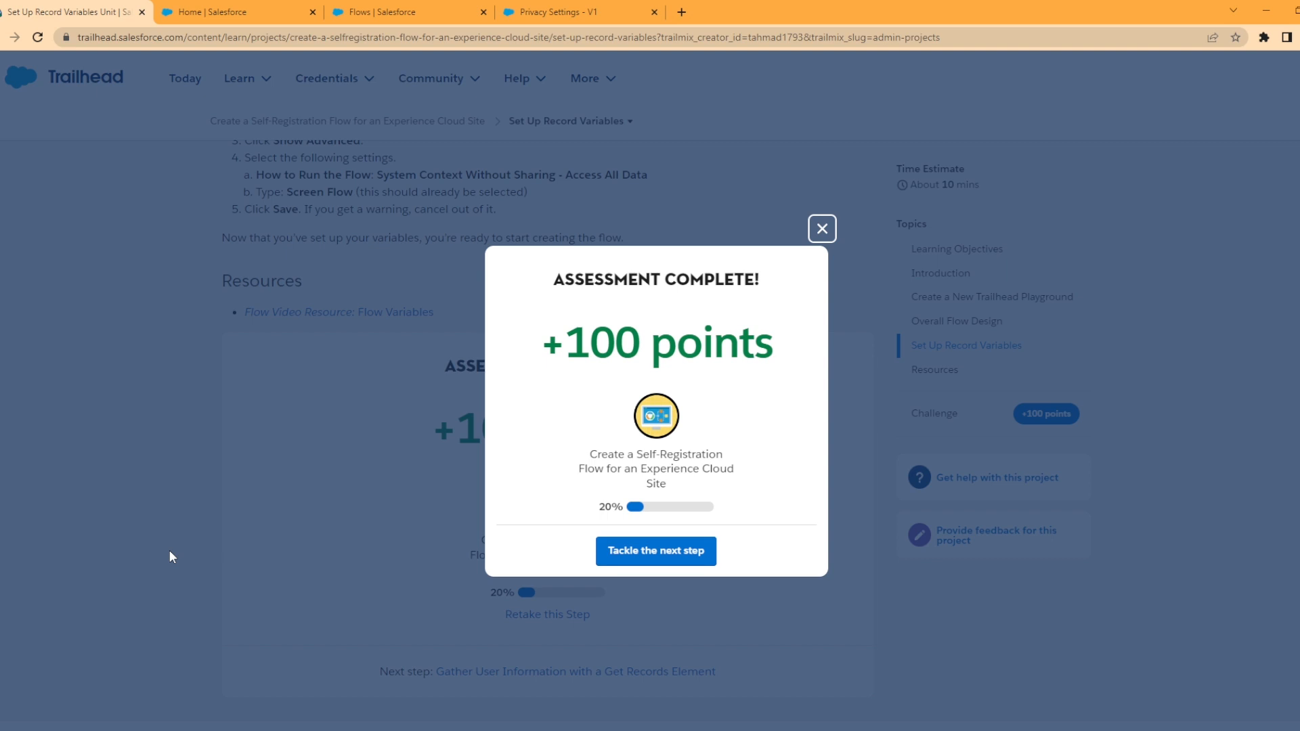
- Advance to the Trailhead project's next unit, and add a Get Records element labelled Get User Info after the flow's Start
left_click(656, 550)
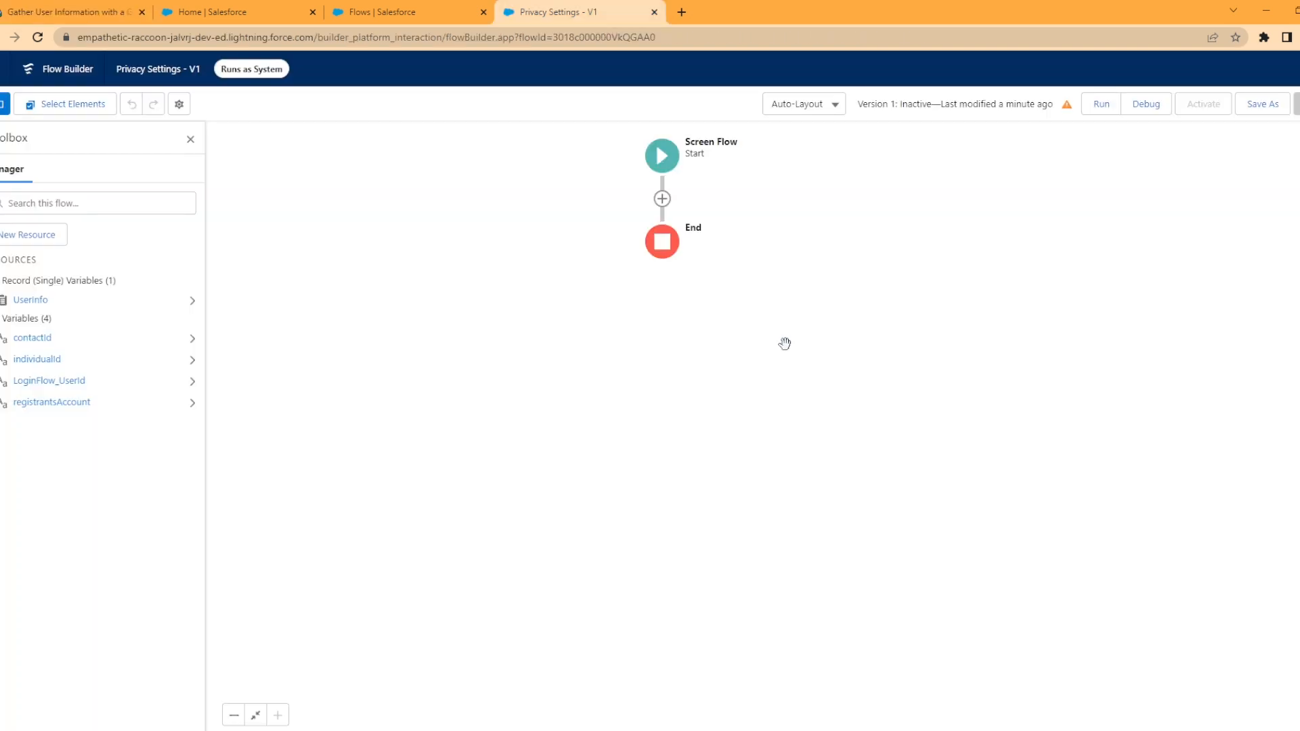
left_click(663, 199)
scroll(678, 337, "down", 4)
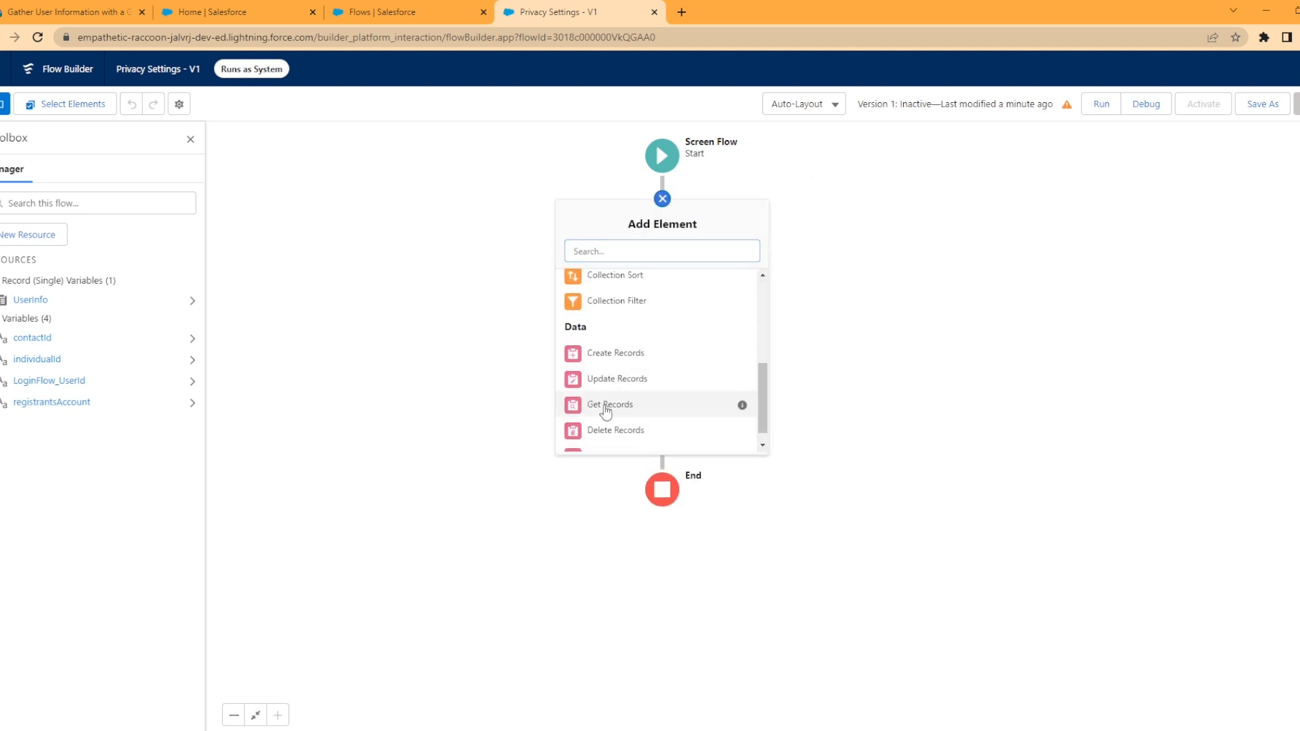
left_click(608, 406)
type("Get User Info")
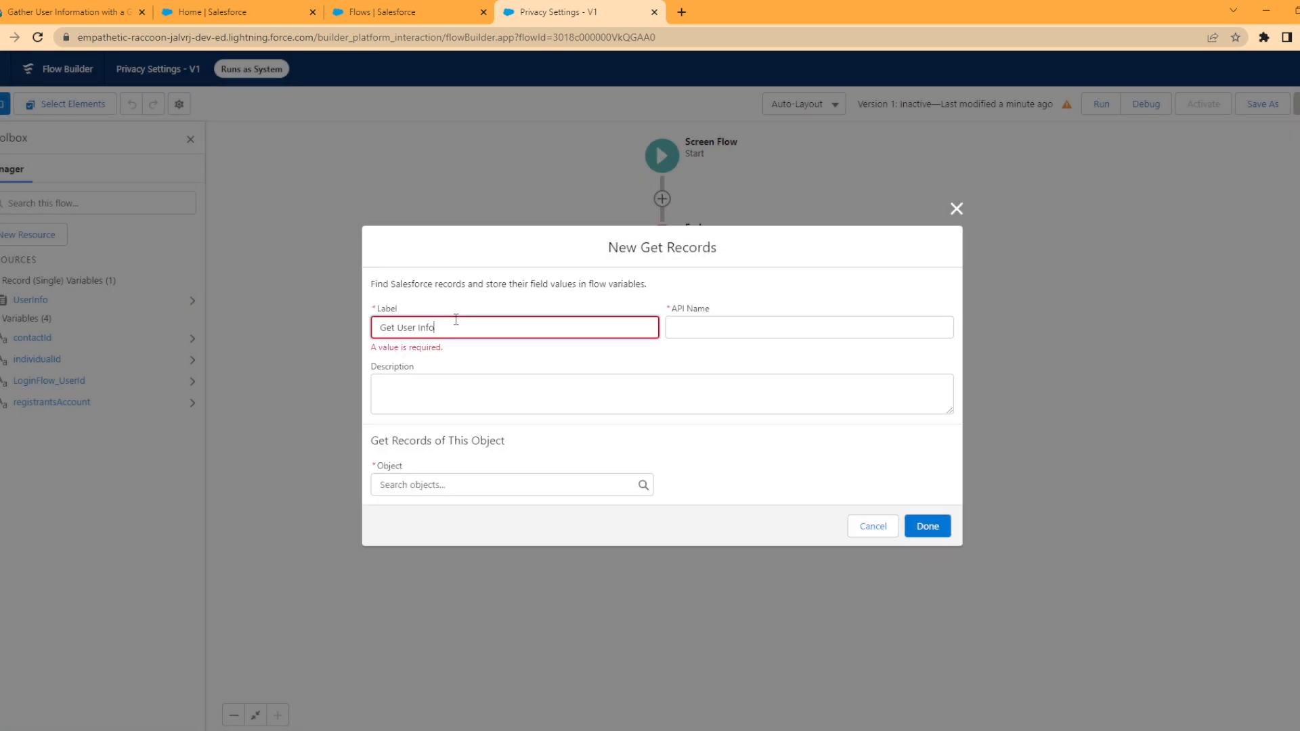
key("Tab")
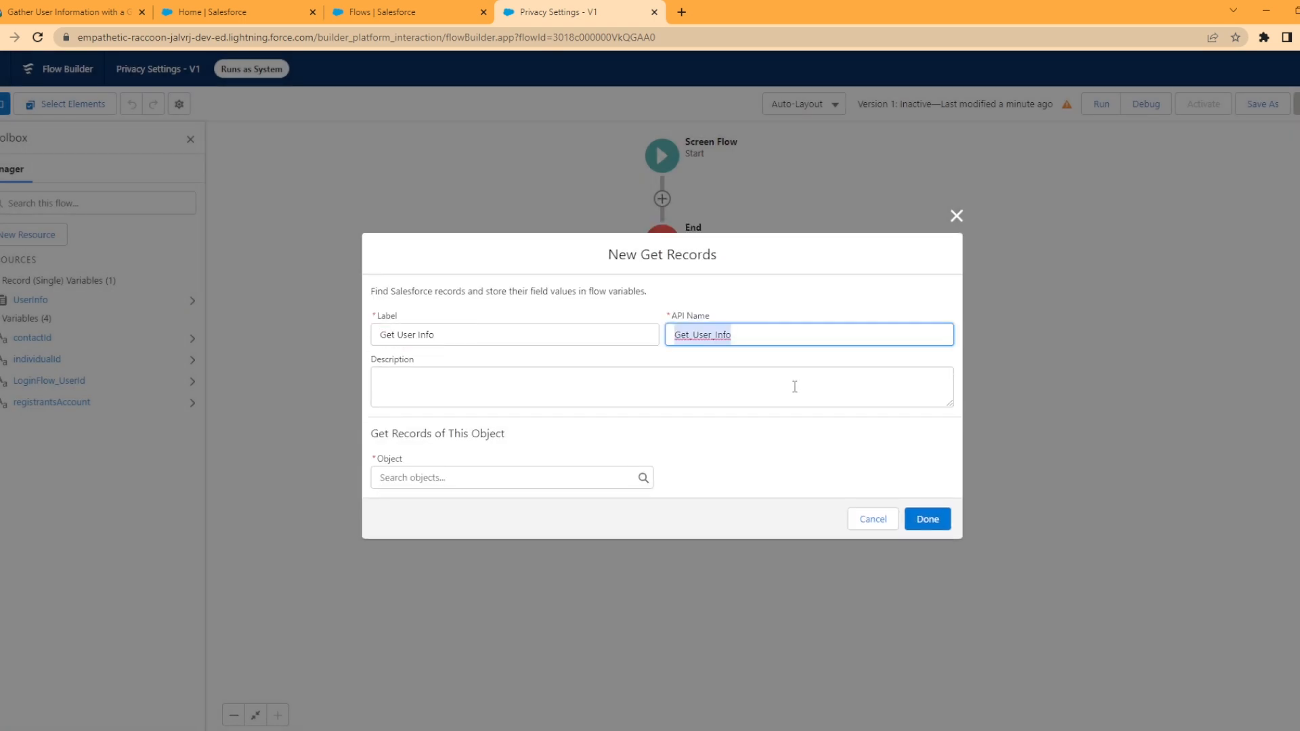
left_click(749, 289)
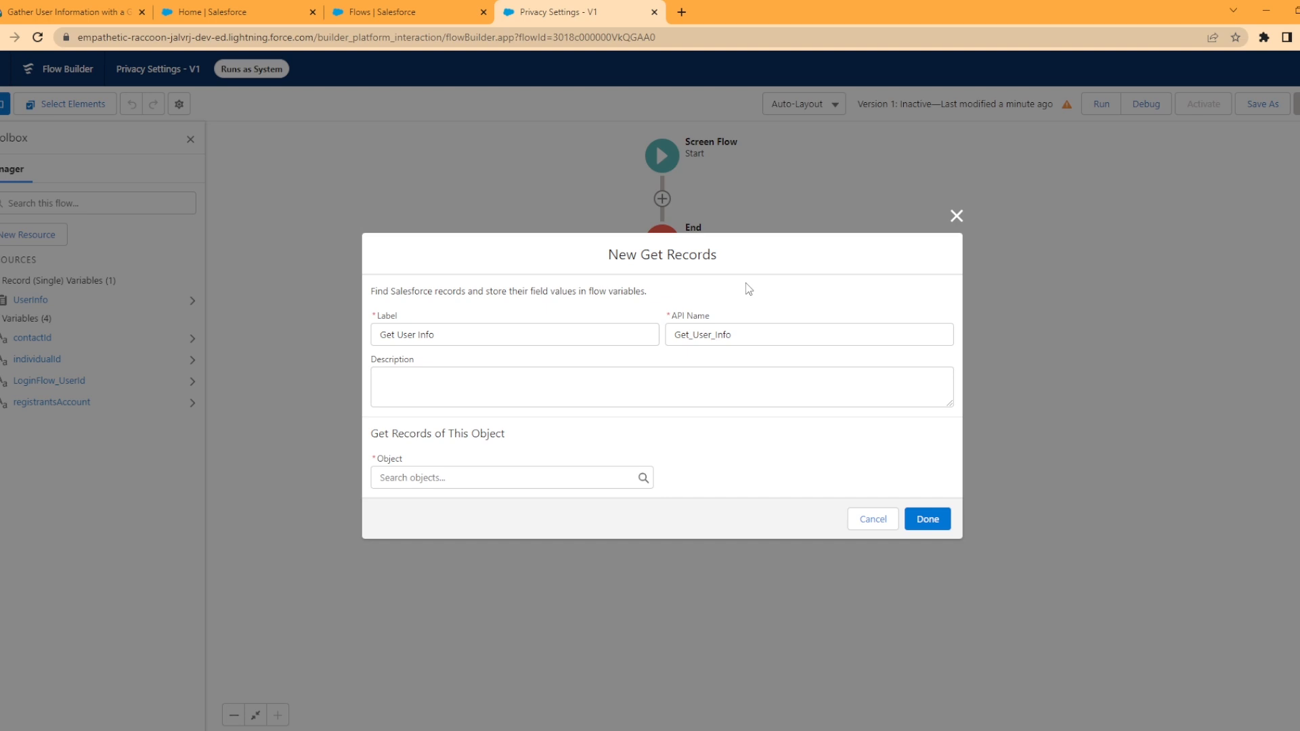
- Make the element get User records, filtered by Id Equals the LoginFlow_UserId variable
left_click(451, 483)
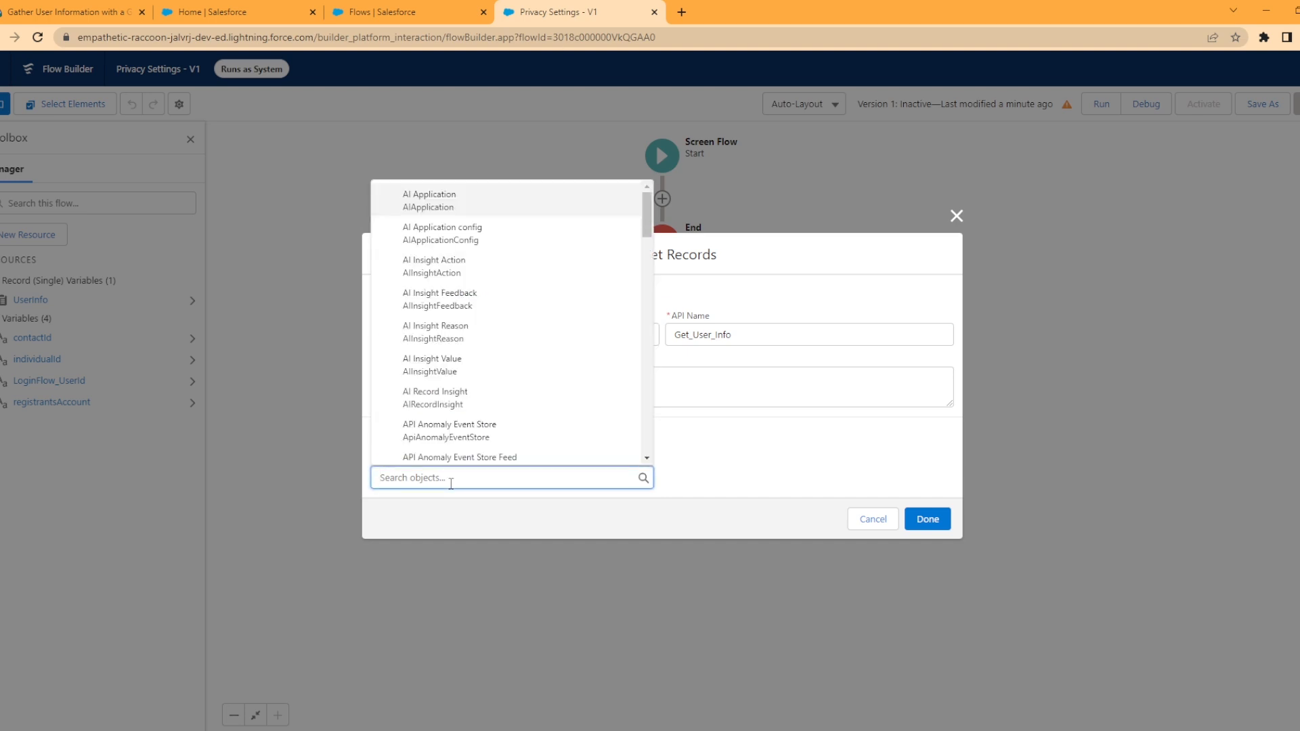
type("user")
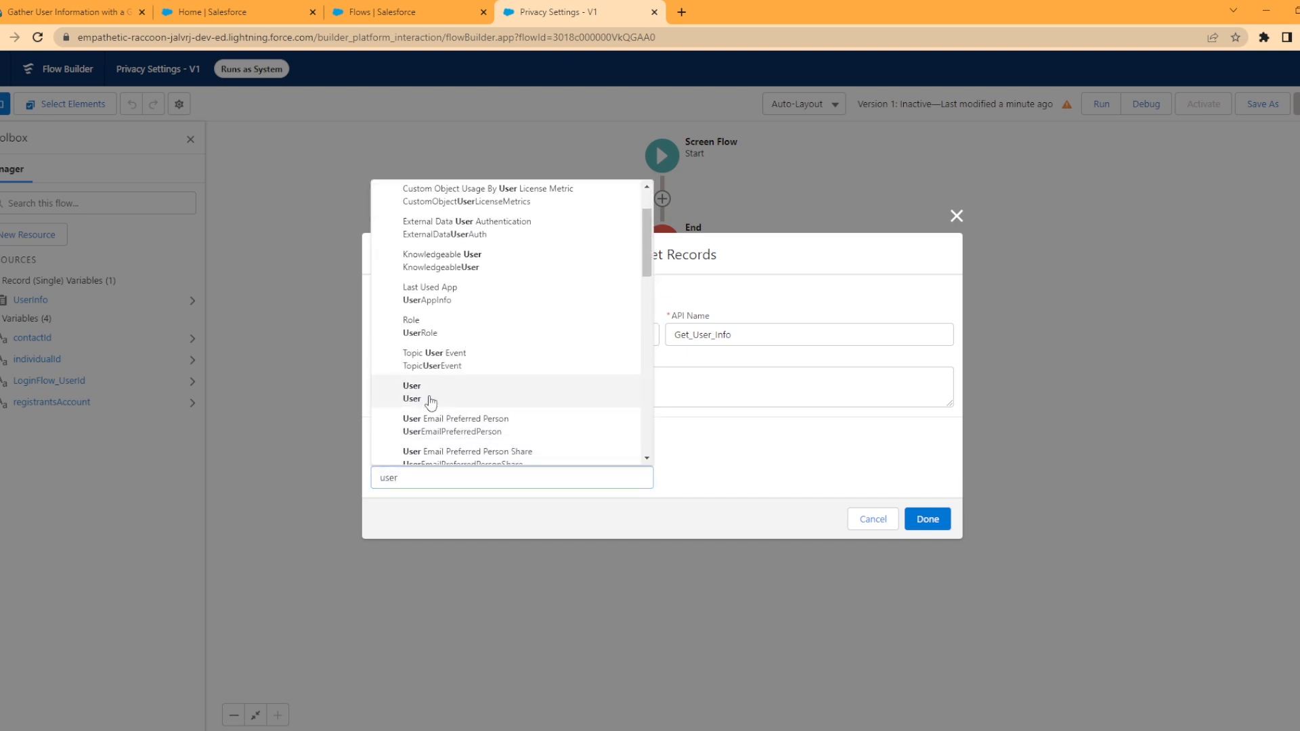
left_click(431, 402)
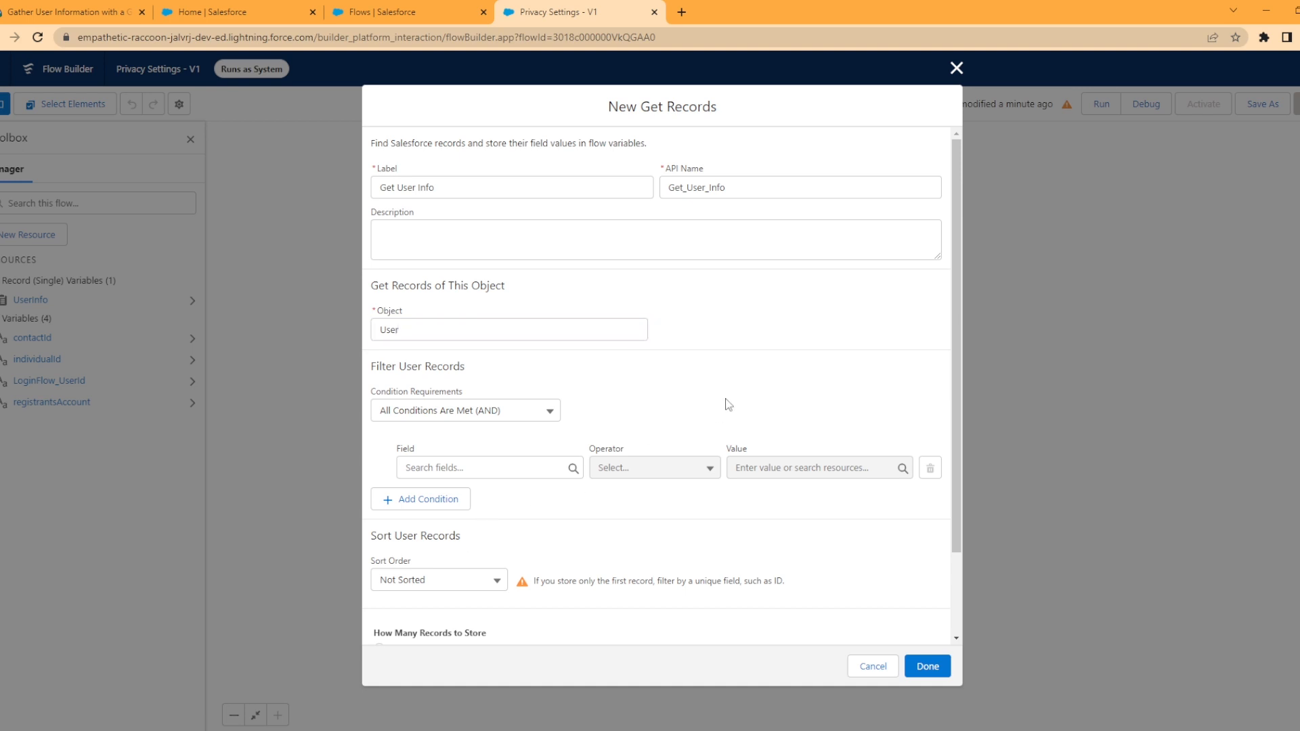
left_click(507, 461)
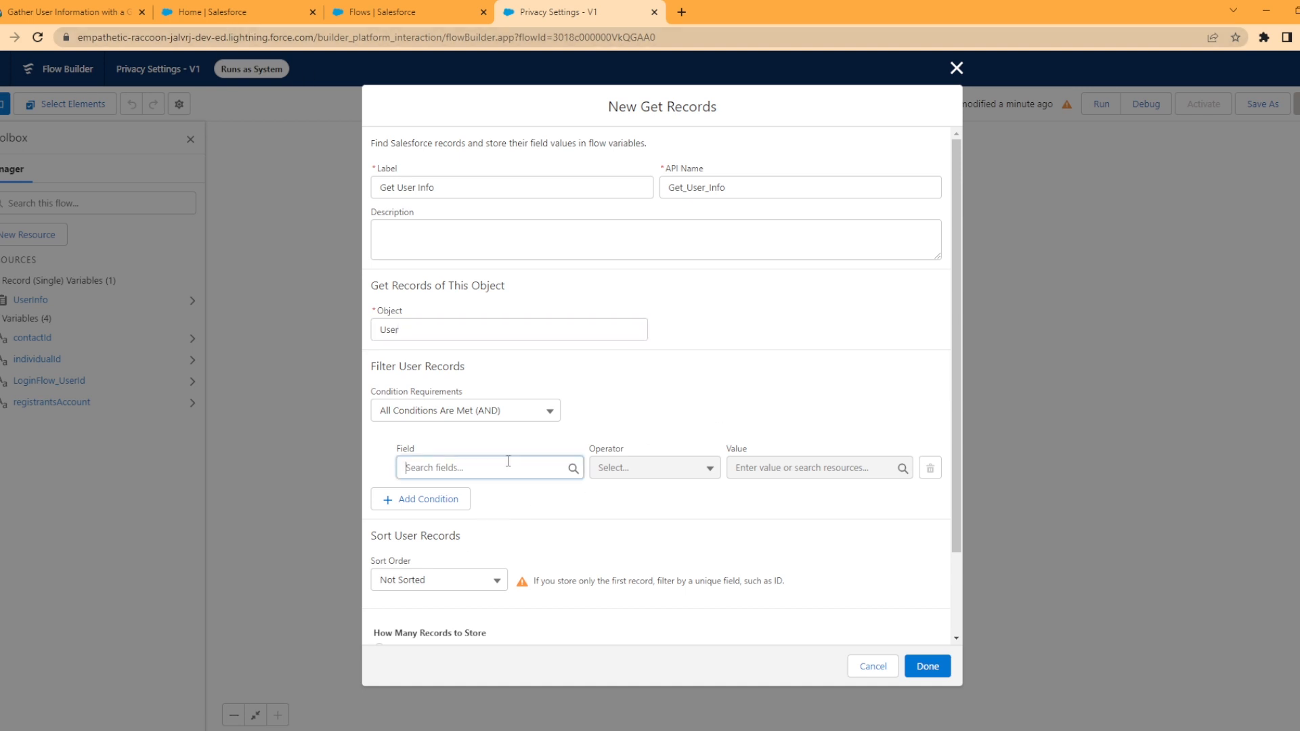
type("id")
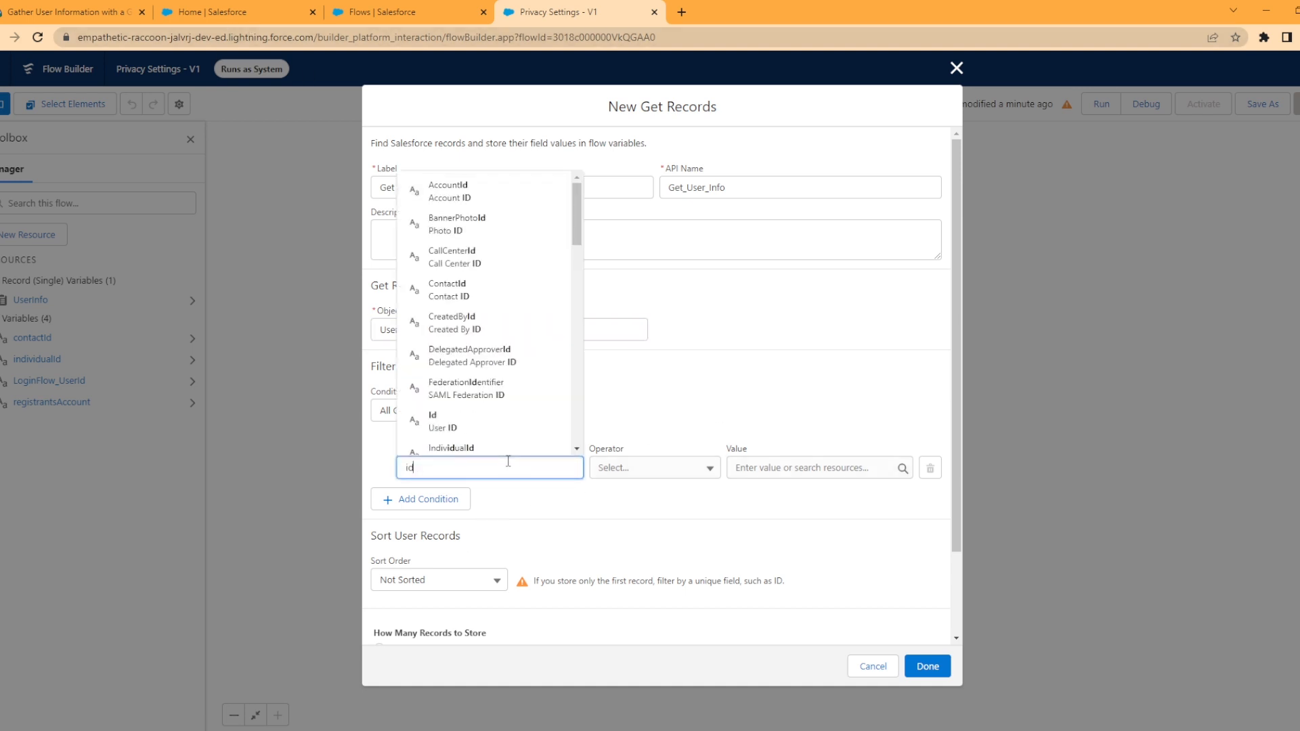
left_click(434, 420)
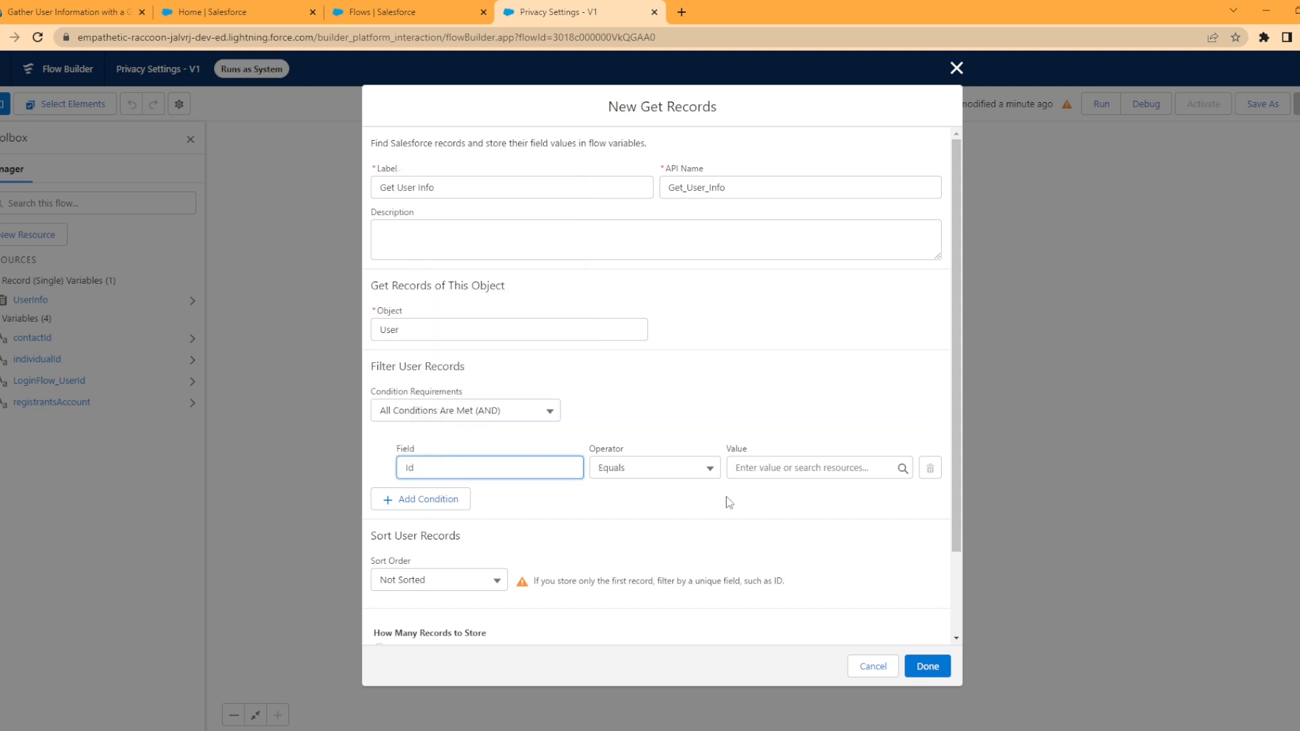
left_click(726, 467)
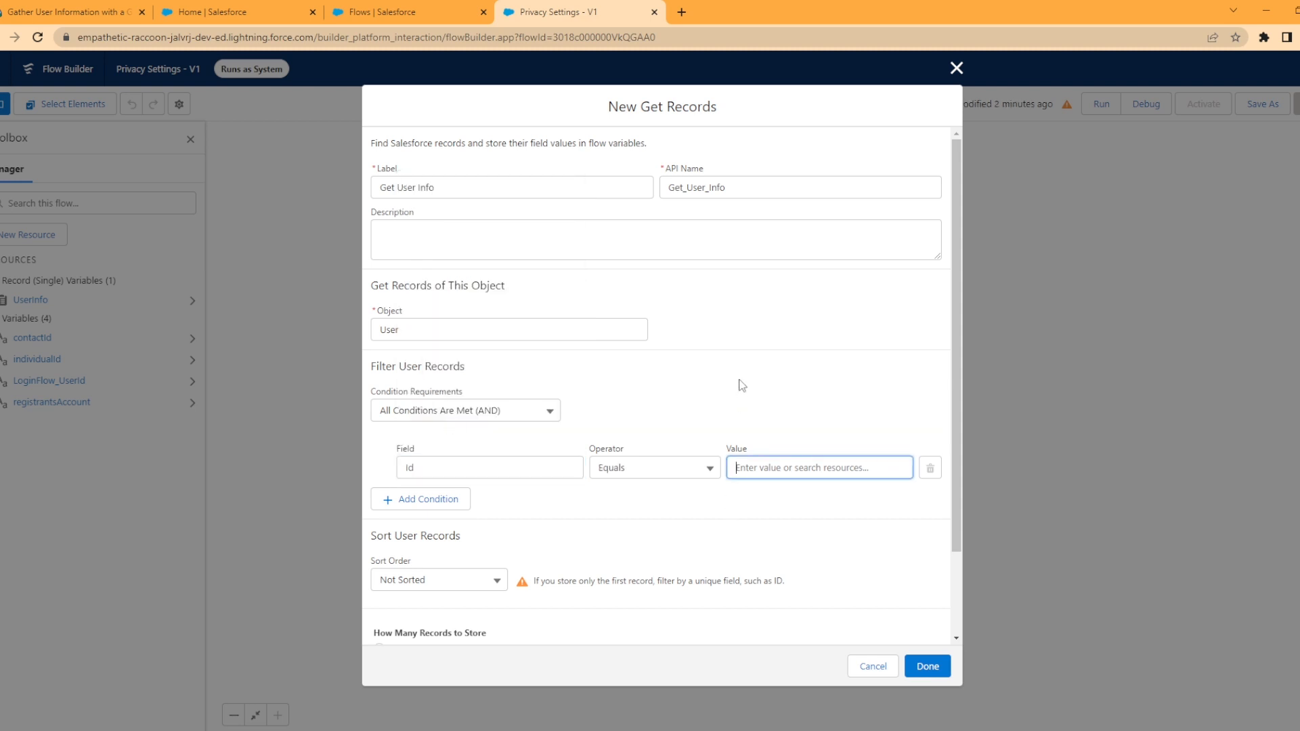
type("{!LoginFlow_UserId}")
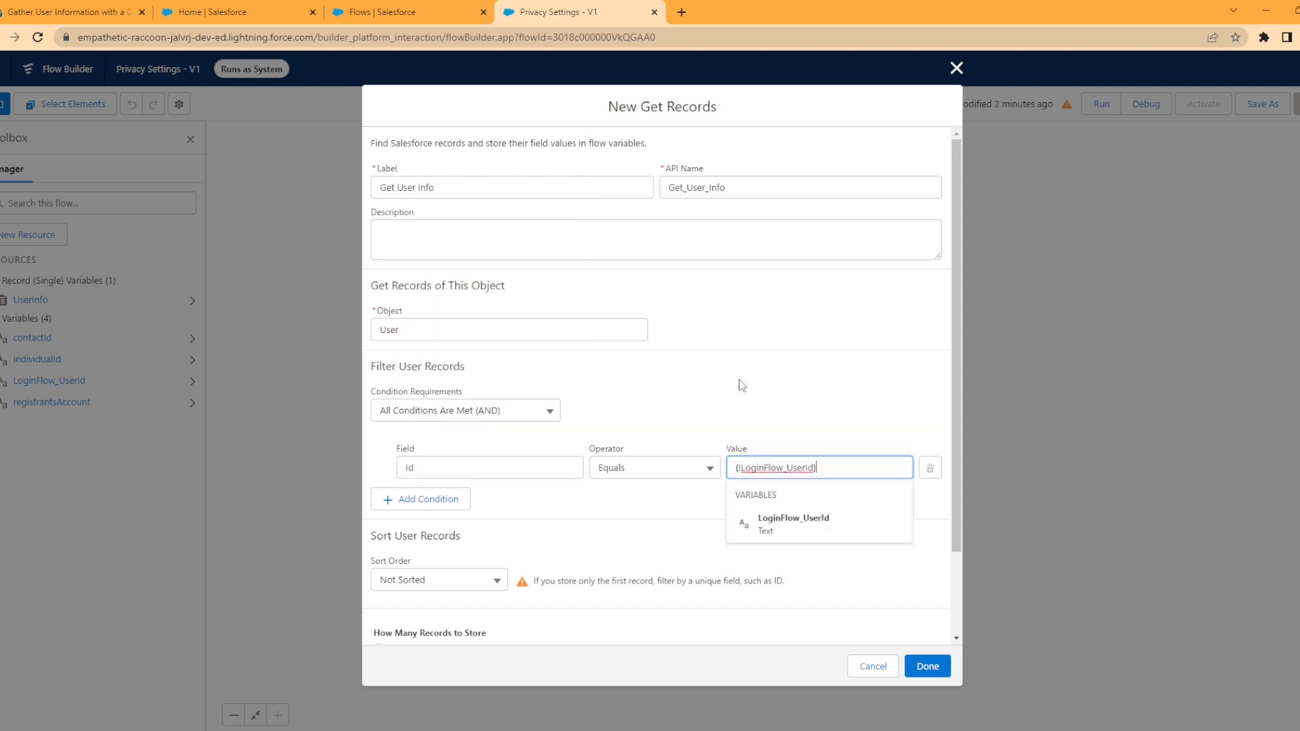
left_click(826, 527)
- Store the record data by choosing fields and assigning variables (advanced), using the UserInfo record variable
scroll(656, 463, "down", 2)
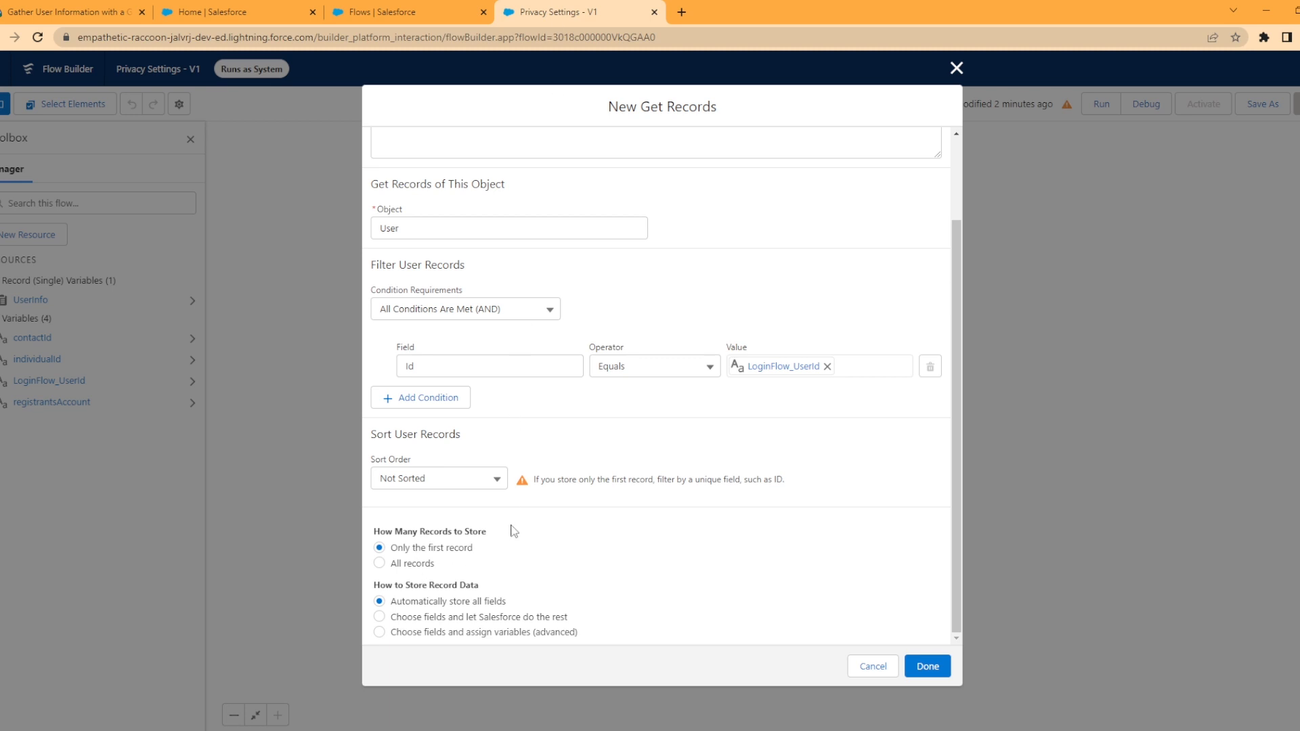
left_click(380, 632)
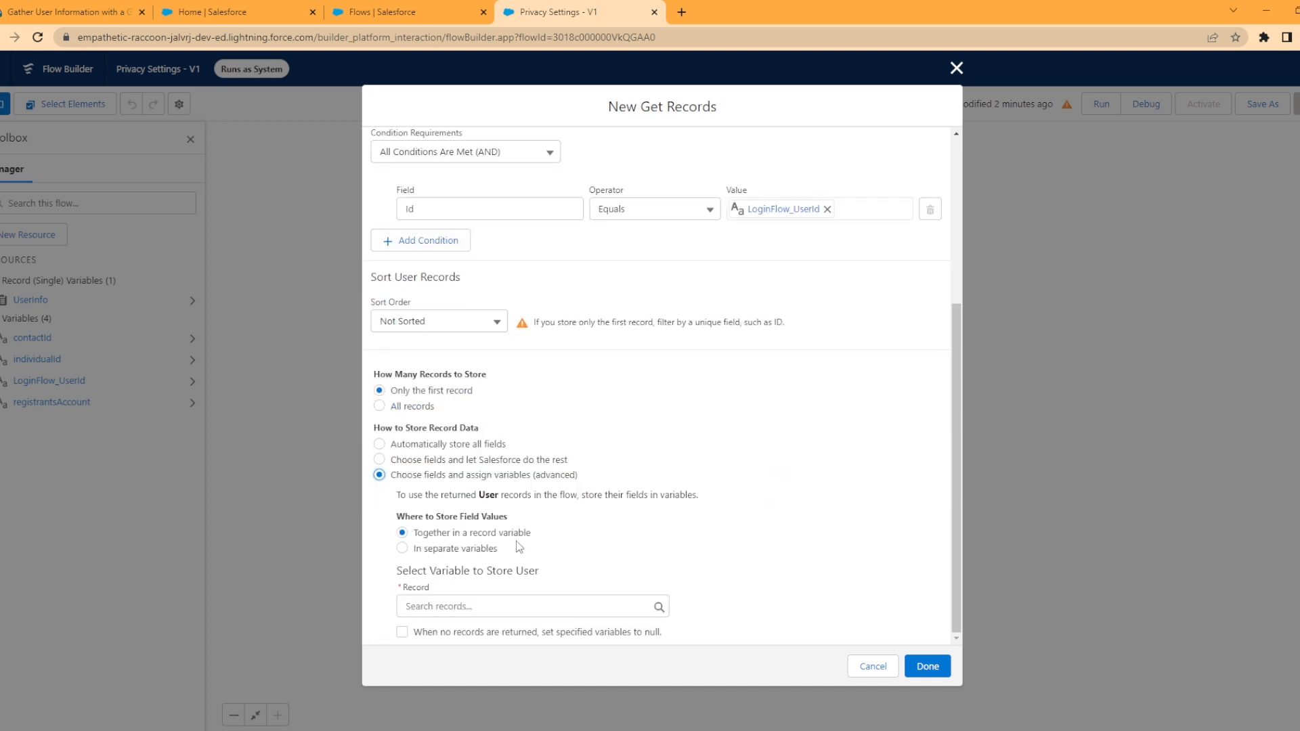
left_click(446, 606)
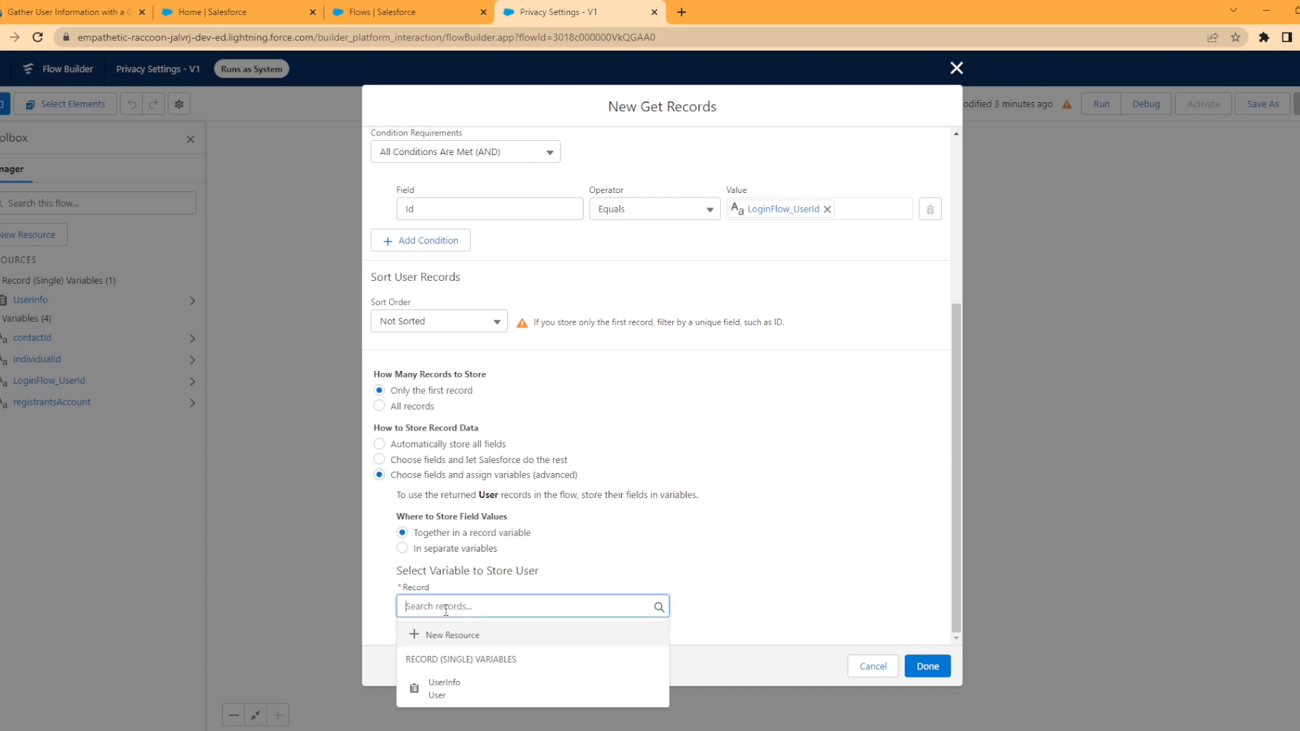
left_click(444, 688)
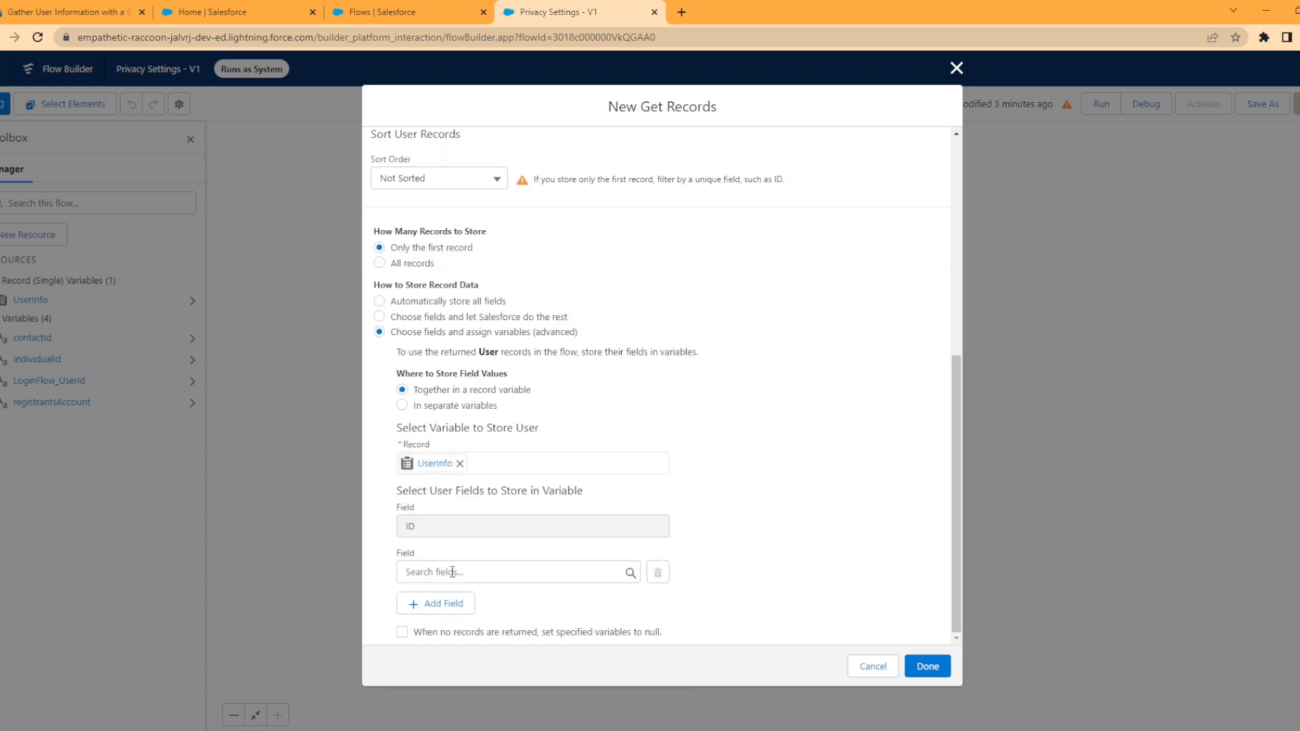
- Add the User fields FirstName and LastName to the fields stored in the UserInfo variable
left_click(439, 603)
left_click(472, 528)
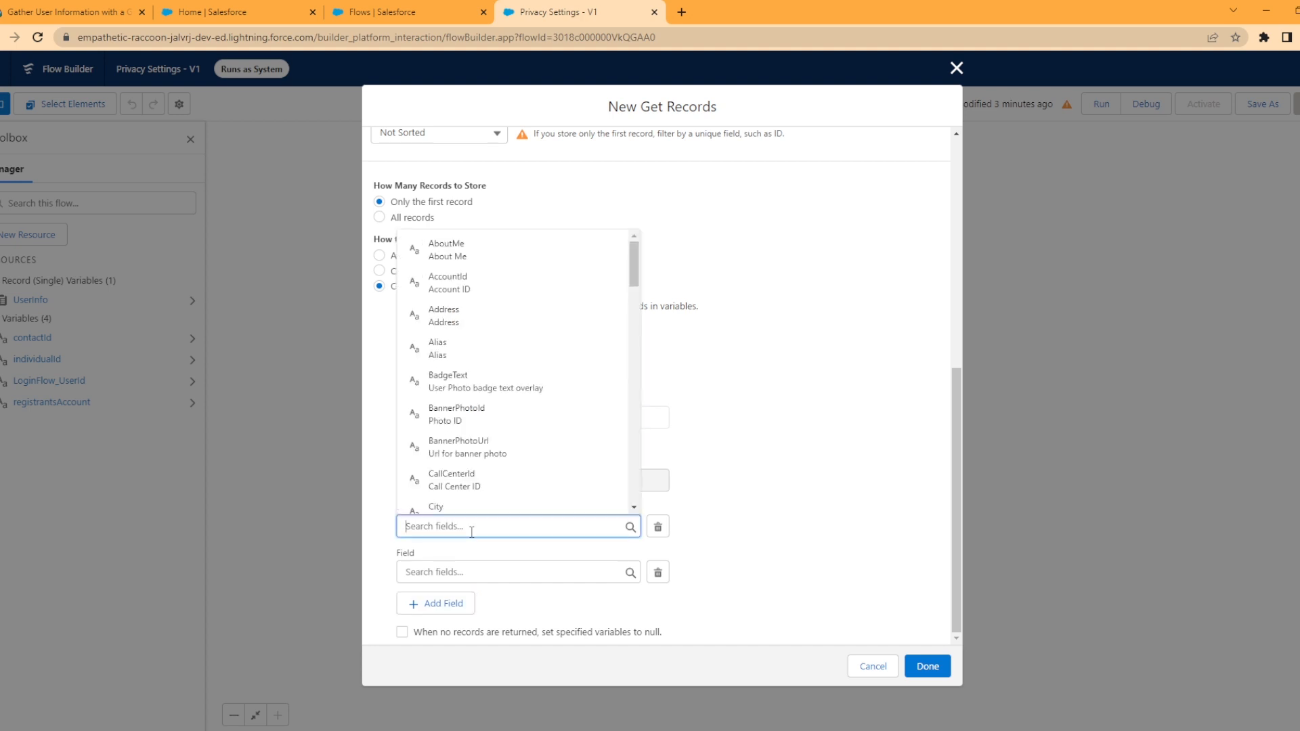
type("first")
left_click(449, 459)
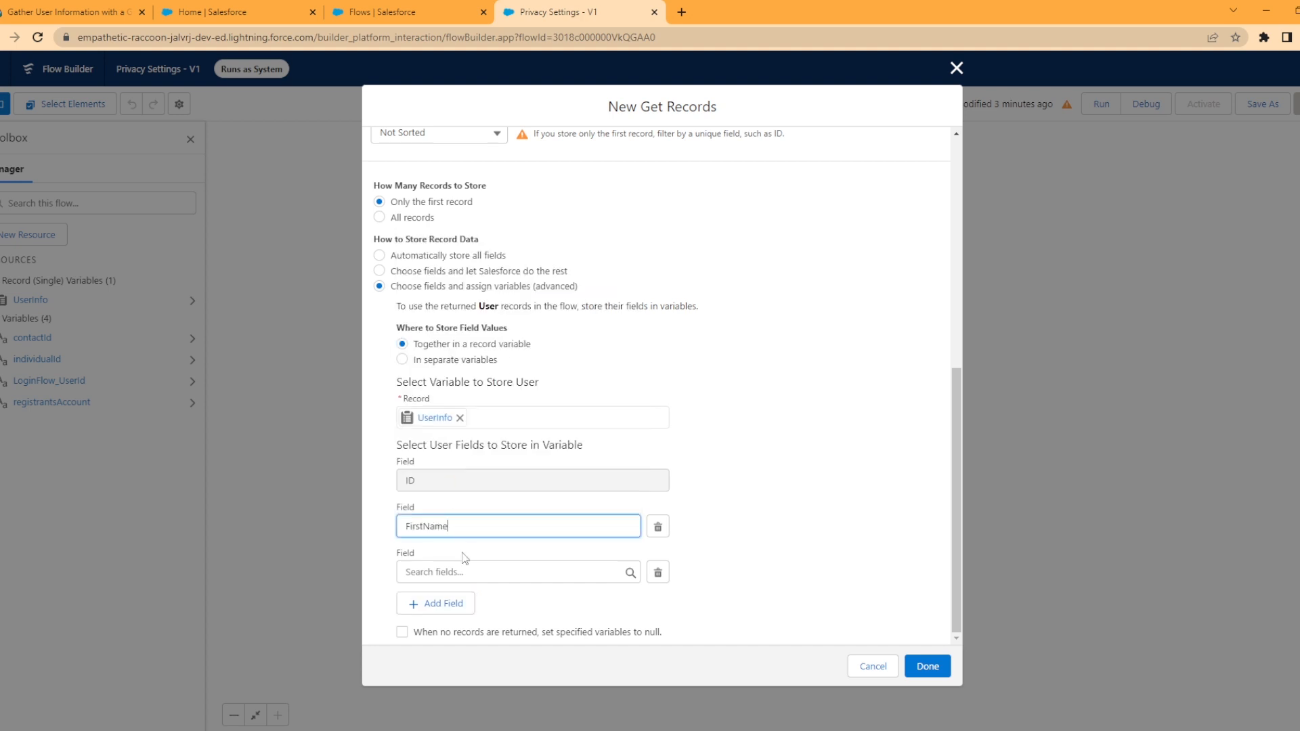
left_click(460, 572)
type("last")
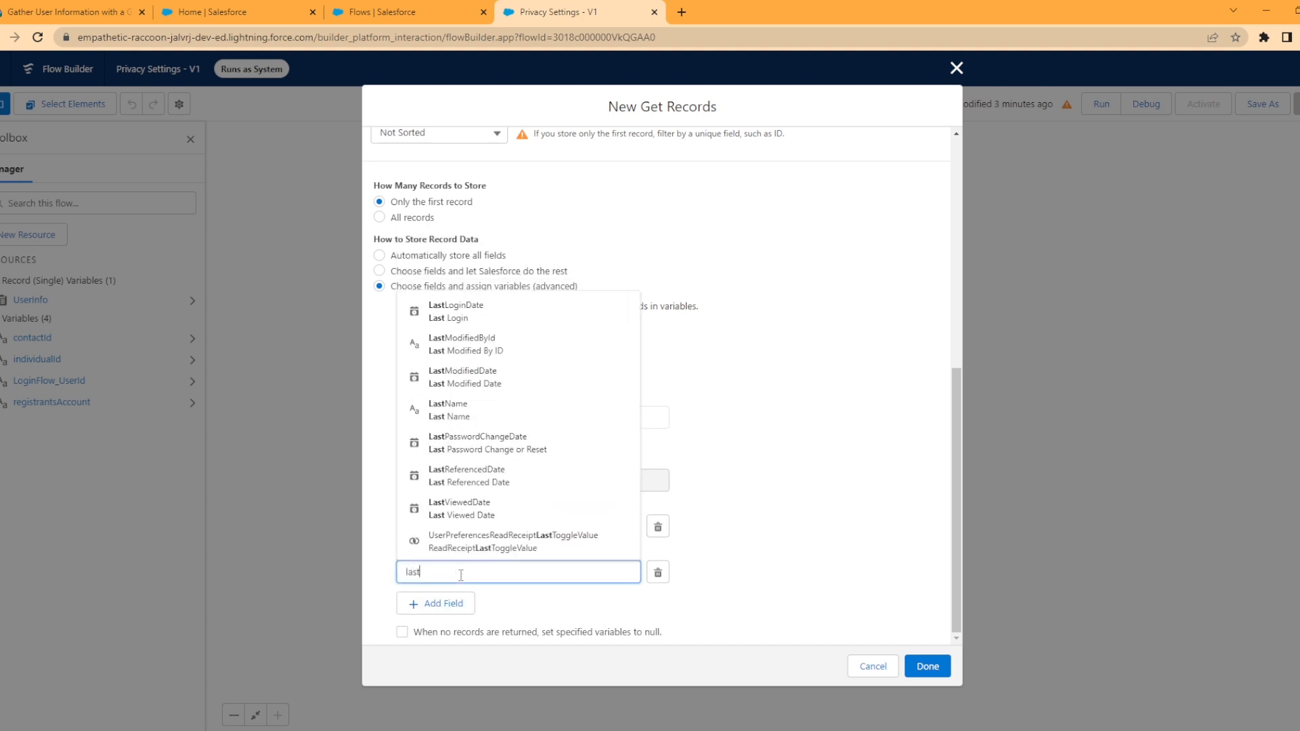
left_click(461, 423)
- Add AccountId and ContactId to the stored User fields and finish the Get Records element
left_click(449, 603)
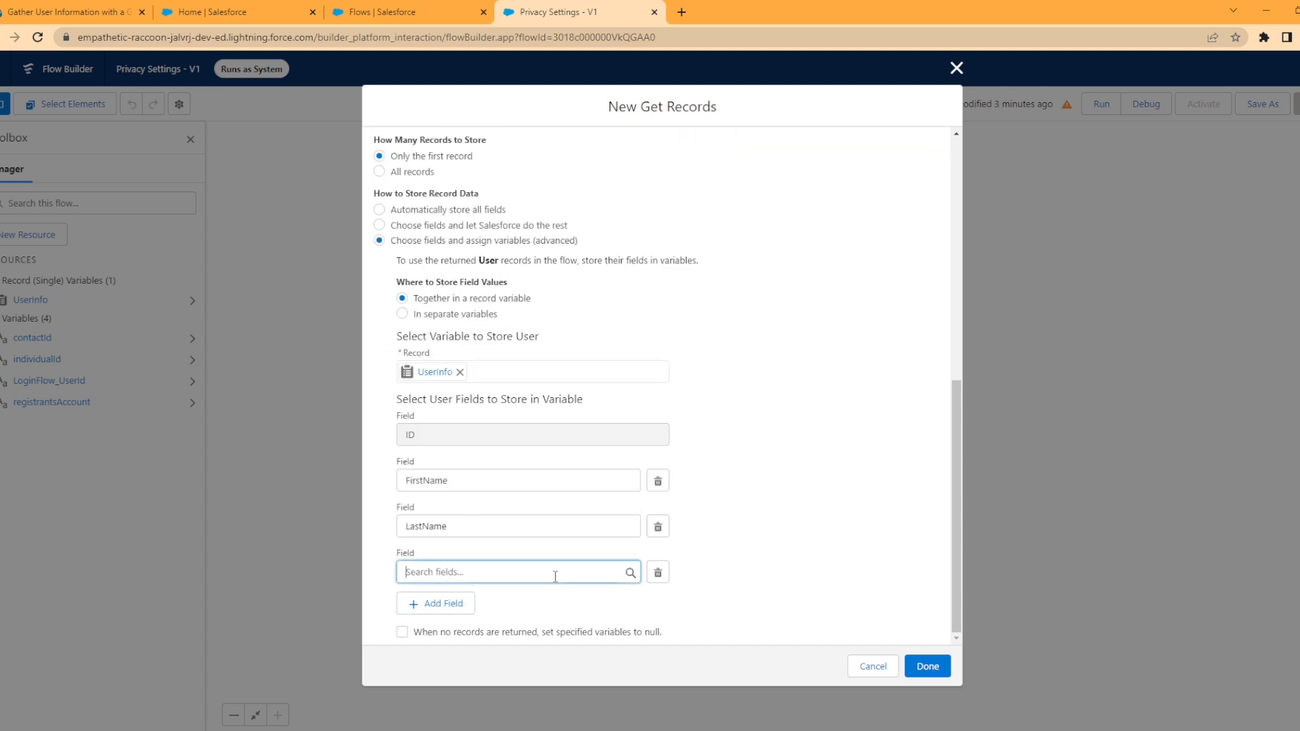
left_click(555, 574)
type("acc")
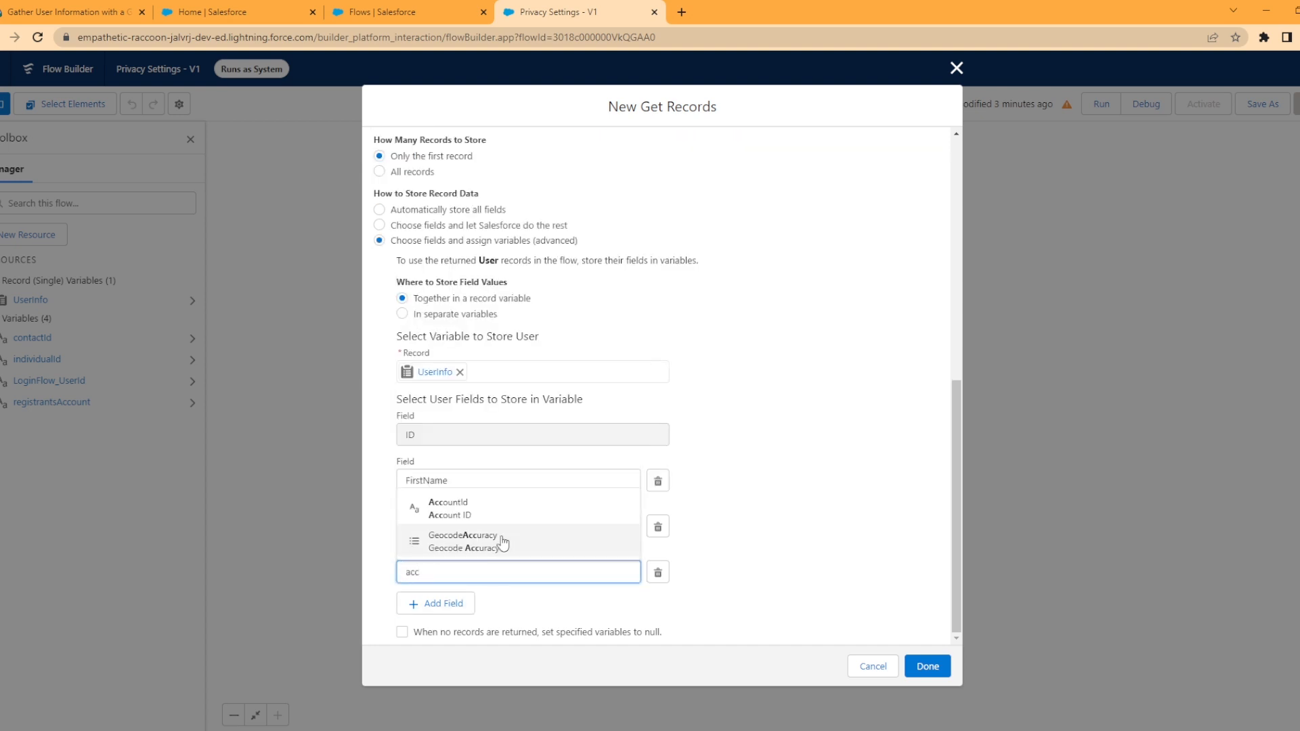
left_click(450, 509)
left_click(441, 609)
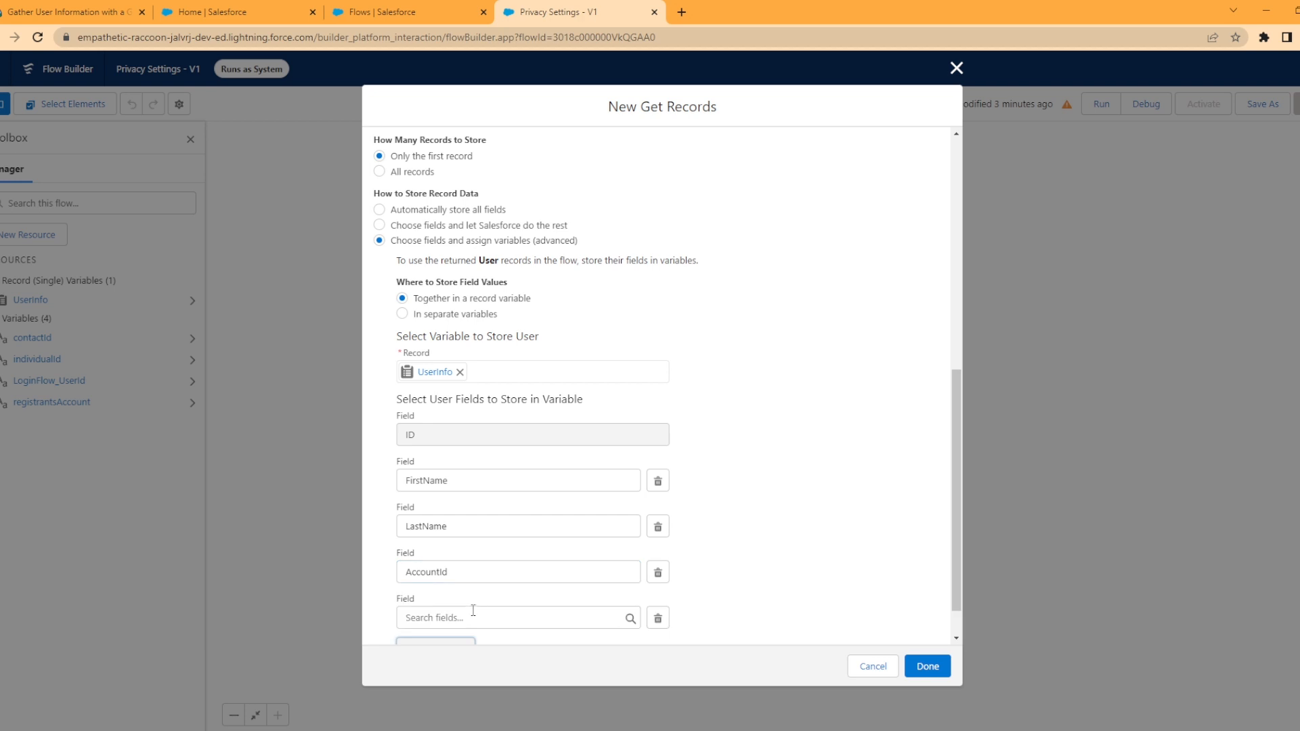
left_click(473, 616)
type("cont")
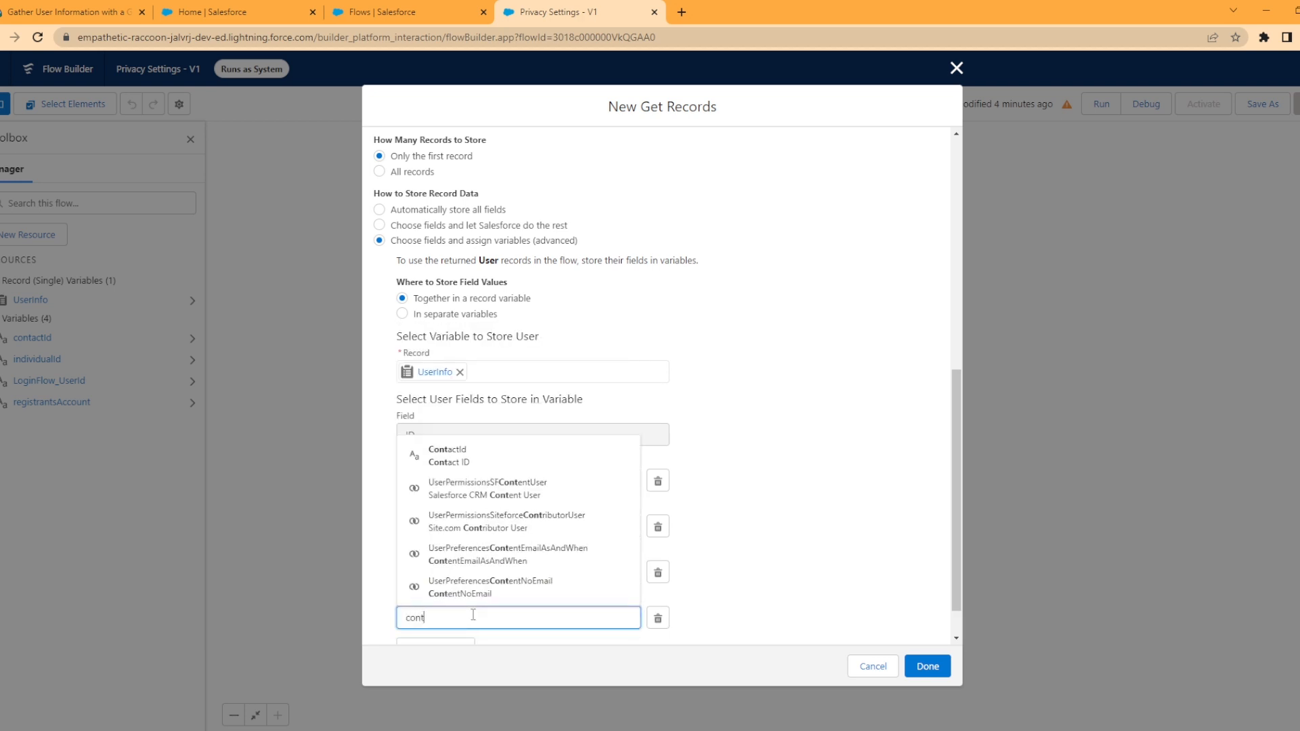
left_click(482, 461)
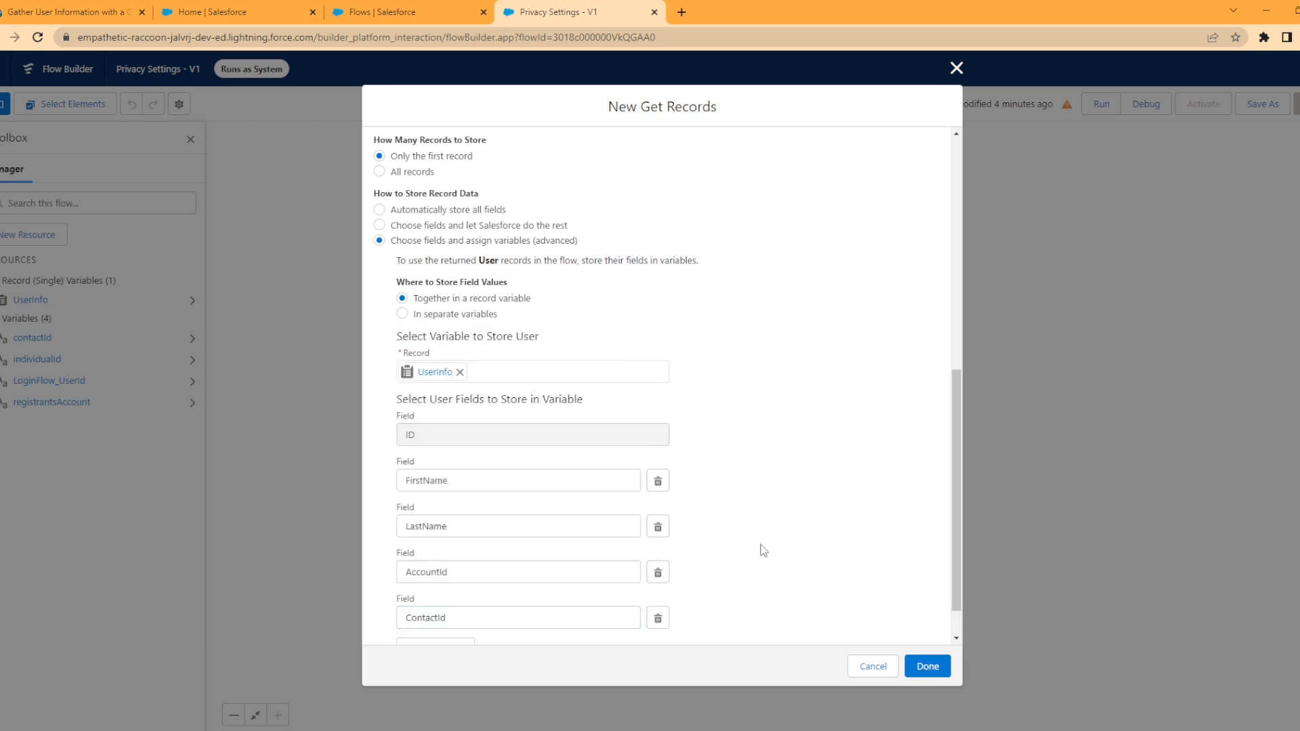
scroll(762, 549, "down", 1)
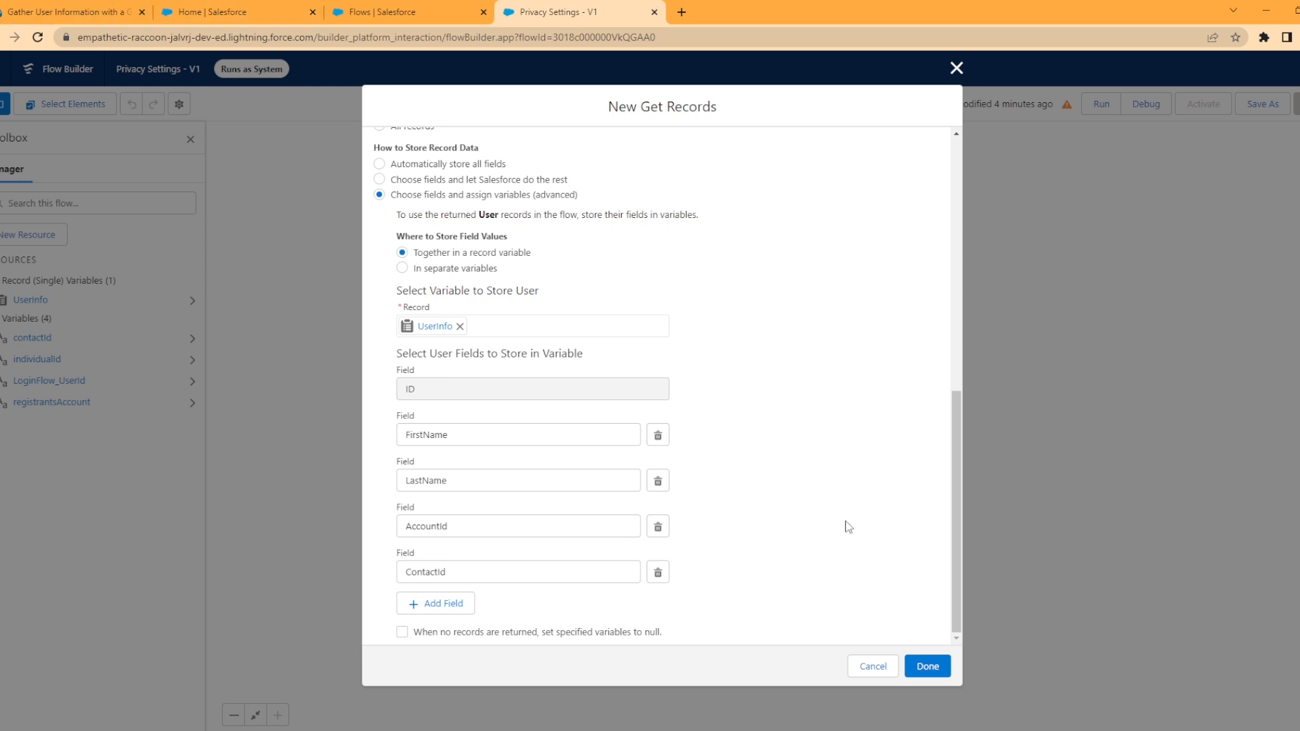
left_click(928, 666)
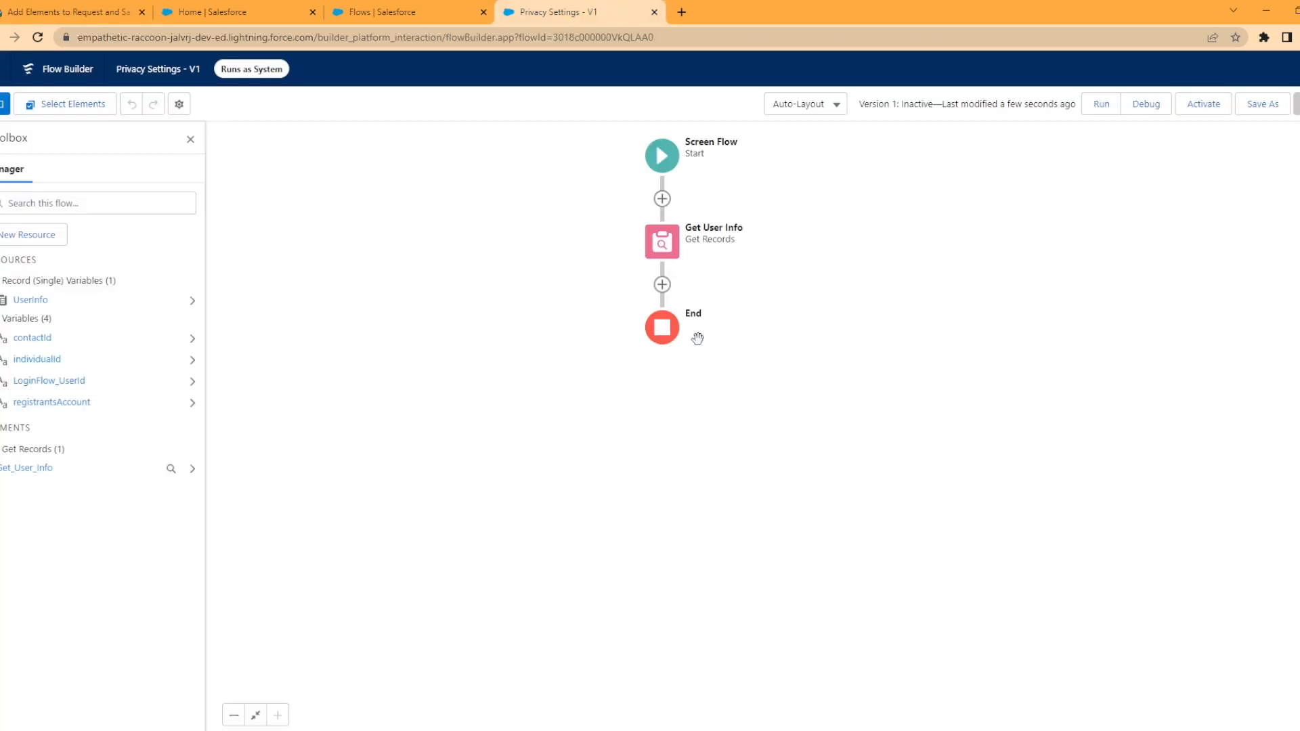
- Add a Screen element after Get User Info and label it Communication Preferences
left_click(662, 286)
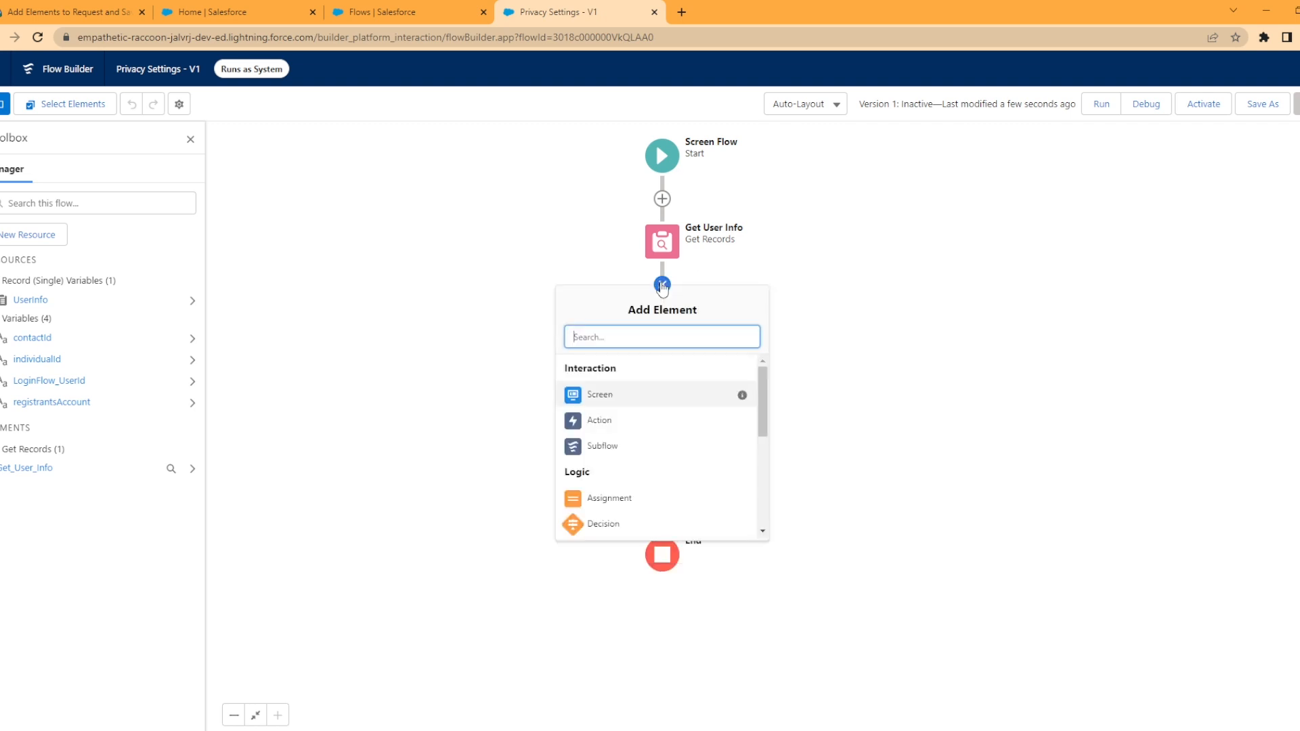
left_click(606, 397)
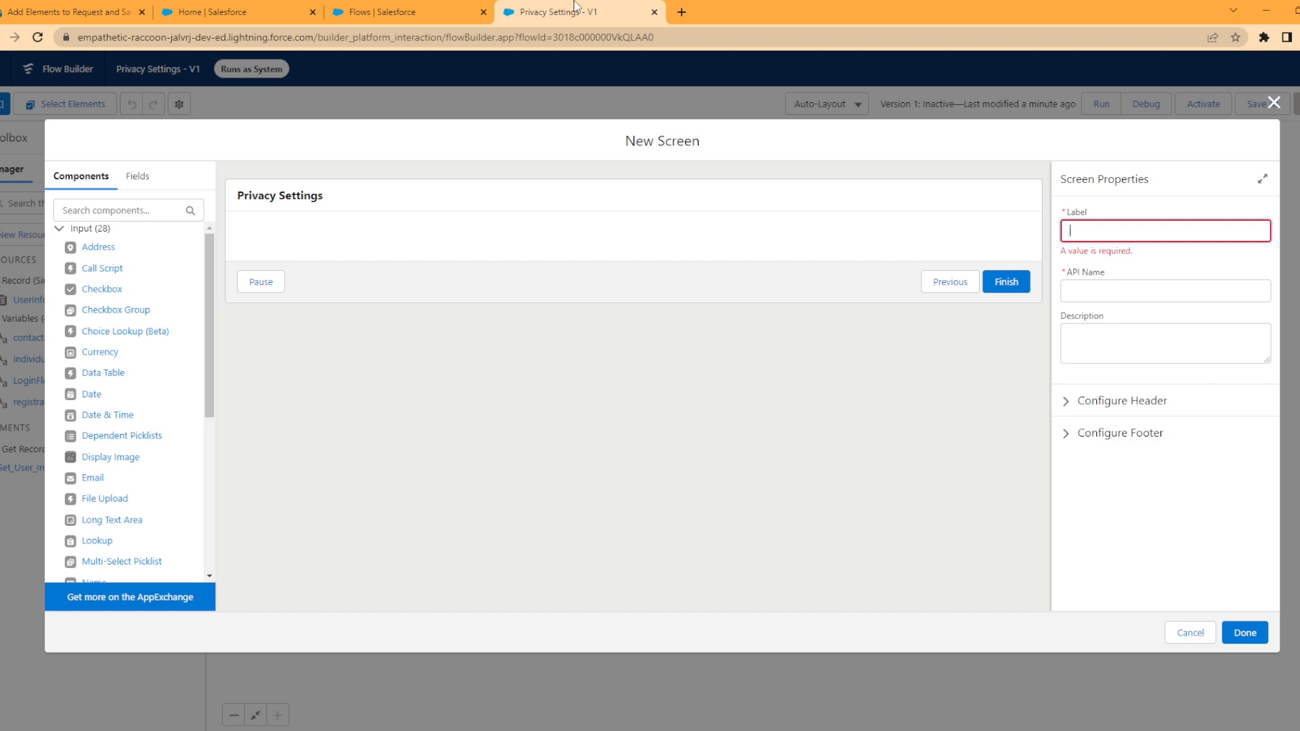
type("Communication Preferences")
left_click(1181, 261)
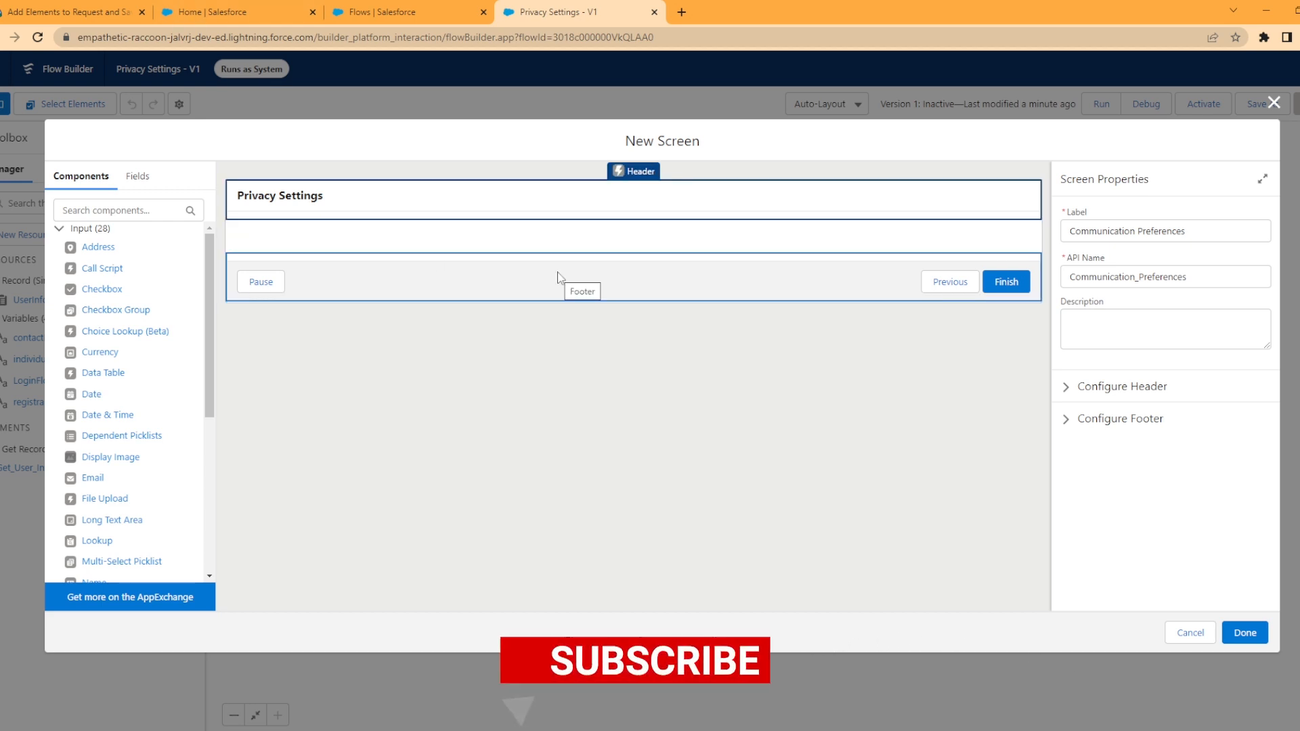
- Add a Display Text component to the screen with the API name privacyPrompt
left_click(154, 203)
type("dis")
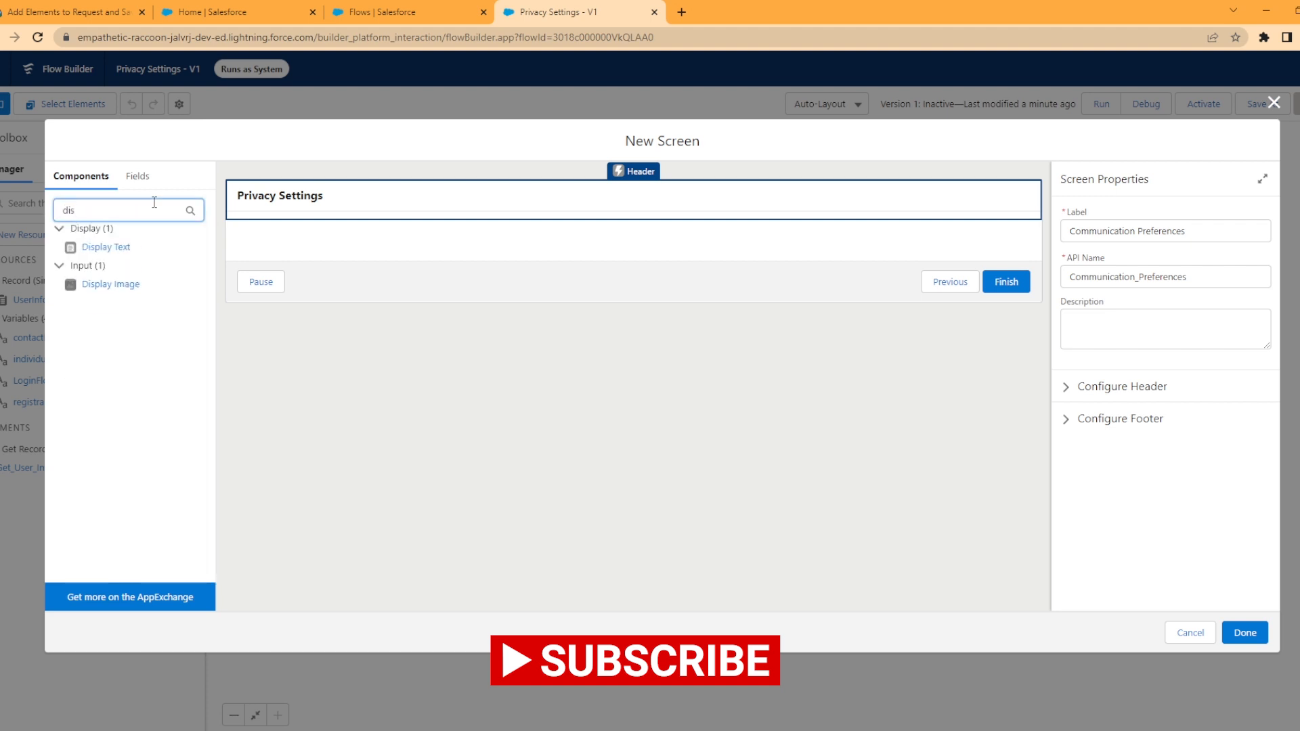
left_click(93, 247)
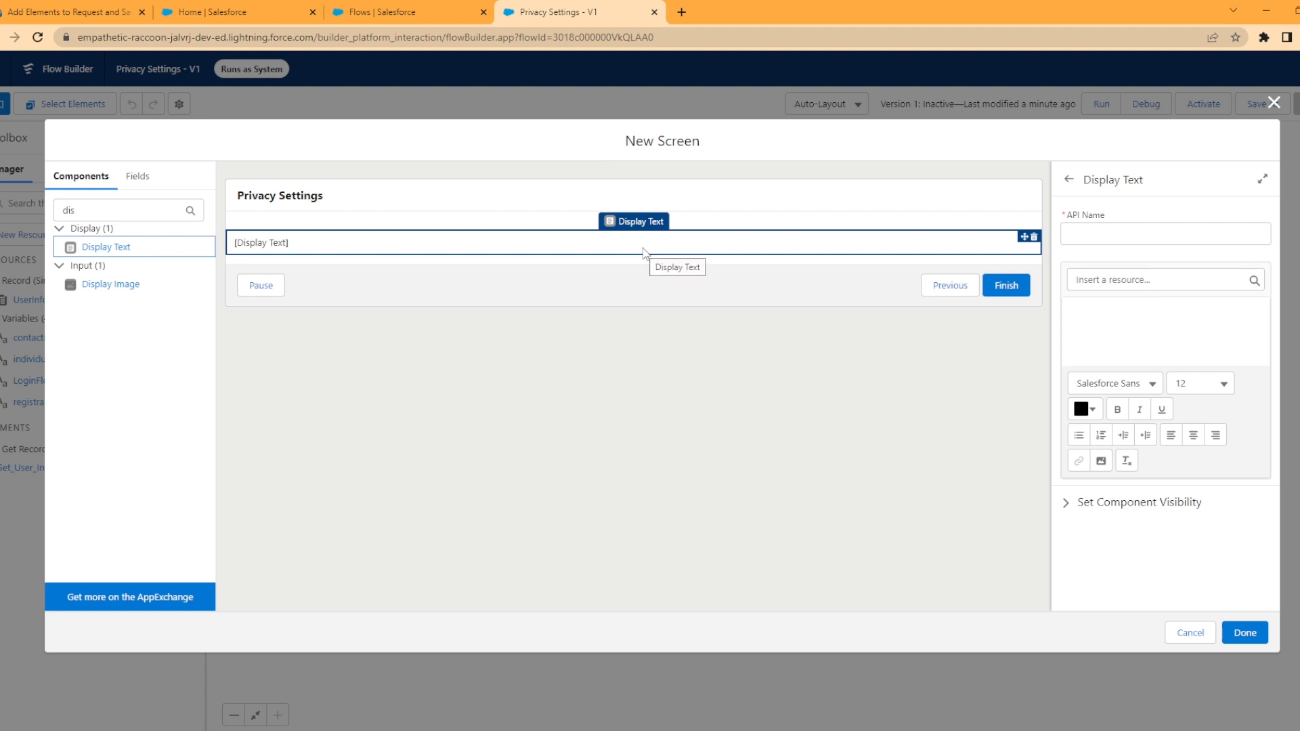
left_click(1097, 233)
type("privacyPrompt")
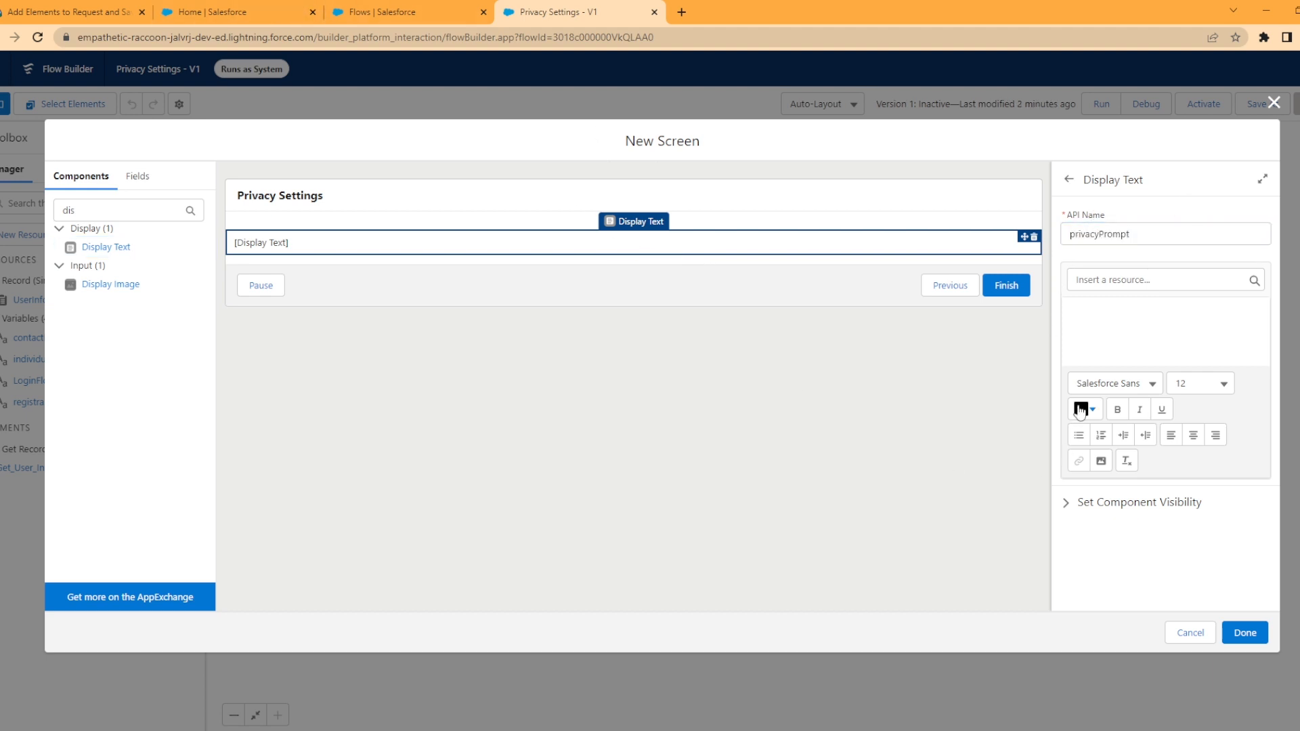
- Enter "We value your privacy! Let us know if you'd like us to contact you, know about your location, or track your portal usage to improve performance."
left_click(1092, 315)
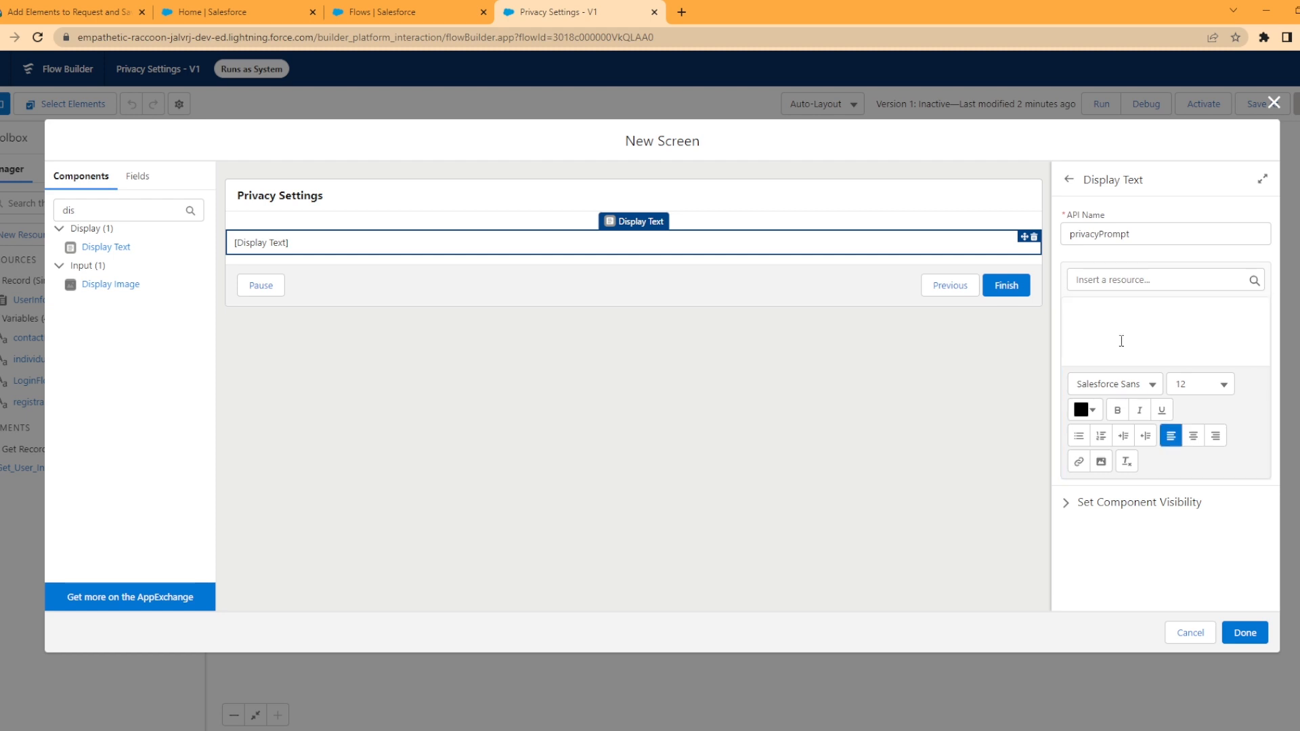
type("We value your privacy! Let us know if you’d like us to contact you, know about your location, or track your portal usage to improve performance.")
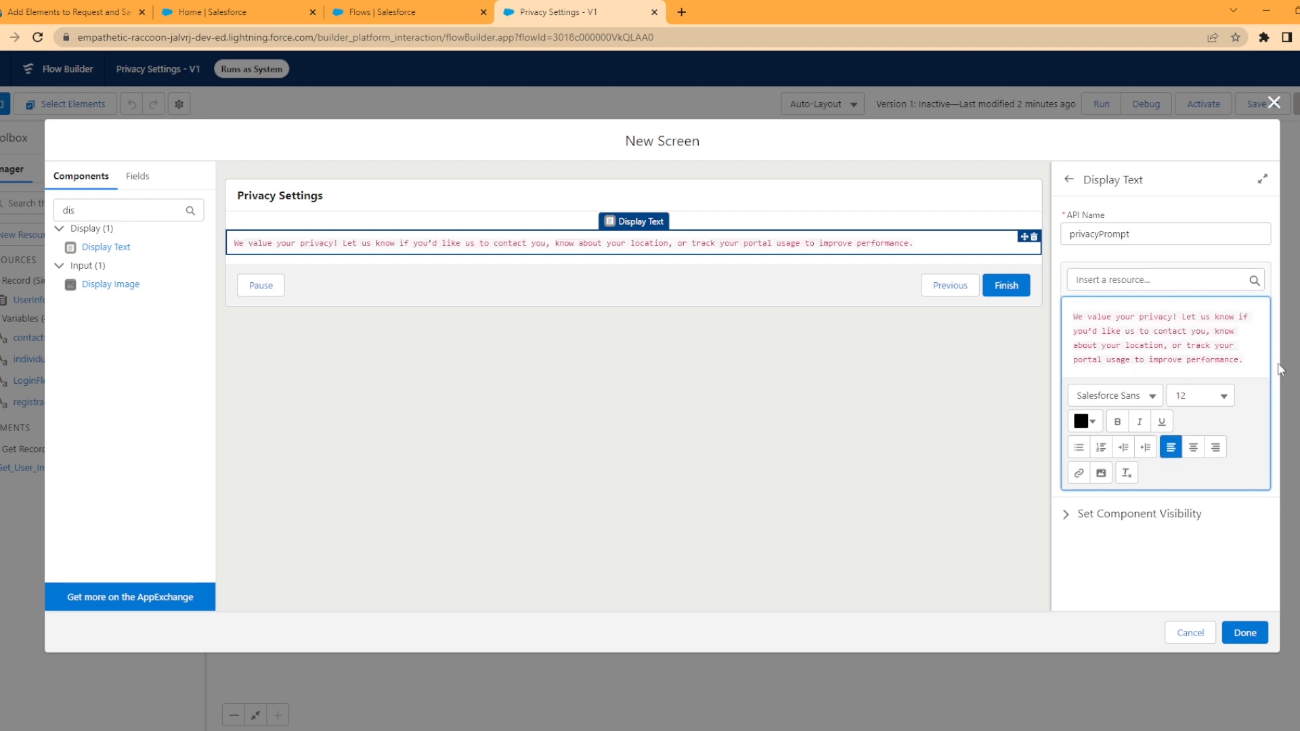
- Replace the formatted privacyPrompt message with the same wording pasted as plain text
left_click_drag(1258, 356, 1054, 318)
key("ctrl+c")
key("BackSpace")
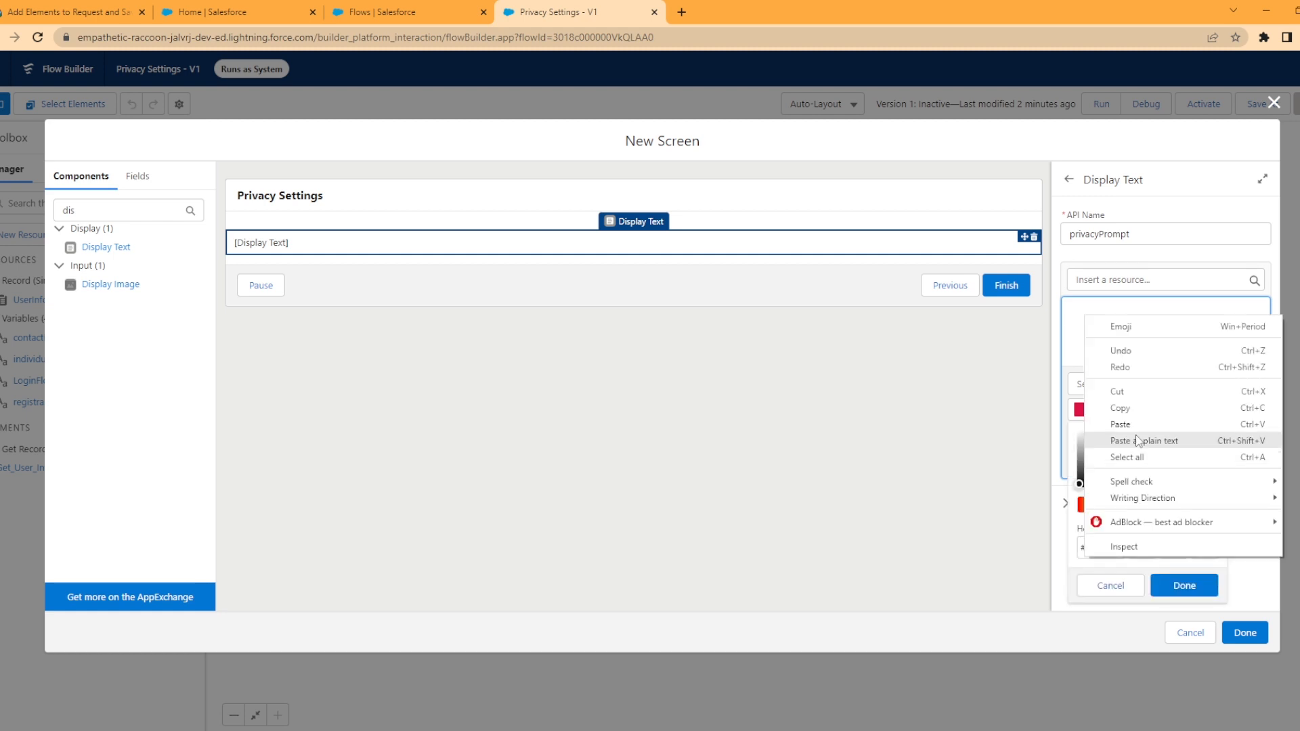
left_click(1137, 443)
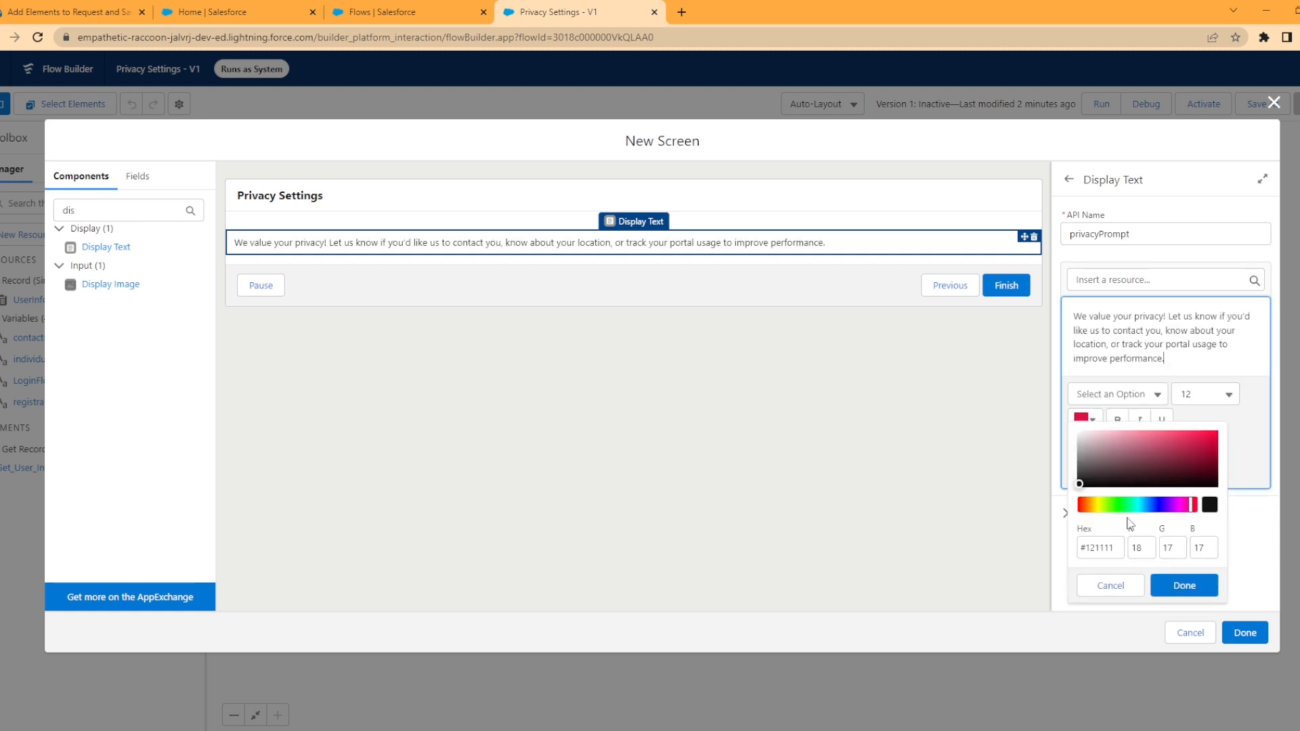
left_click(1075, 314)
left_click(1075, 312)
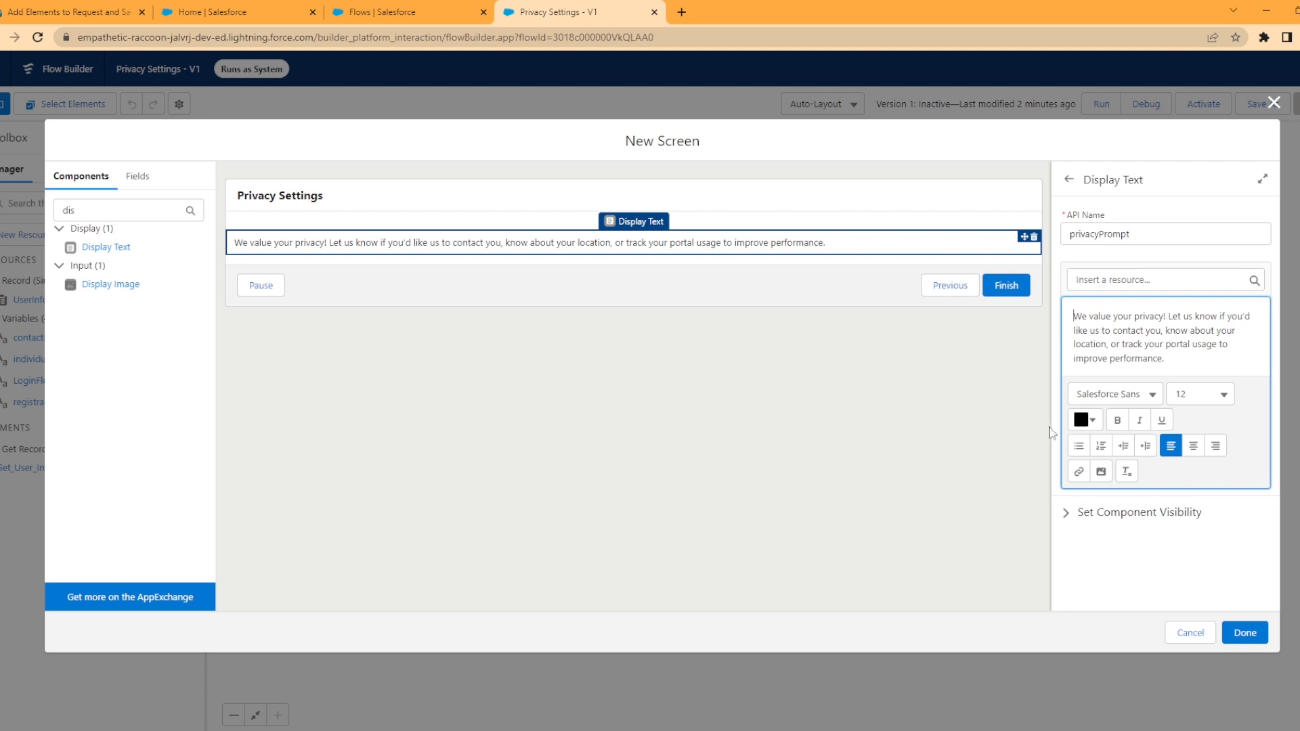
- Clear the component search and add three Checkbox components below the privacy message
left_click(109, 209)
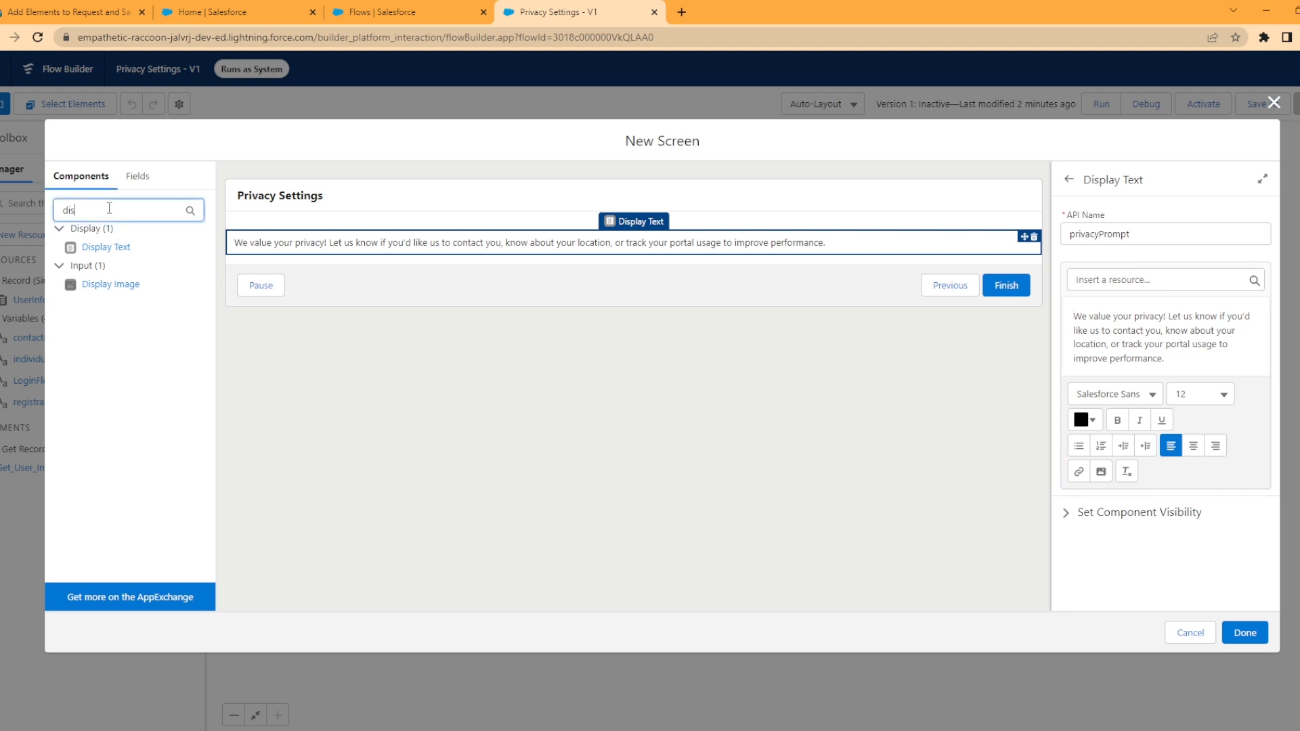
key("BackSpace")
key("BackSpace")
key("BackSpace")
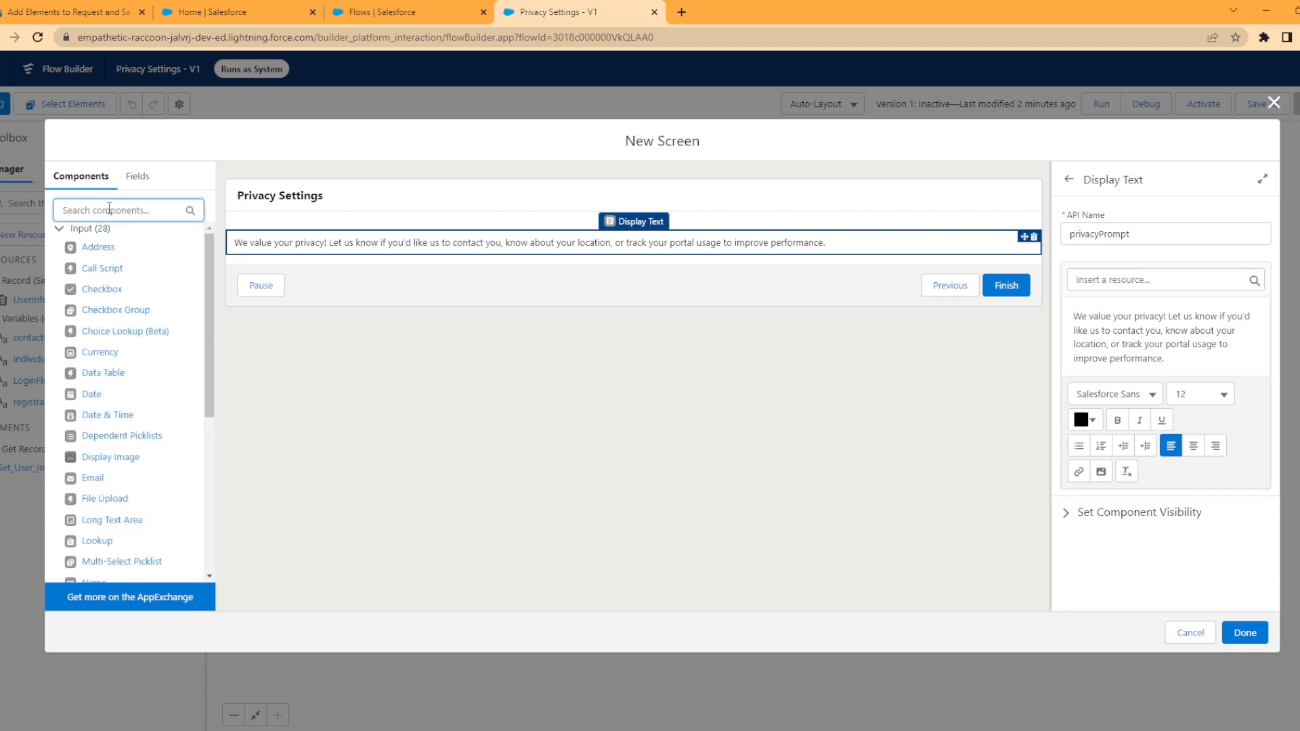
left_click(100, 290)
left_click(100, 290)
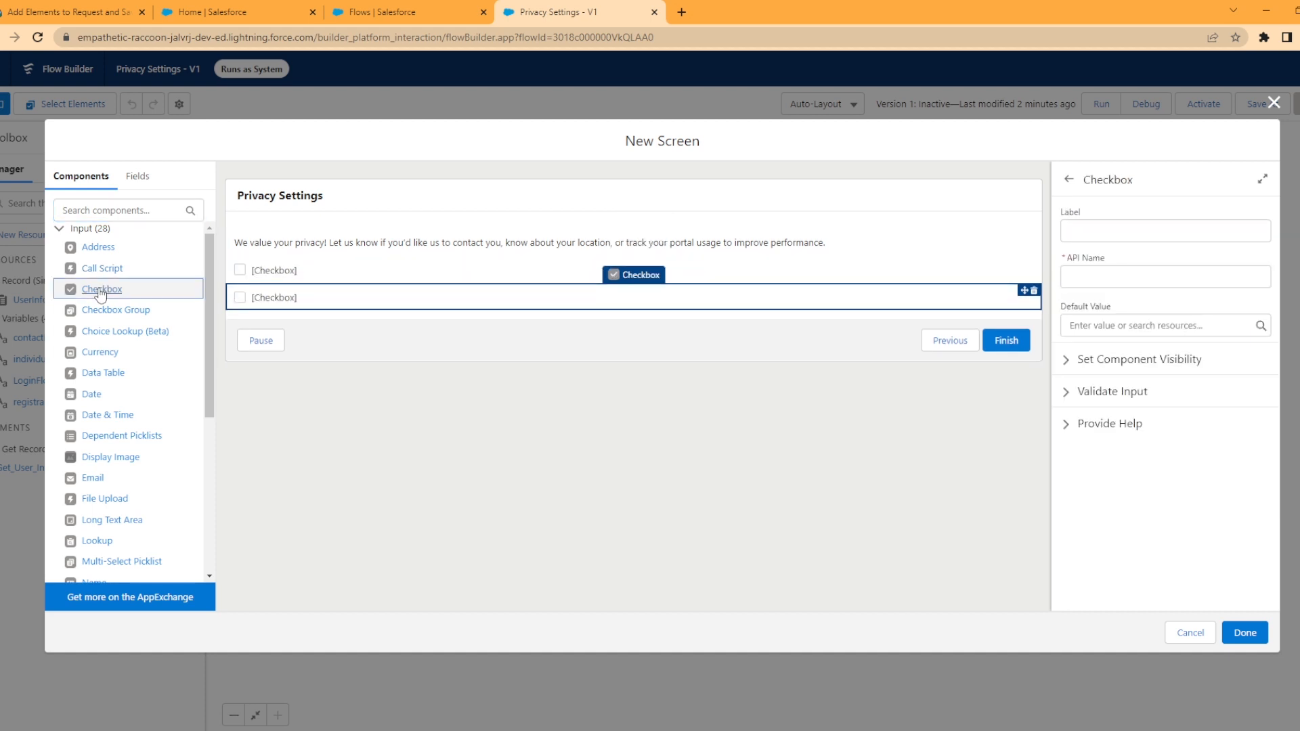
left_click(100, 290)
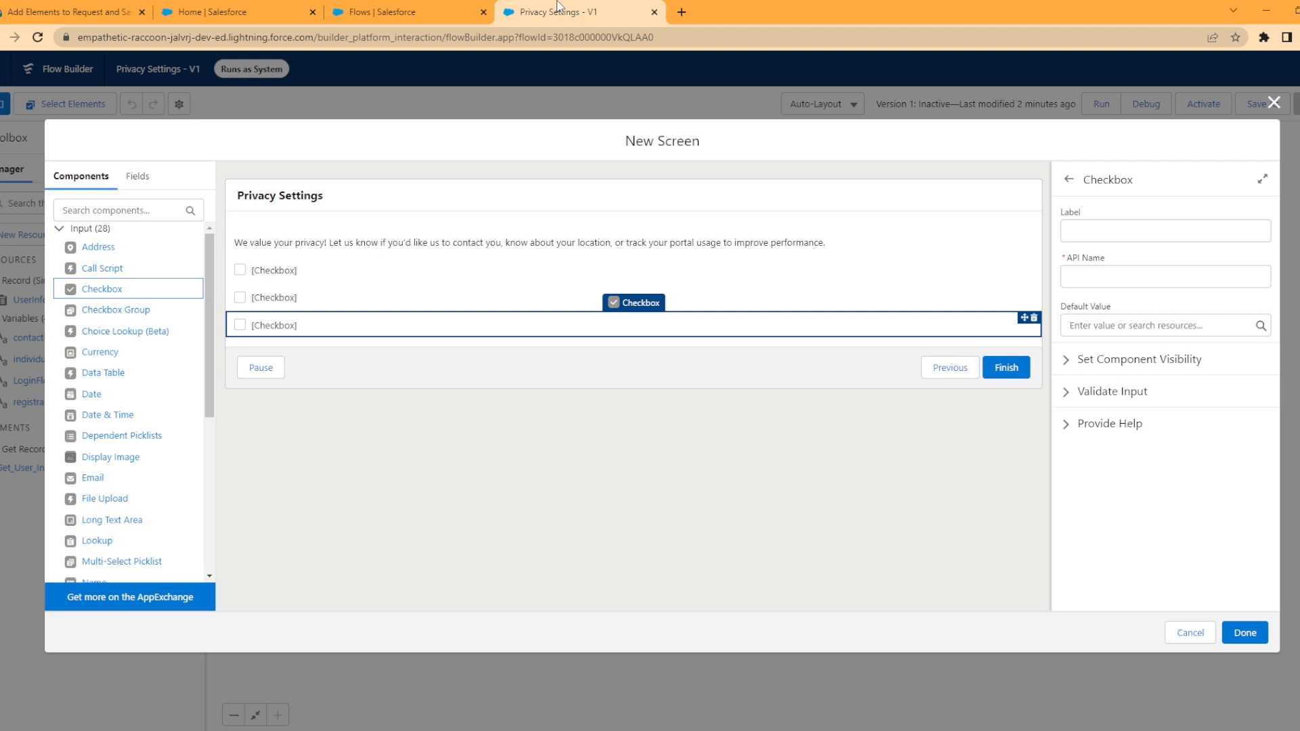
- Label the first checkbox "I don't want to be contacted"
left_click(357, 277)
left_click(1166, 233)
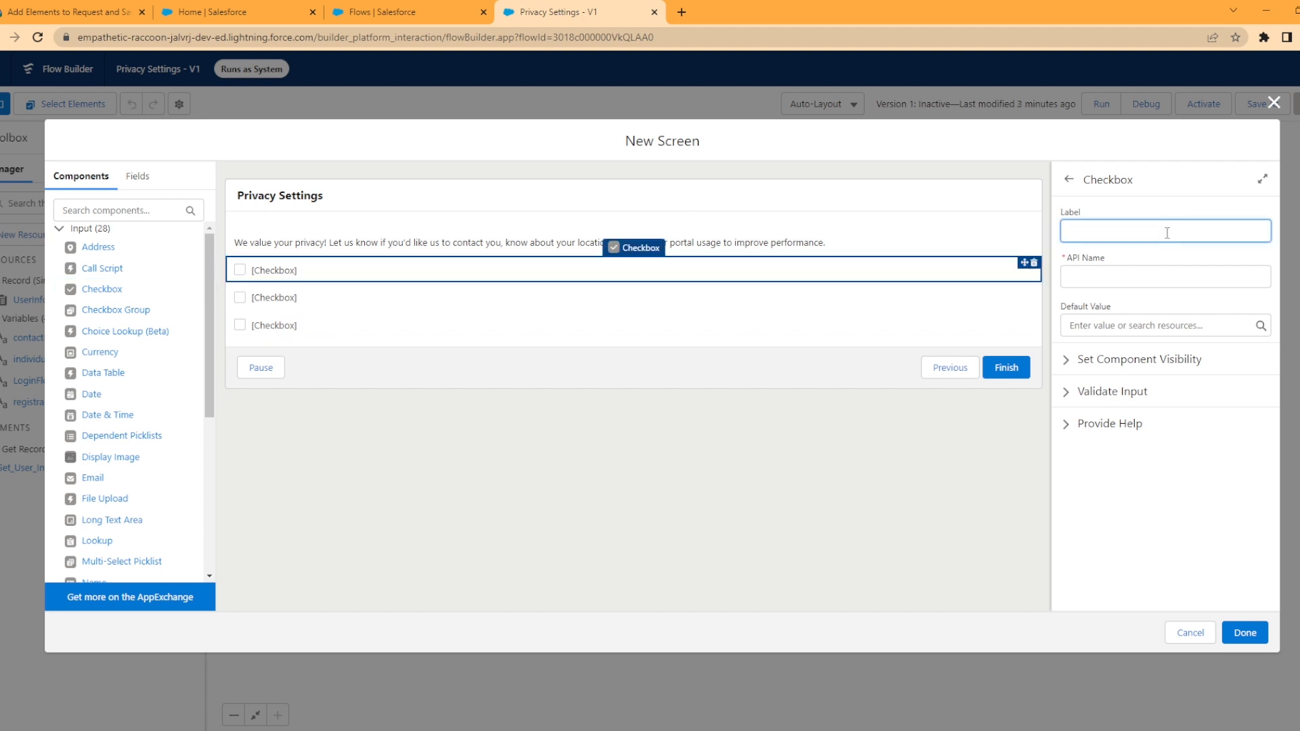
type("I don't want to be contacted")
left_click(1176, 204)
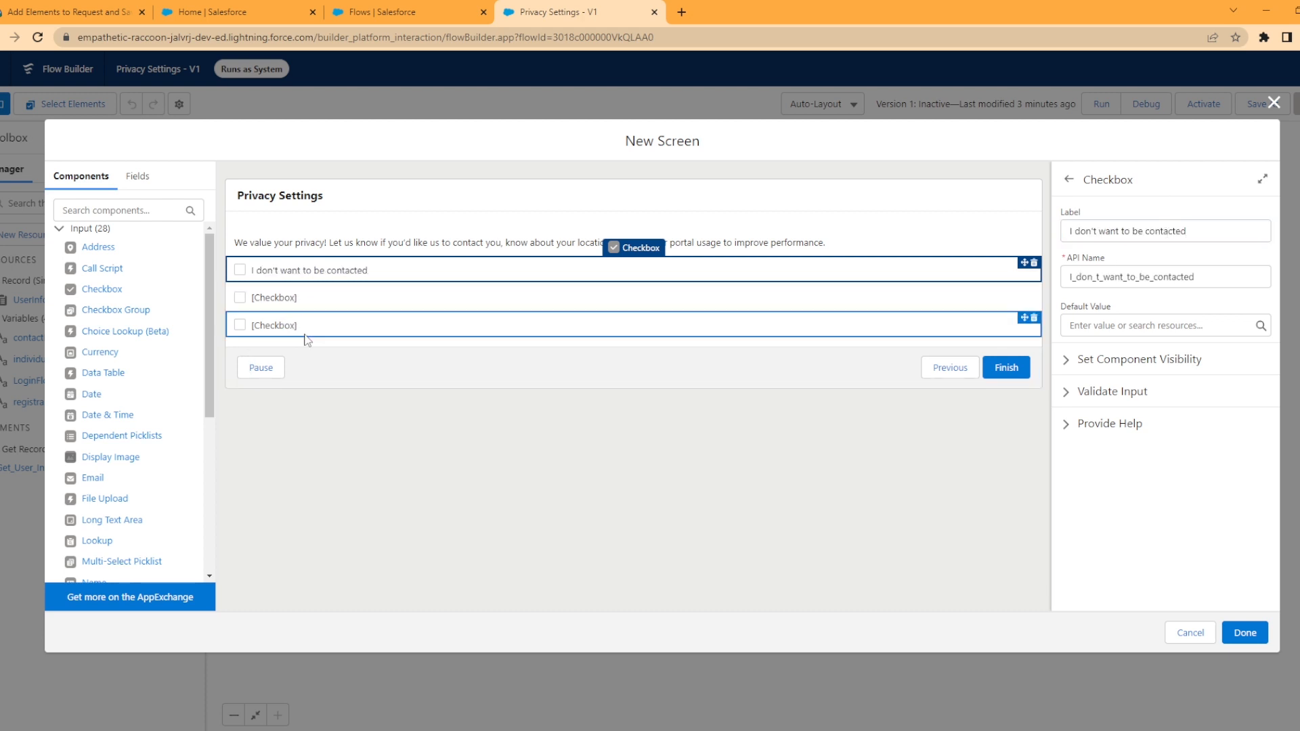
- Label the second checkbox "I don't want you to track my usage"
left_click(313, 298)
left_click(1076, 230)
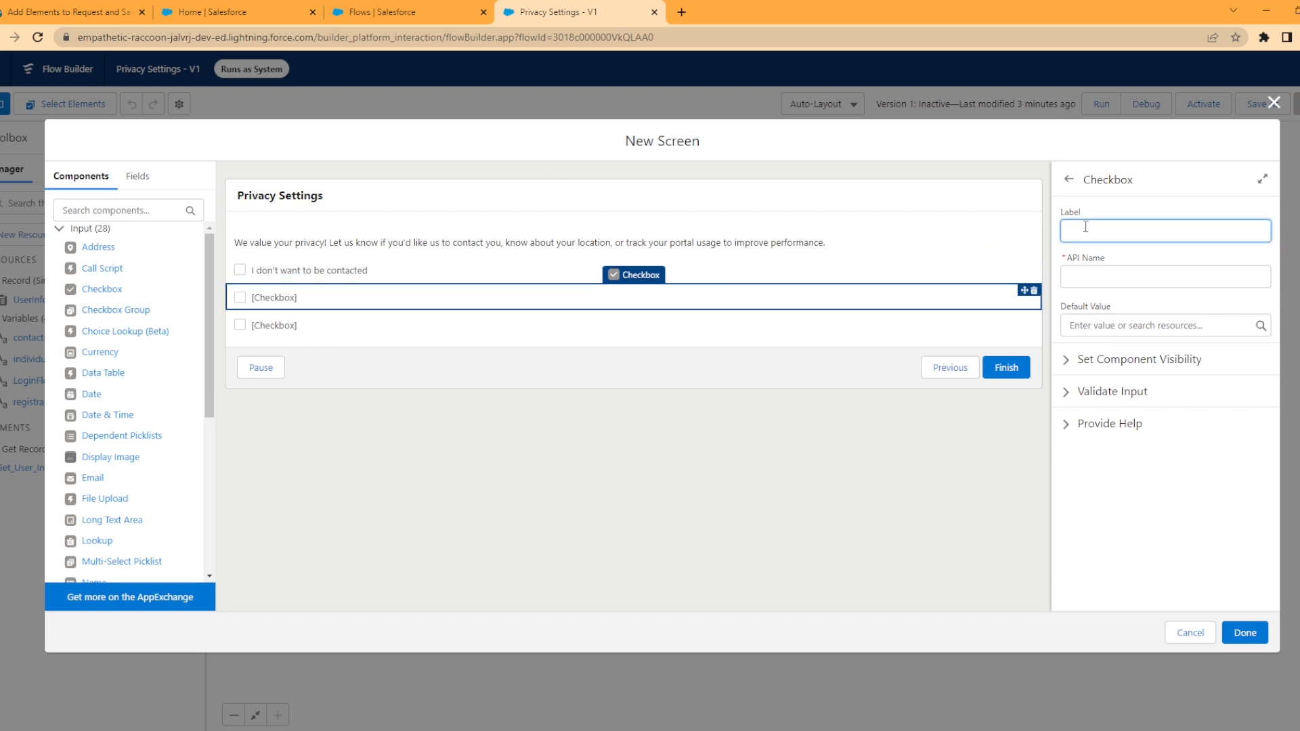
type("I don't want you to track my usage")
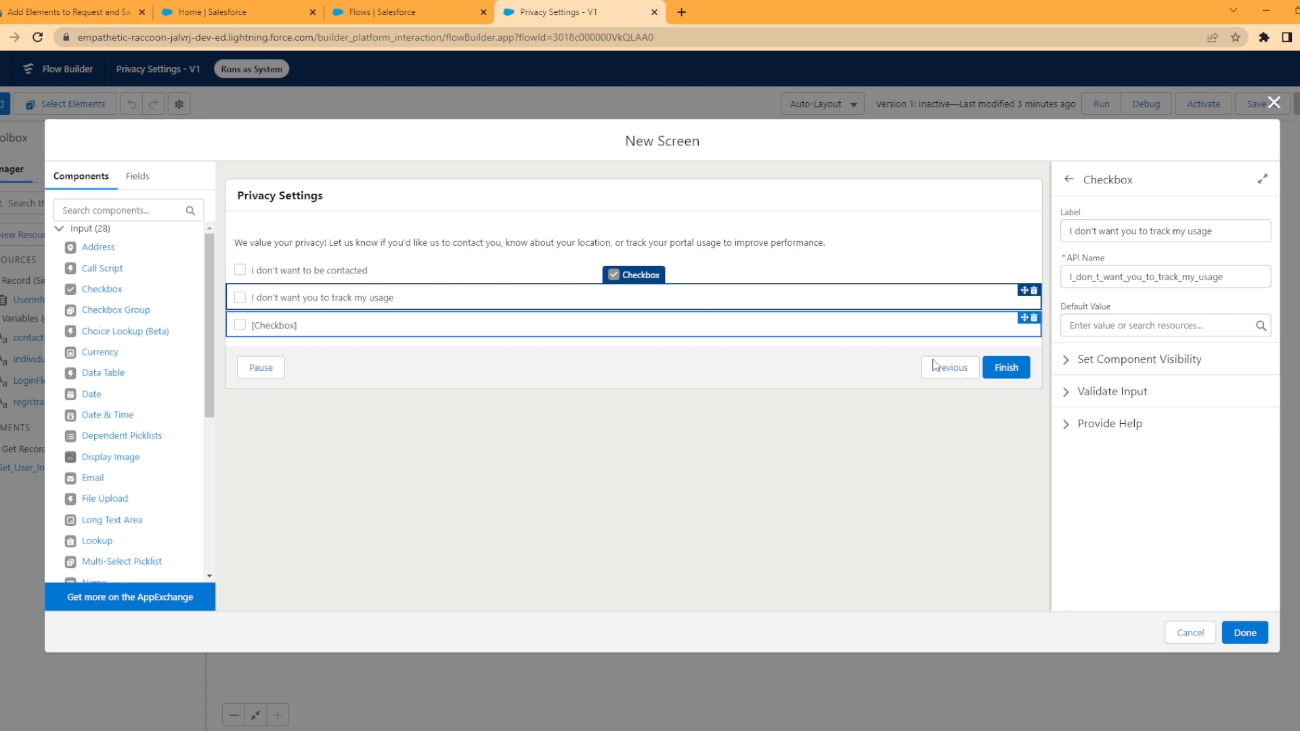
- Label the third checkbox "I don't want you to track my location" and finish the Communication Preferences screen
left_click(904, 331)
left_click(1175, 229)
type("I don't want you to track my location")
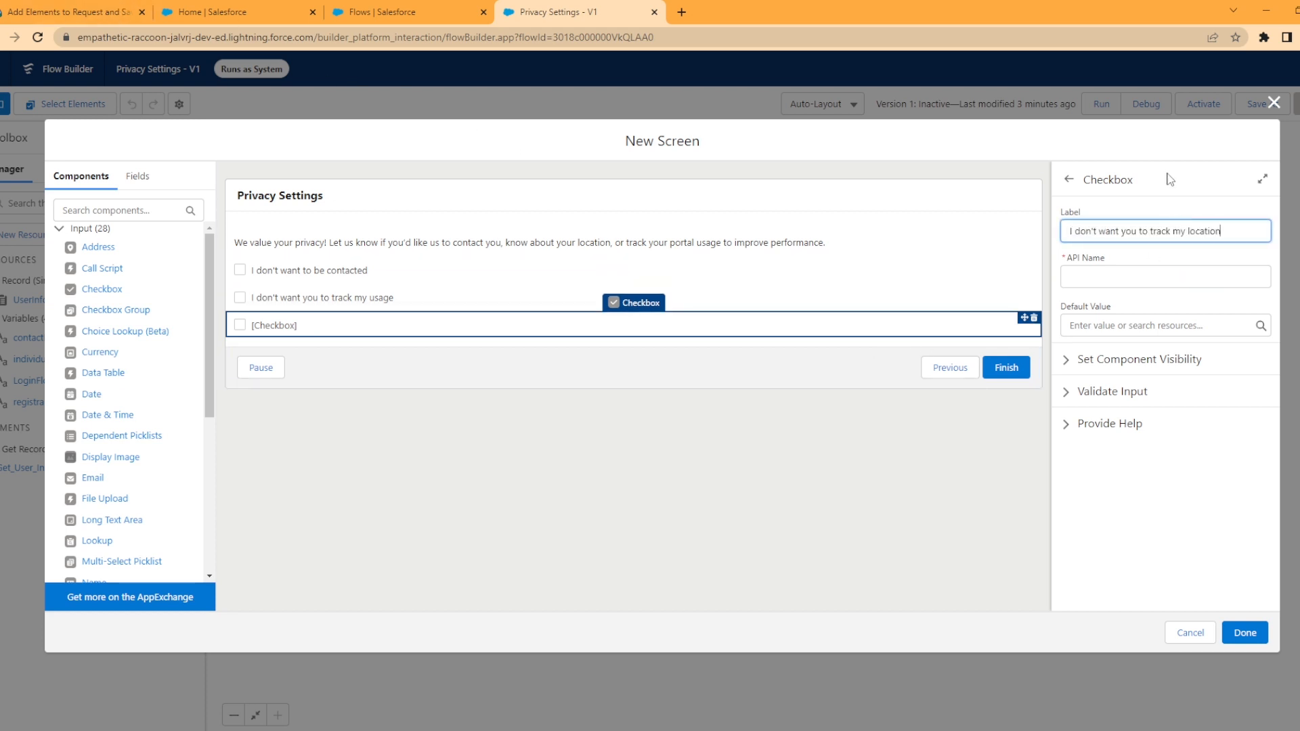
left_click(1171, 180)
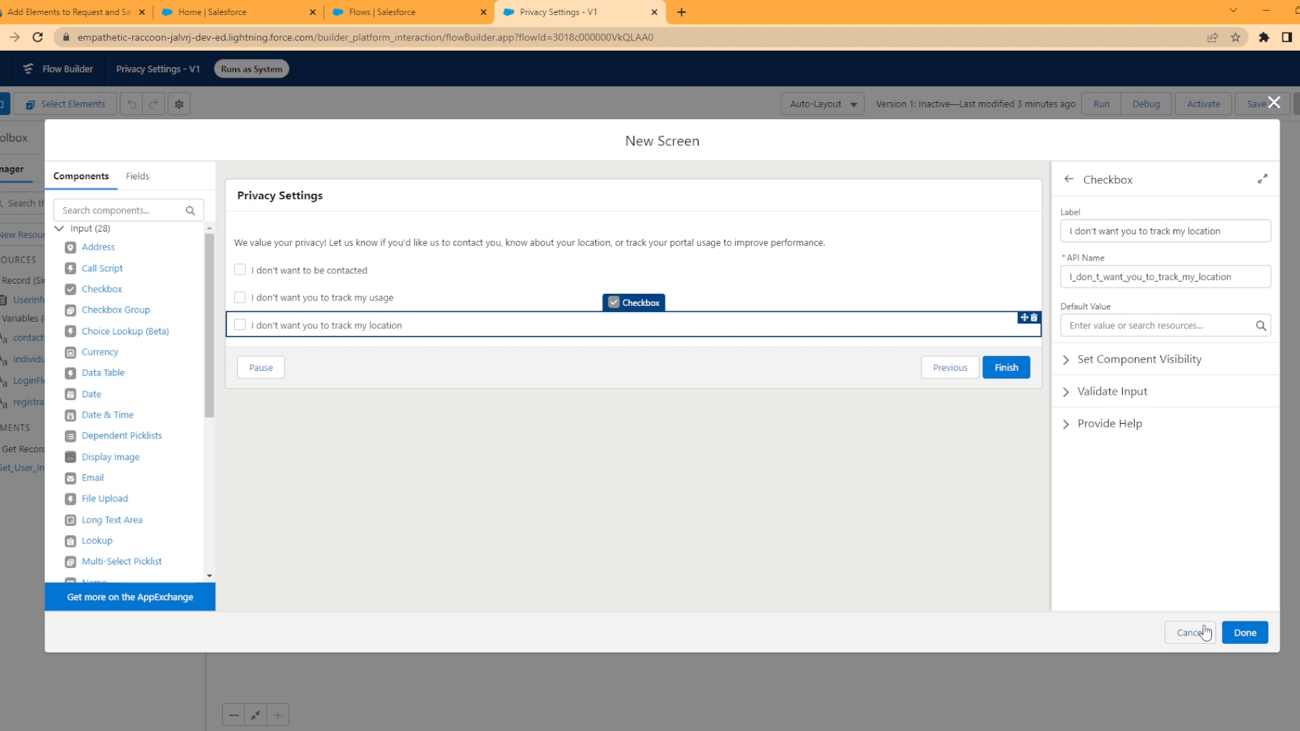
left_click(719, 378)
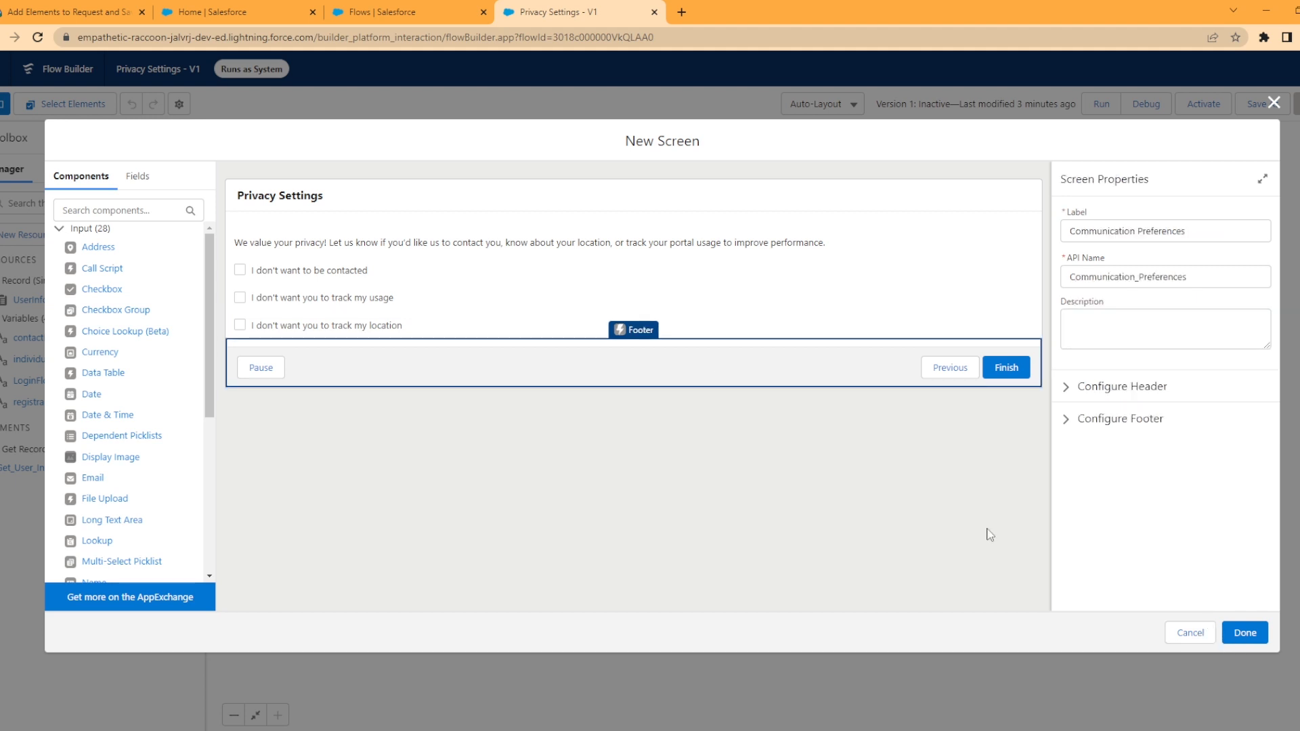
left_click(1243, 632)
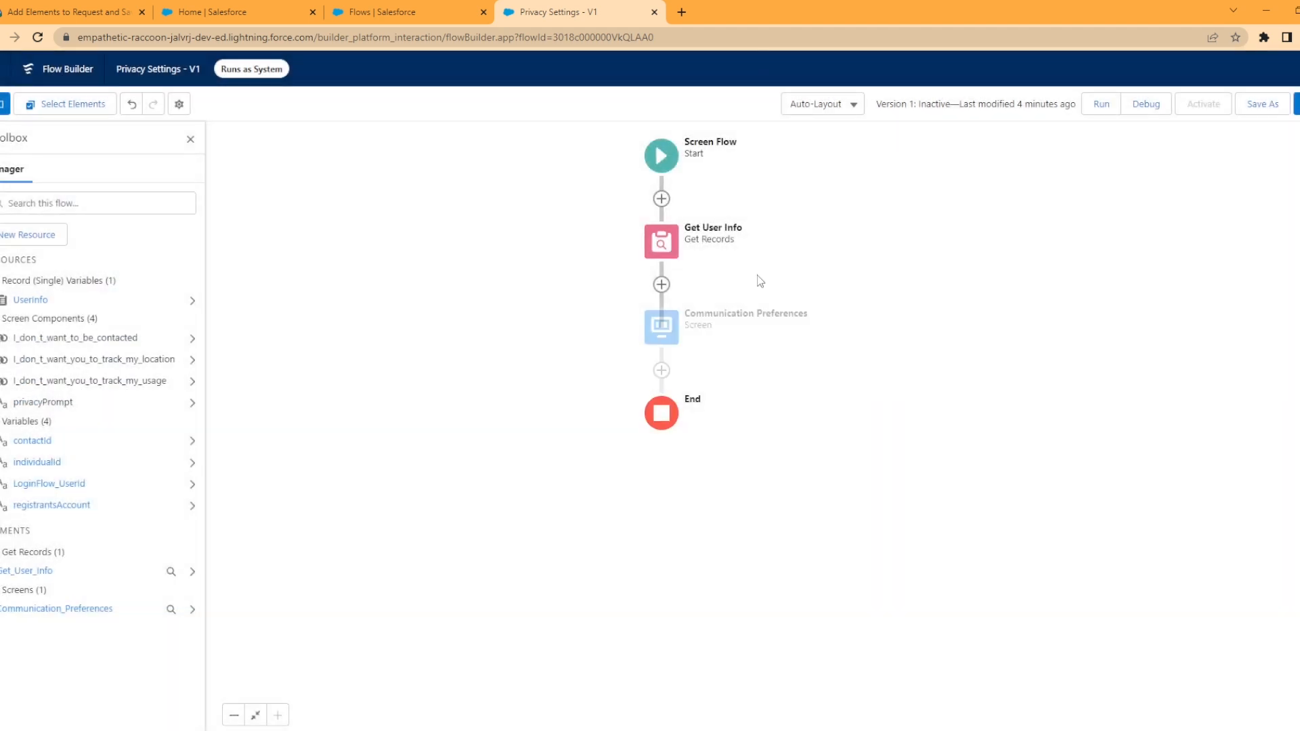
- Add a Create Records element after the Communication Preferences screen and label it "Create Individual"
left_click(661, 374)
scroll(664, 517, "down", 5)
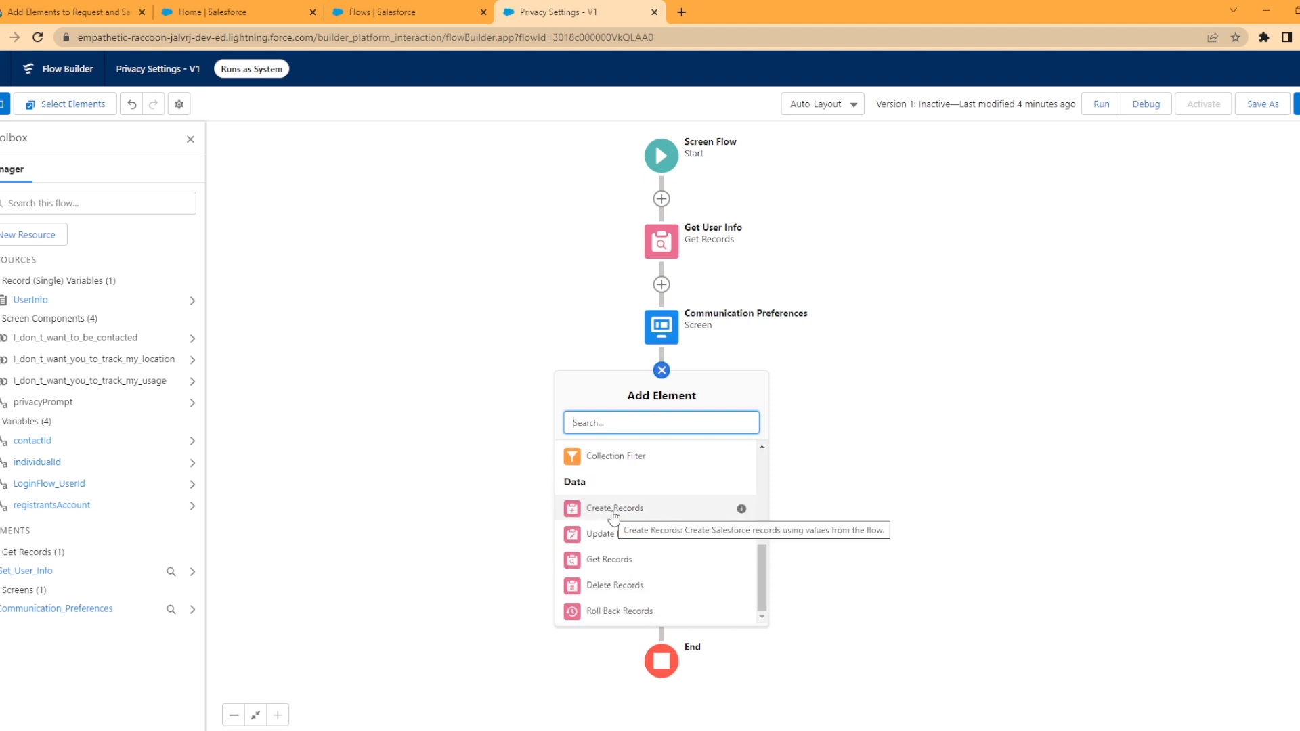
left_click(611, 513)
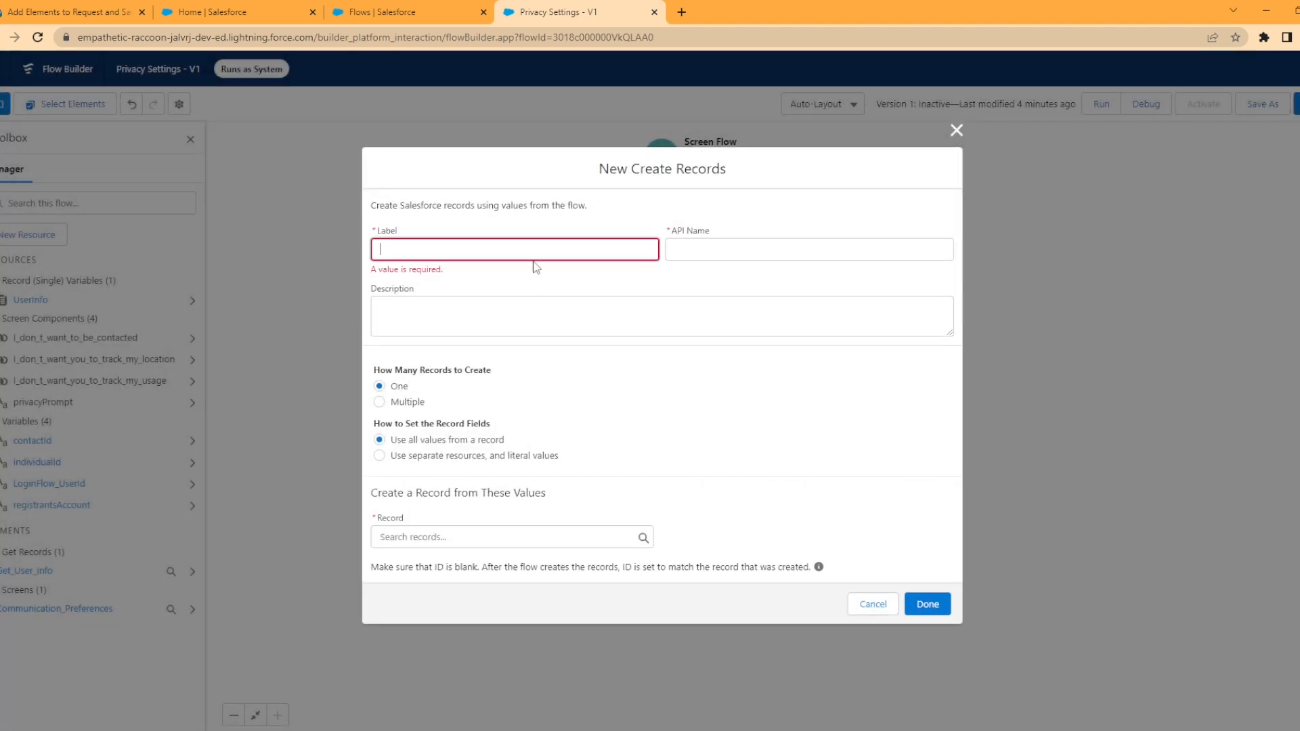
type("Create Individual")
left_click(627, 211)
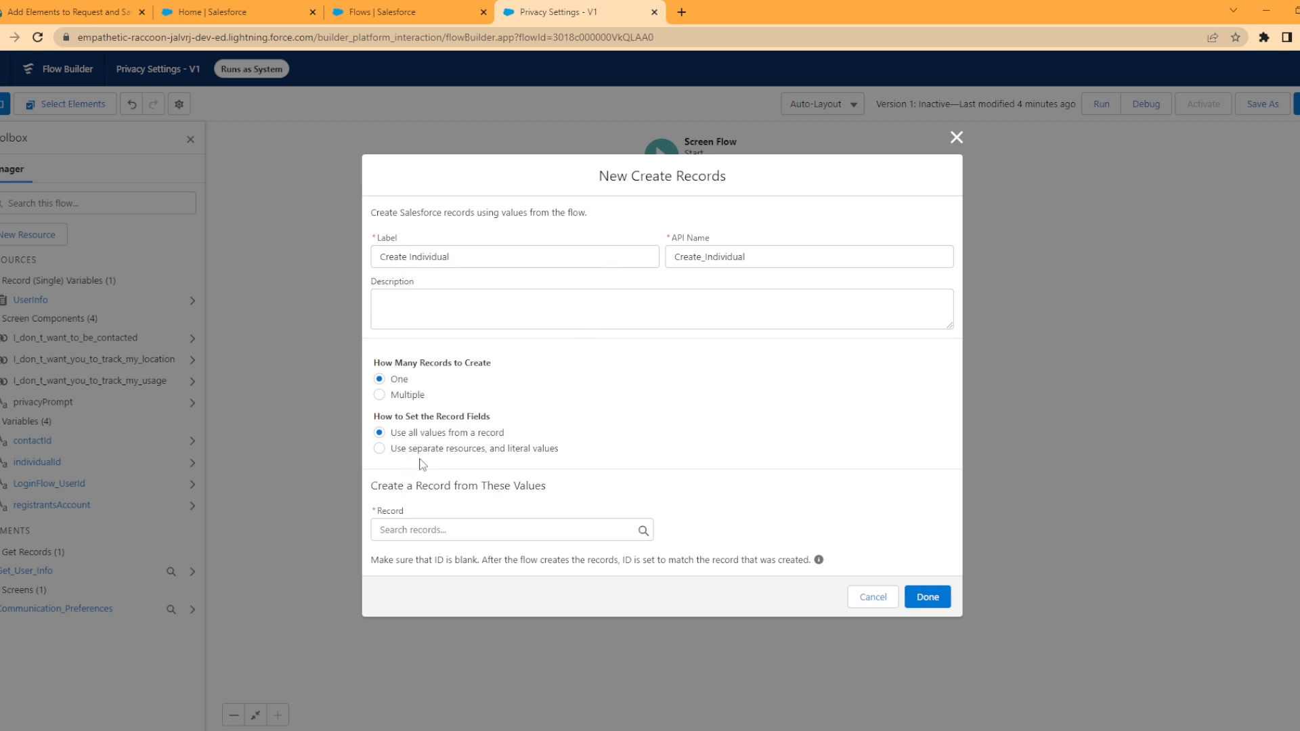
- Set the record fields to use separate resources and literal values, with Individual as the object
left_click(387, 449)
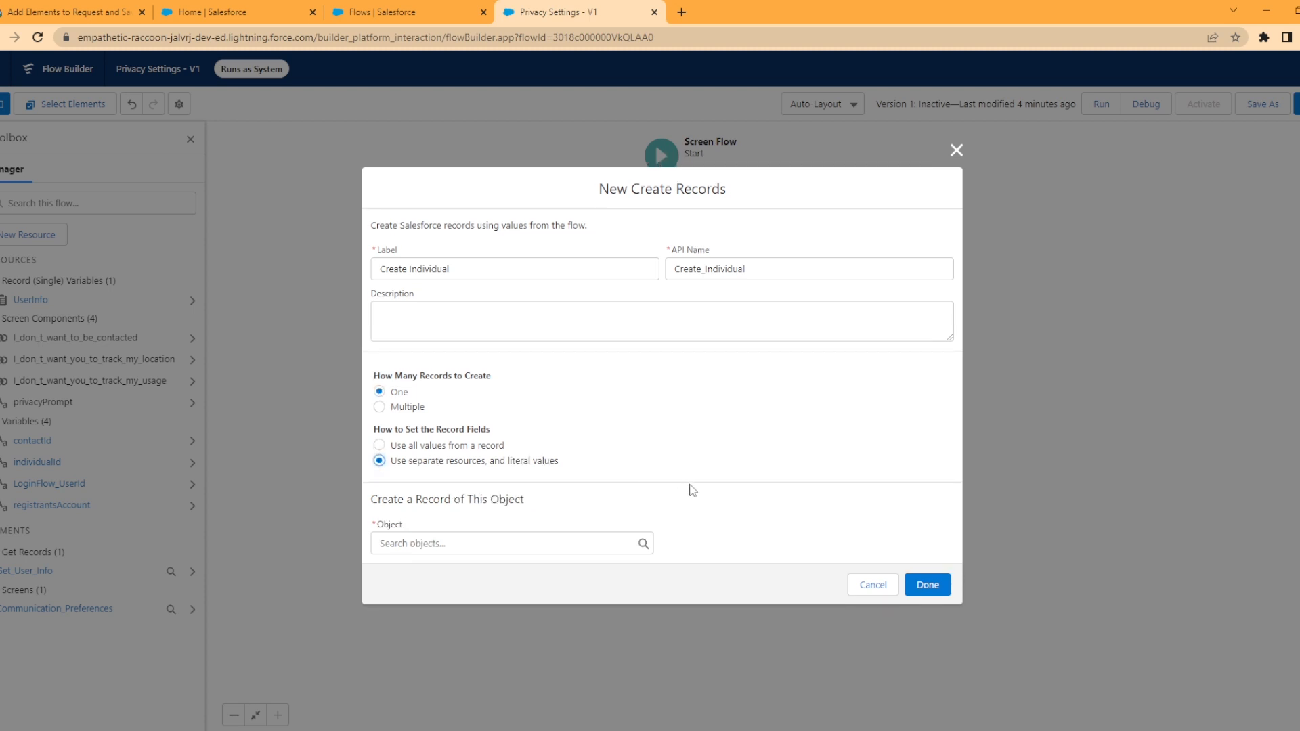
left_click(460, 531)
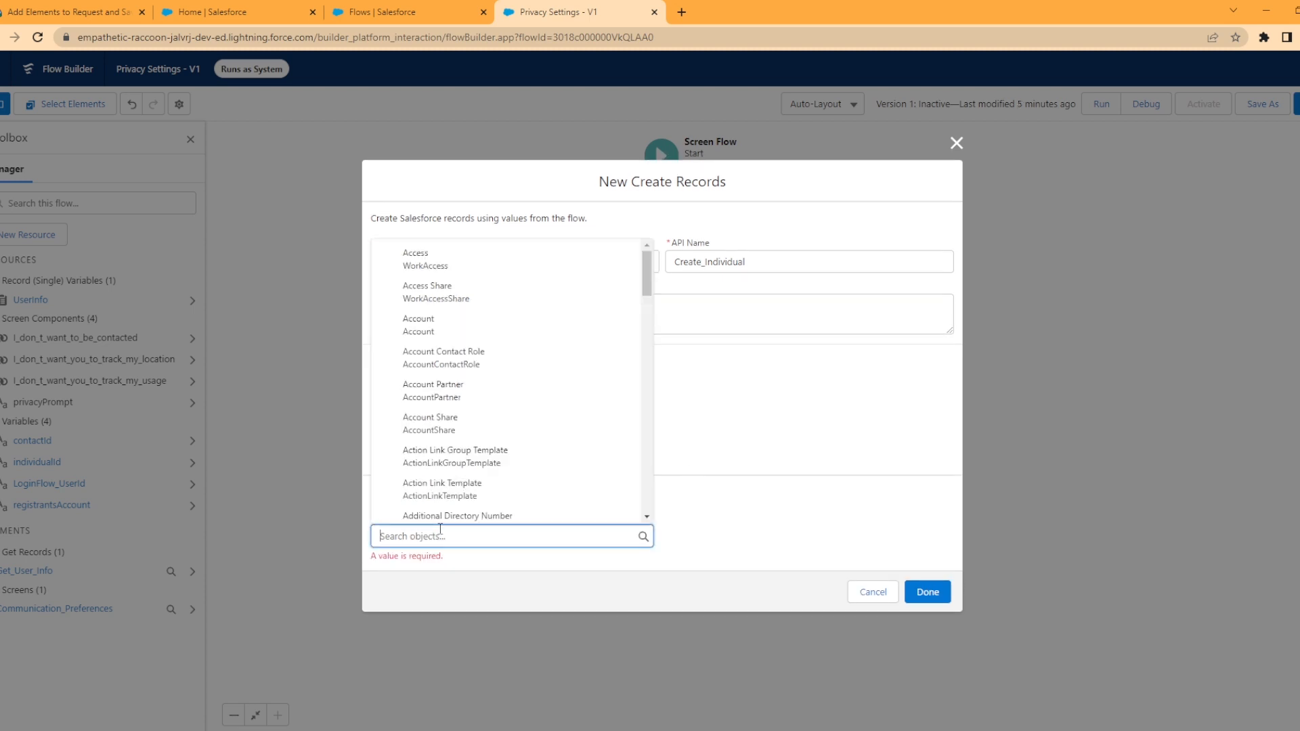
type("indi")
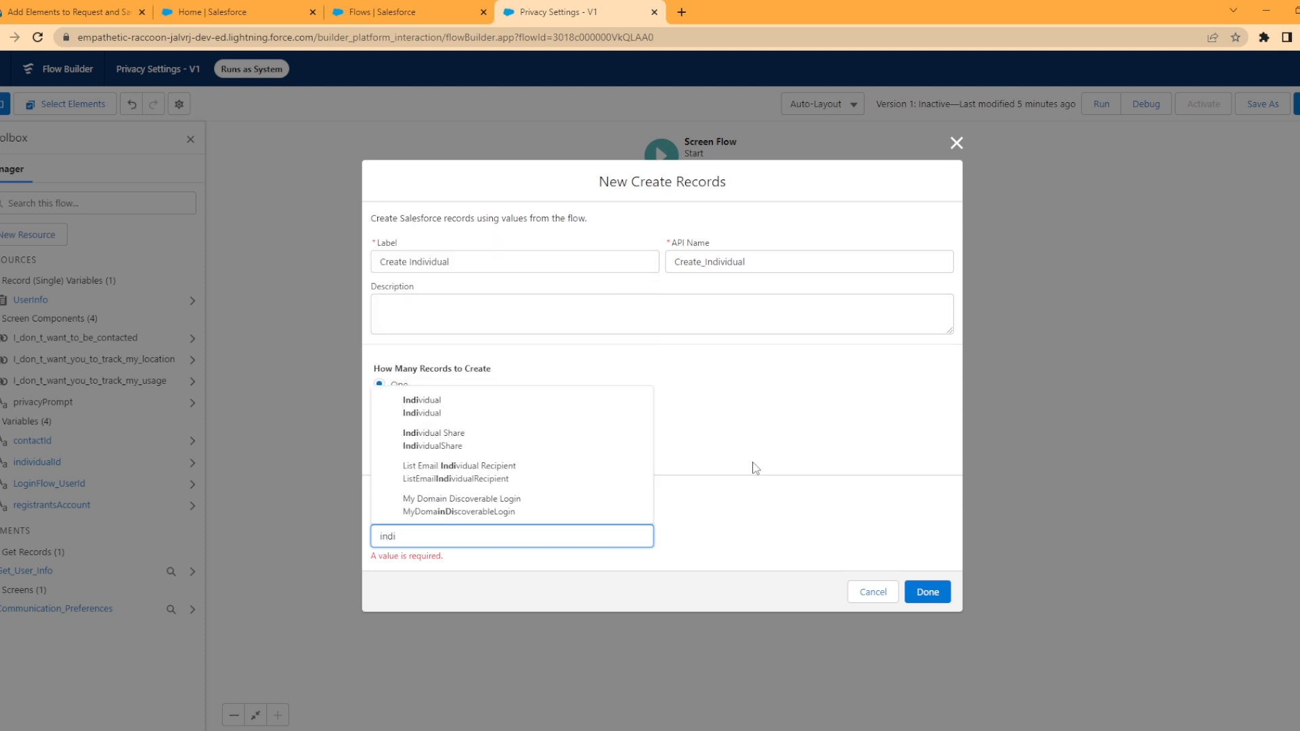
left_click(469, 406)
- Map the Individual's FirstName field to UserInfo > First Name
left_click(453, 555)
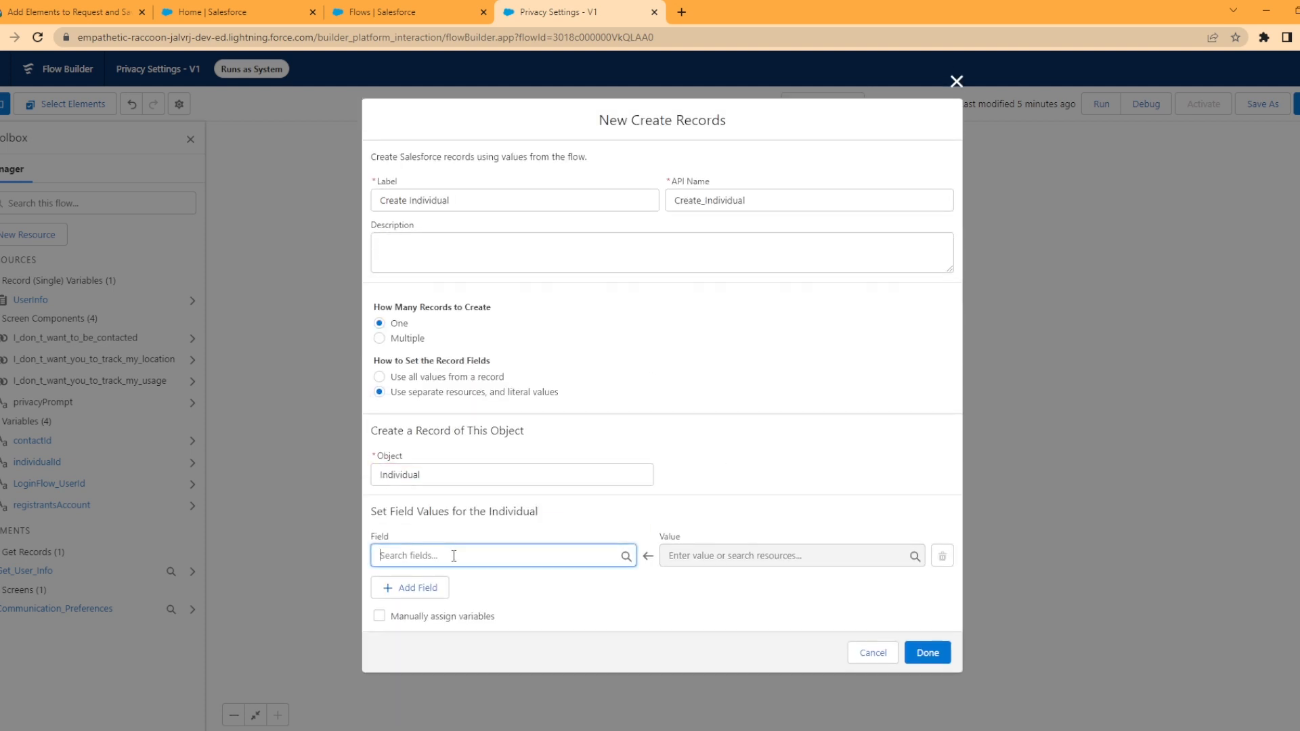
type("fir")
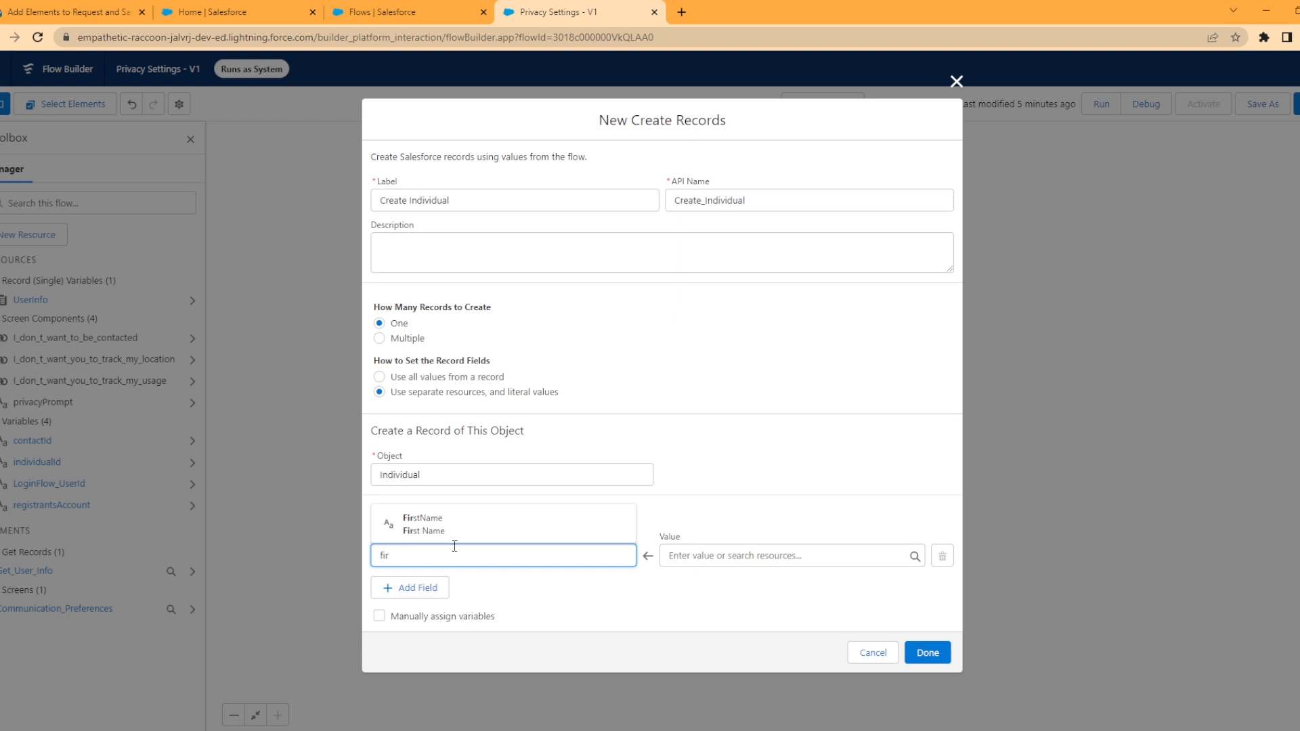
left_click(459, 526)
left_click(777, 390)
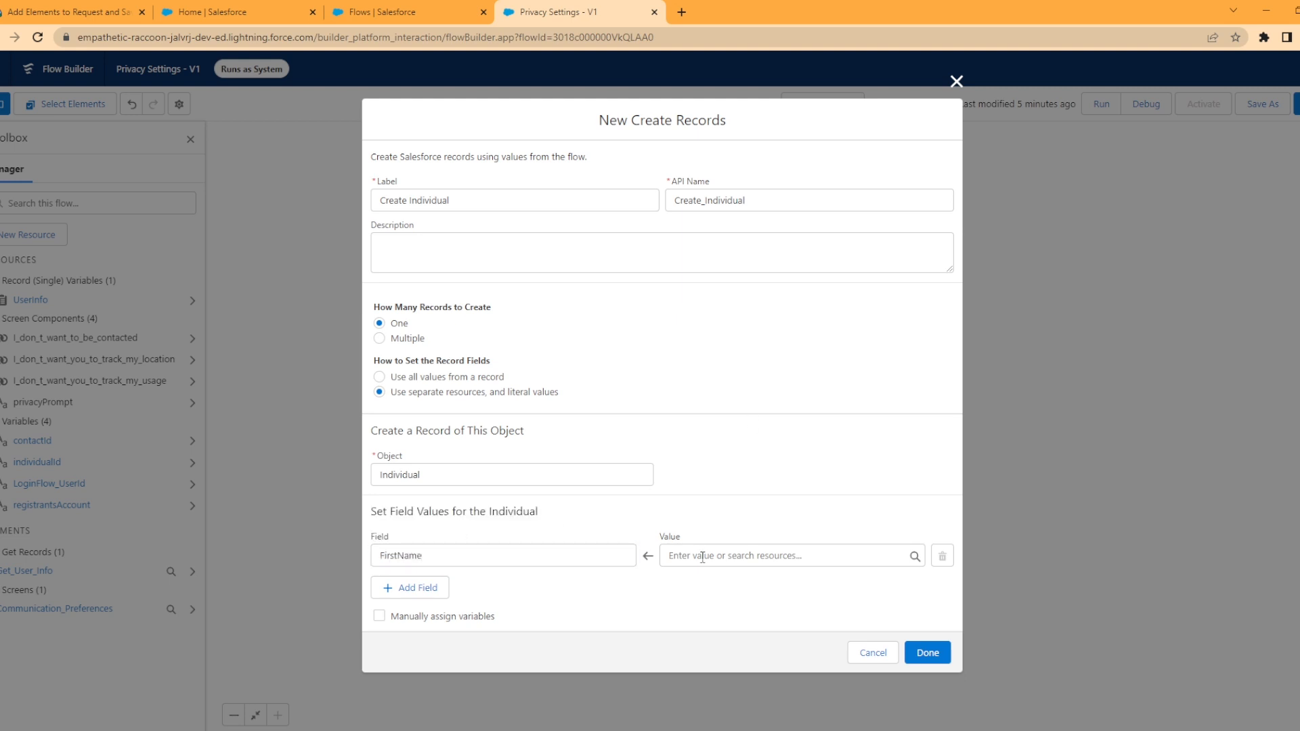
left_click(703, 556)
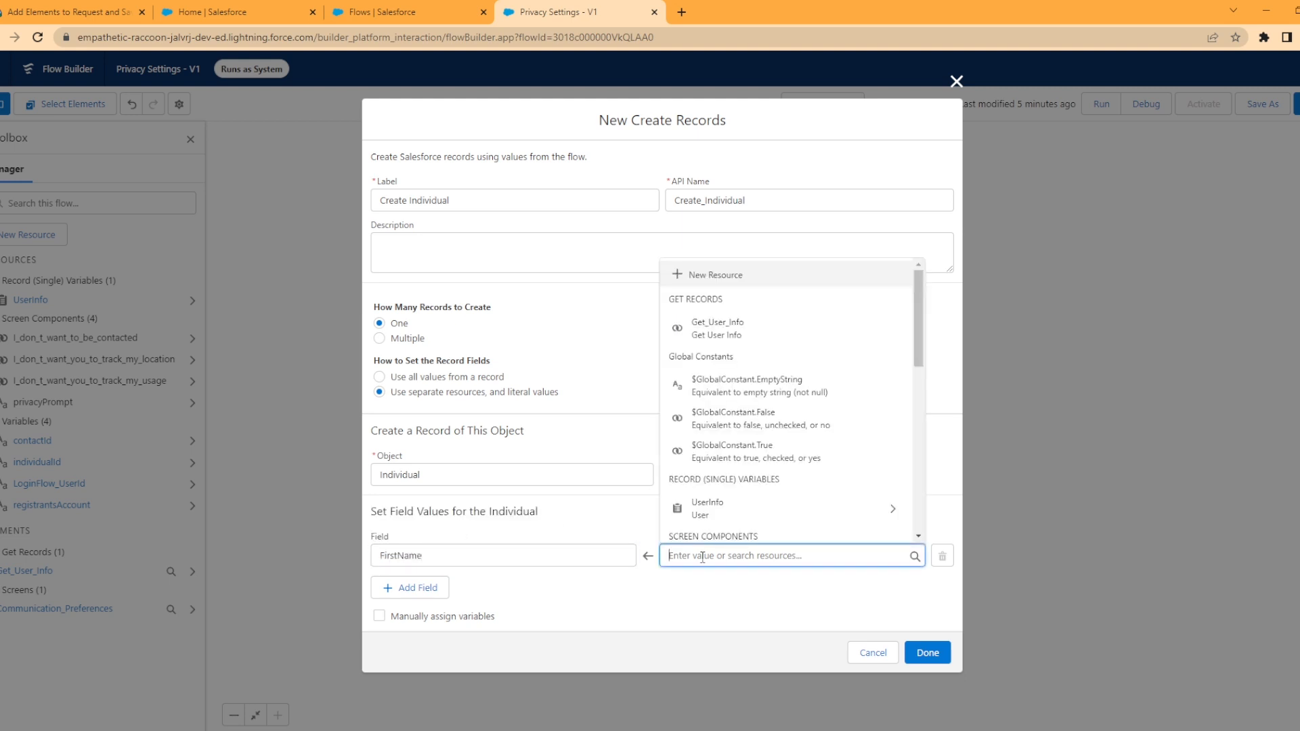
left_click(743, 517)
type("firs")
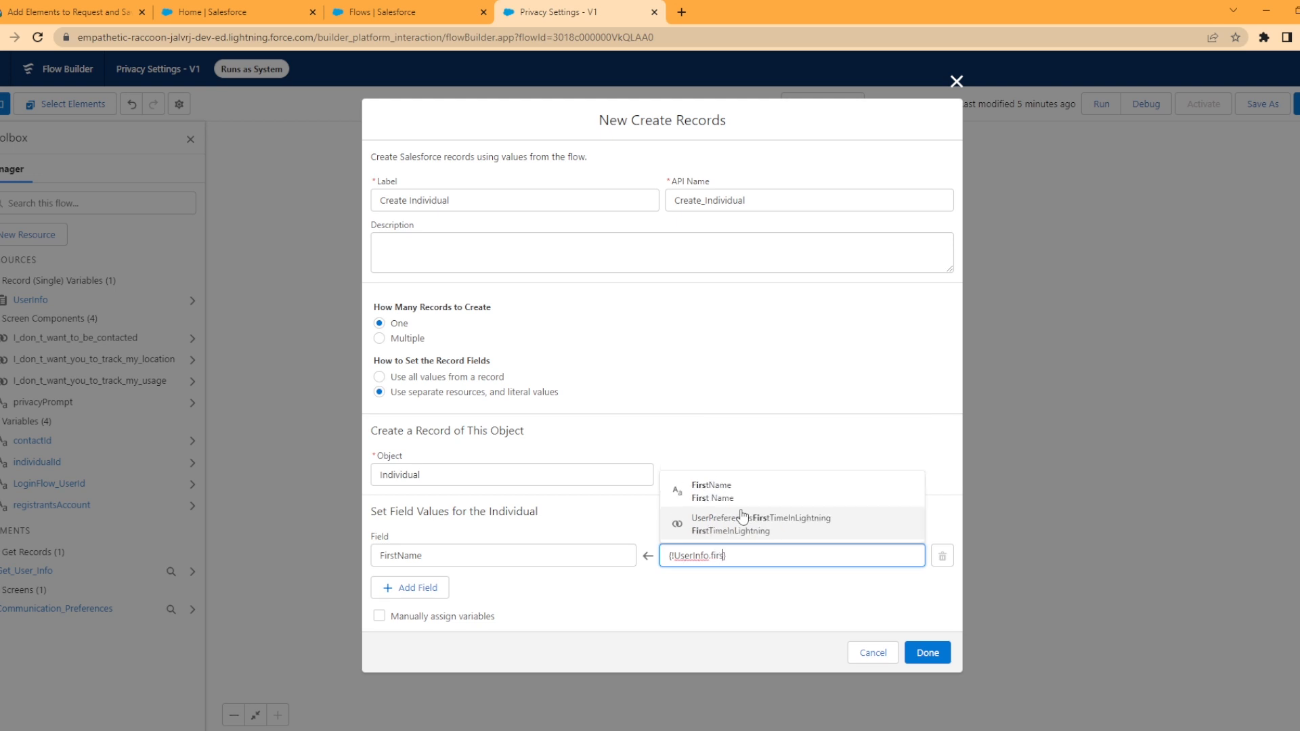
left_click(711, 491)
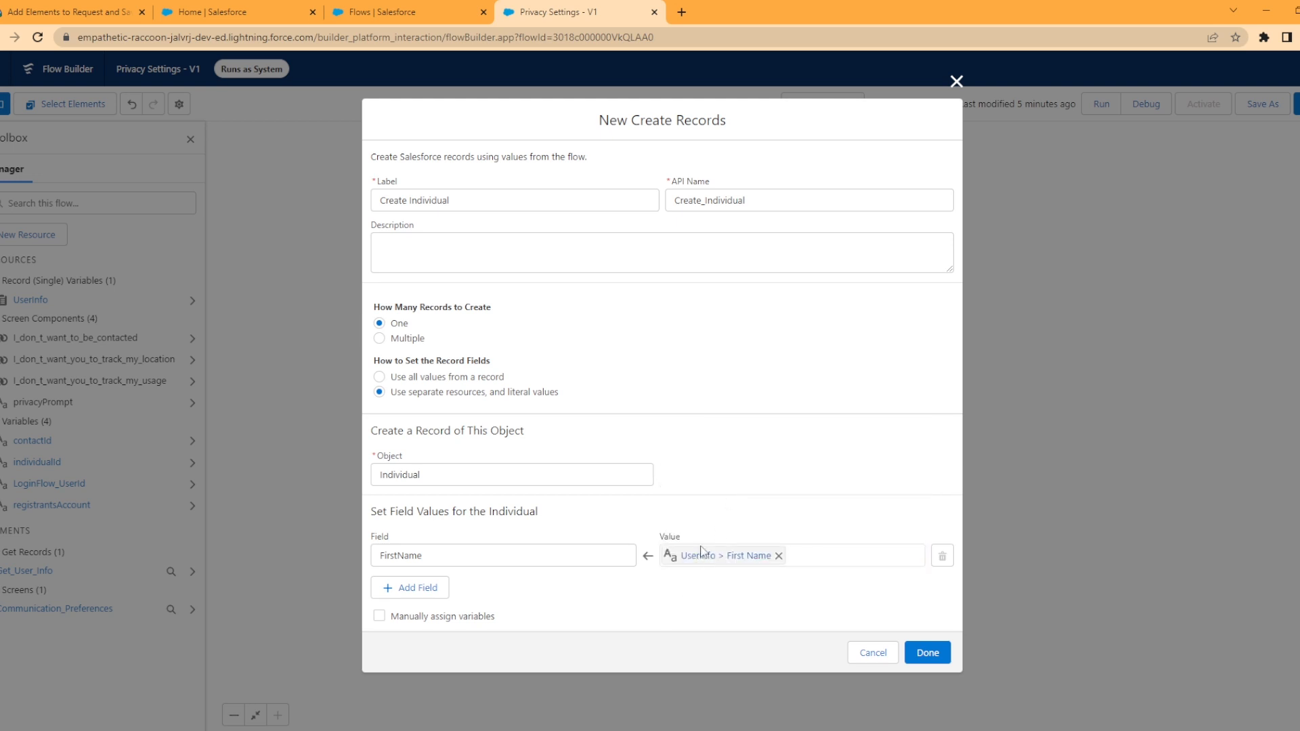
- Add a second field row mapping LastName to UserInfo > Last Name
left_click(414, 587)
left_click(470, 588)
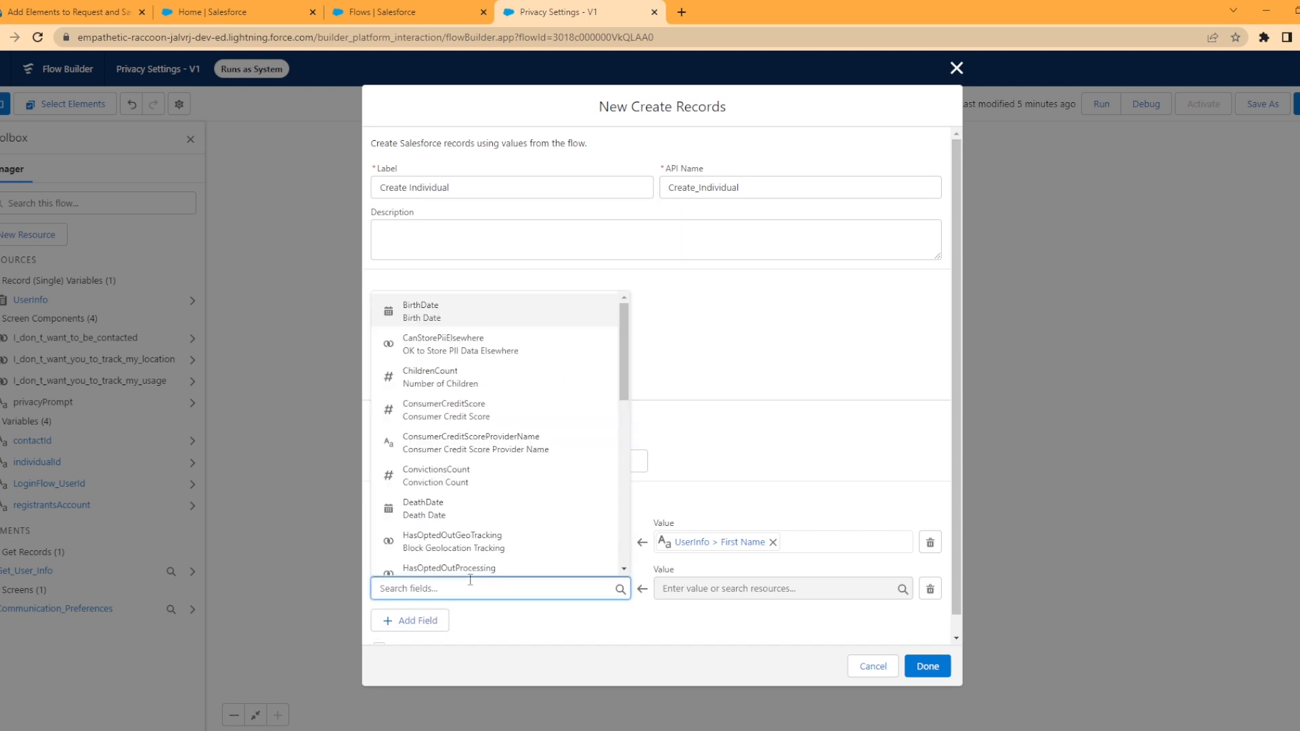
type("last")
key("Return")
left_click(819, 587)
scroll(692, 484, "down", 1)
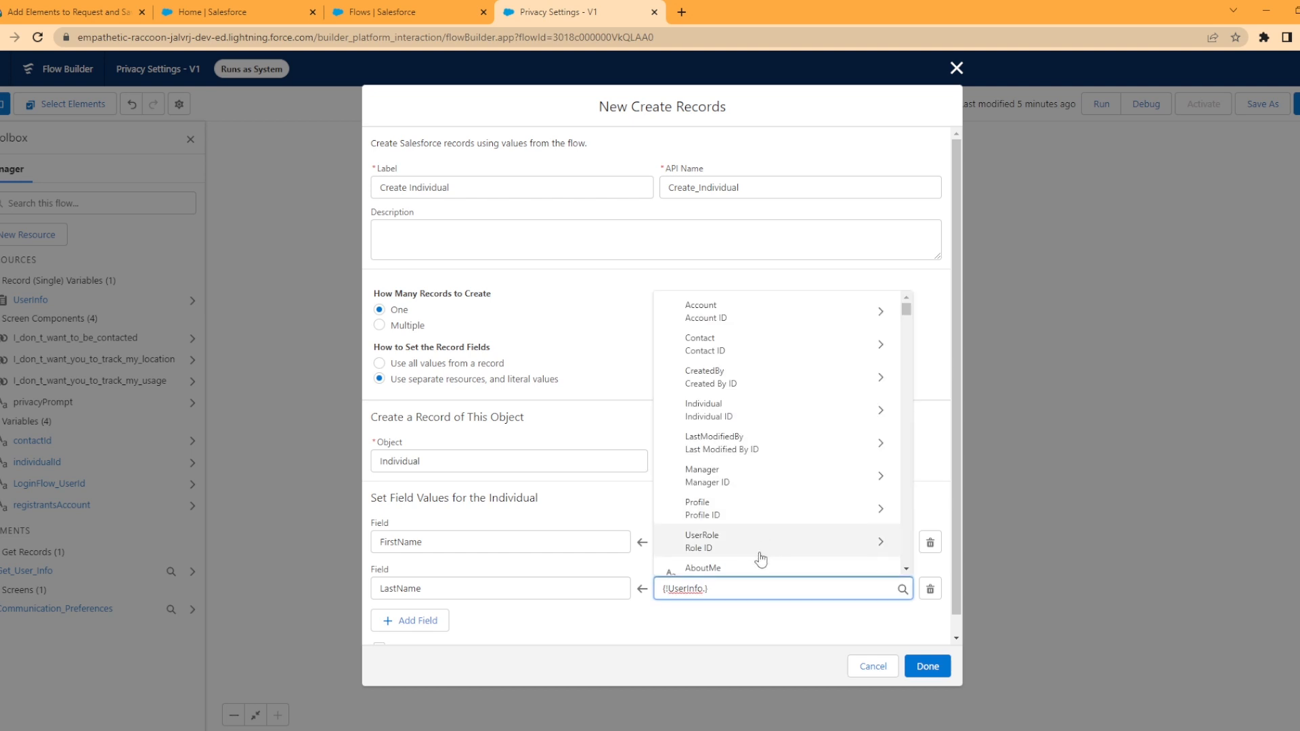
type("LastName")
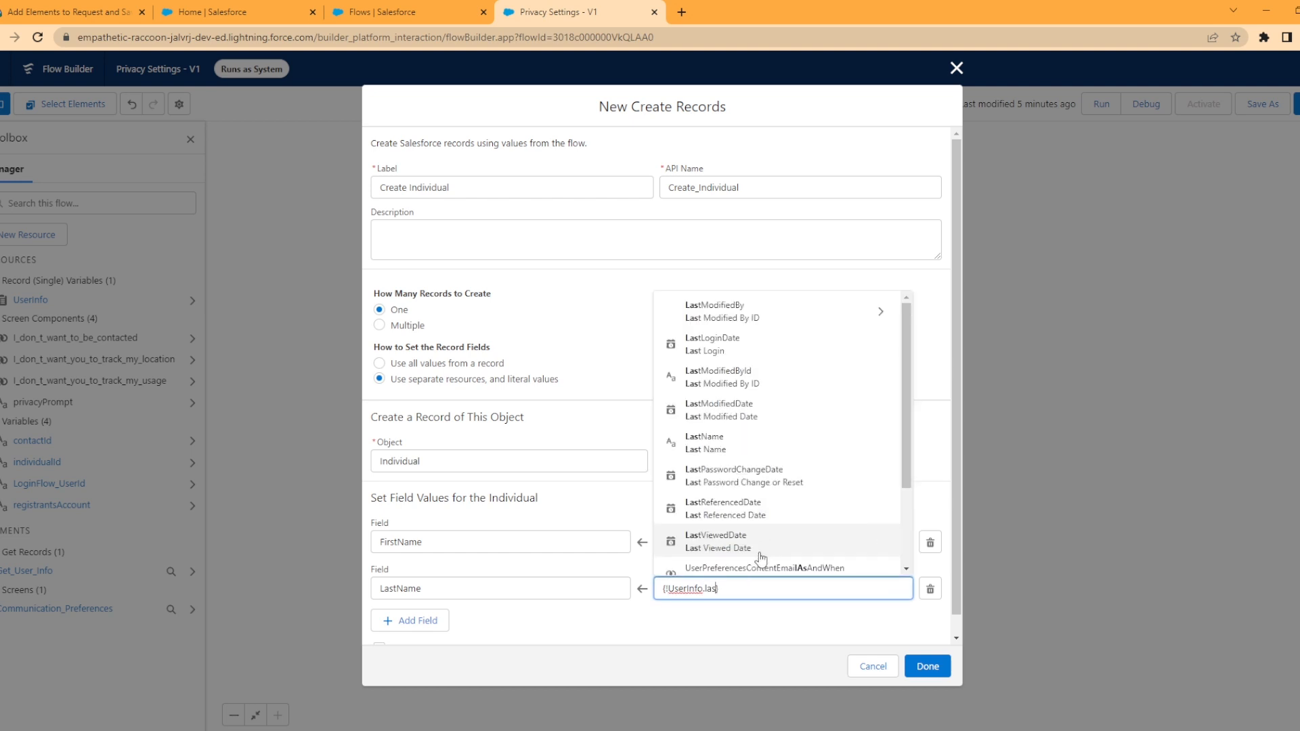
left_click(694, 642)
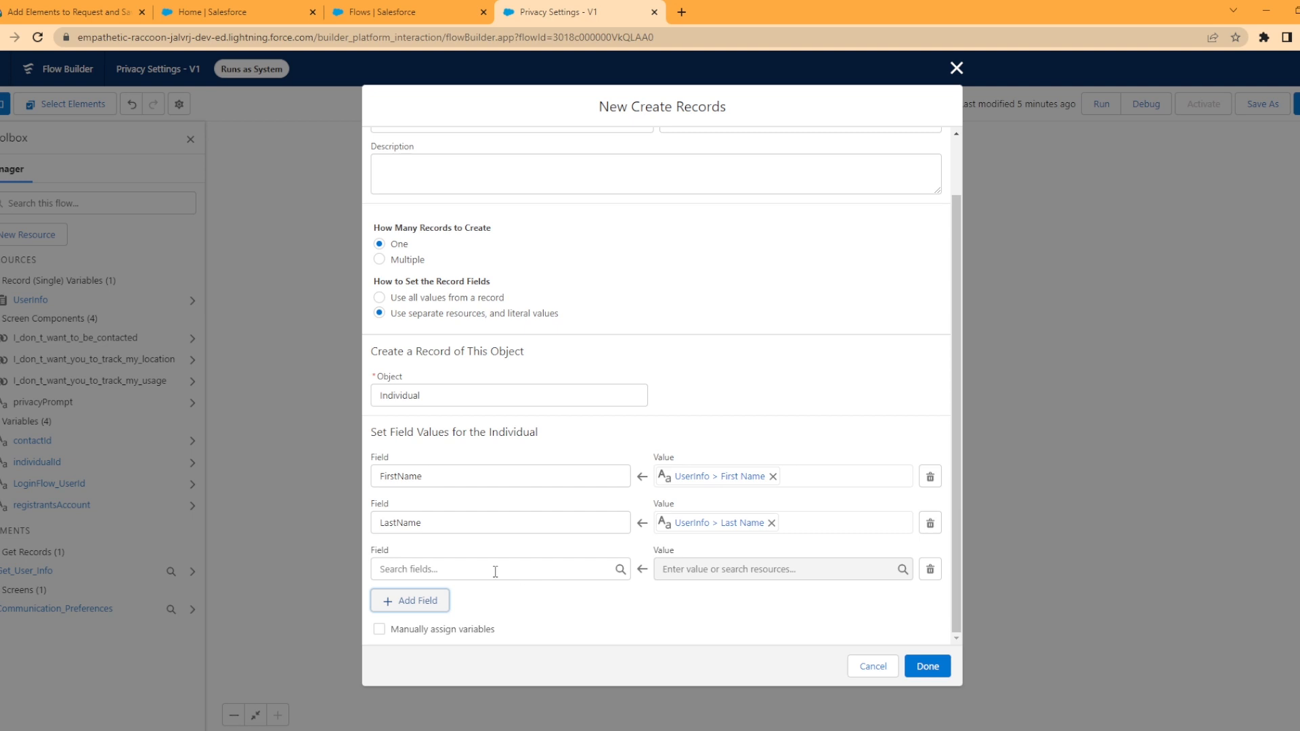
- Map HasOptedOutGeoTracking in a third field row to the I_don_t_want_you_to_track_my_location checkbox
left_click(495, 571)
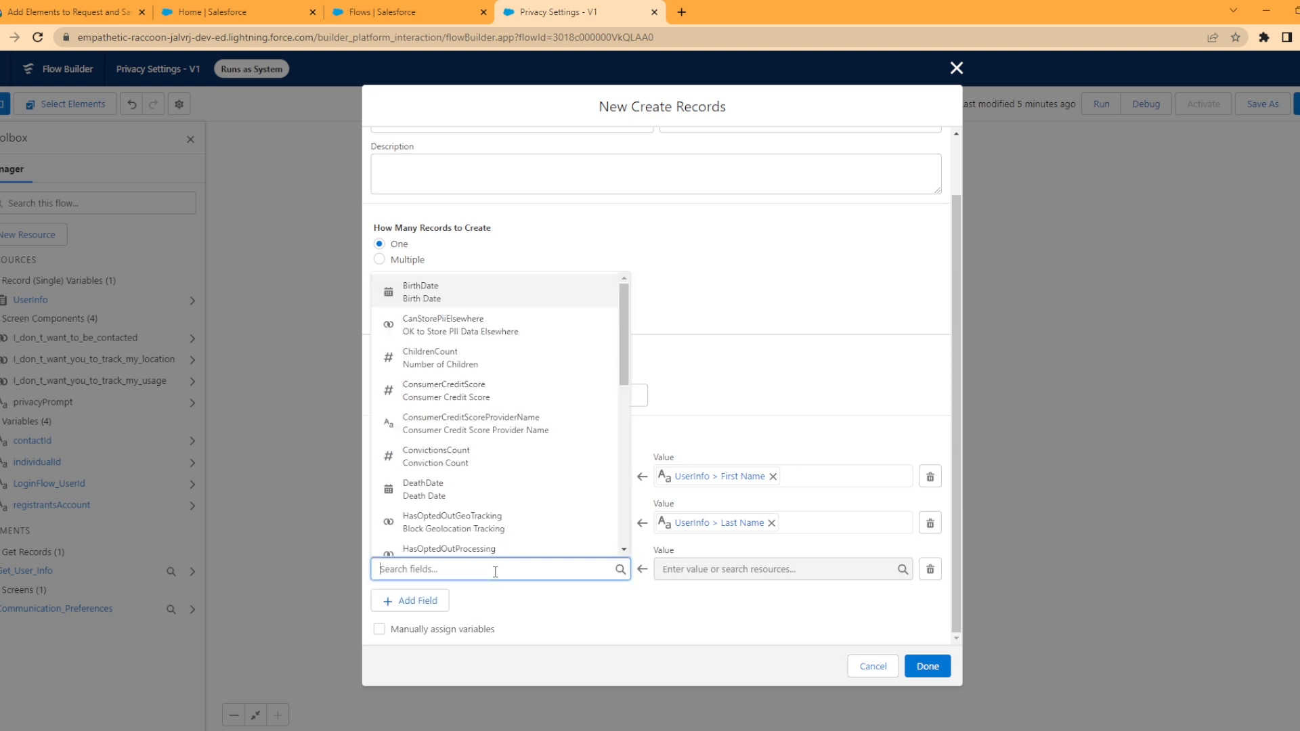
type("HasOptedOutGeoTracking")
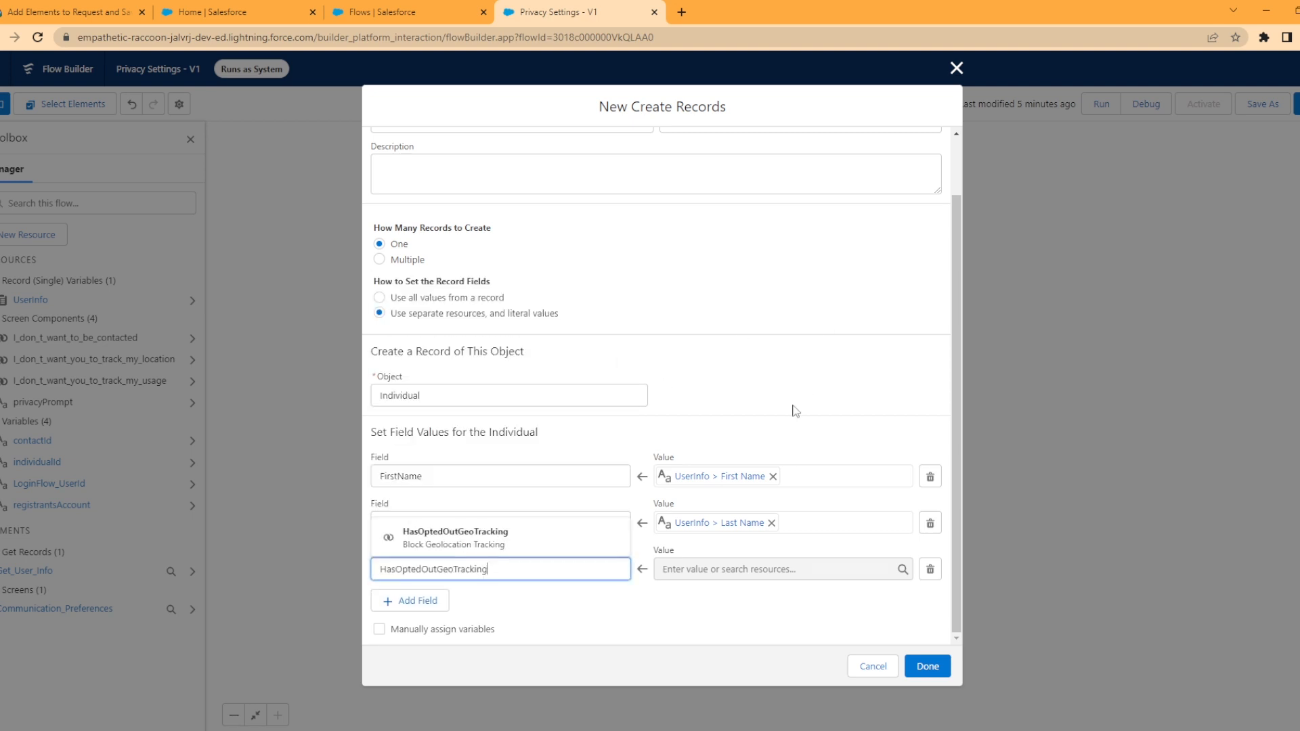
left_click(448, 537)
left_click(562, 617)
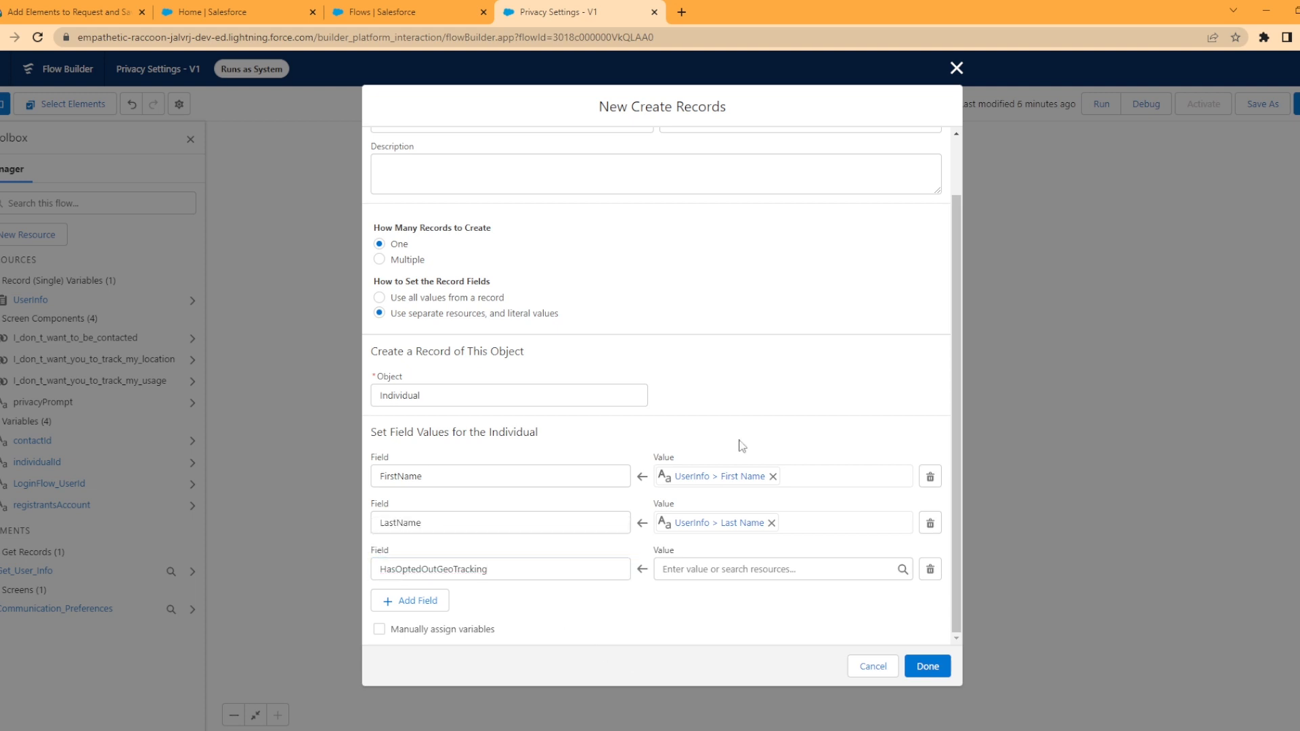
left_click(712, 573)
scroll(765, 529, "down", 2)
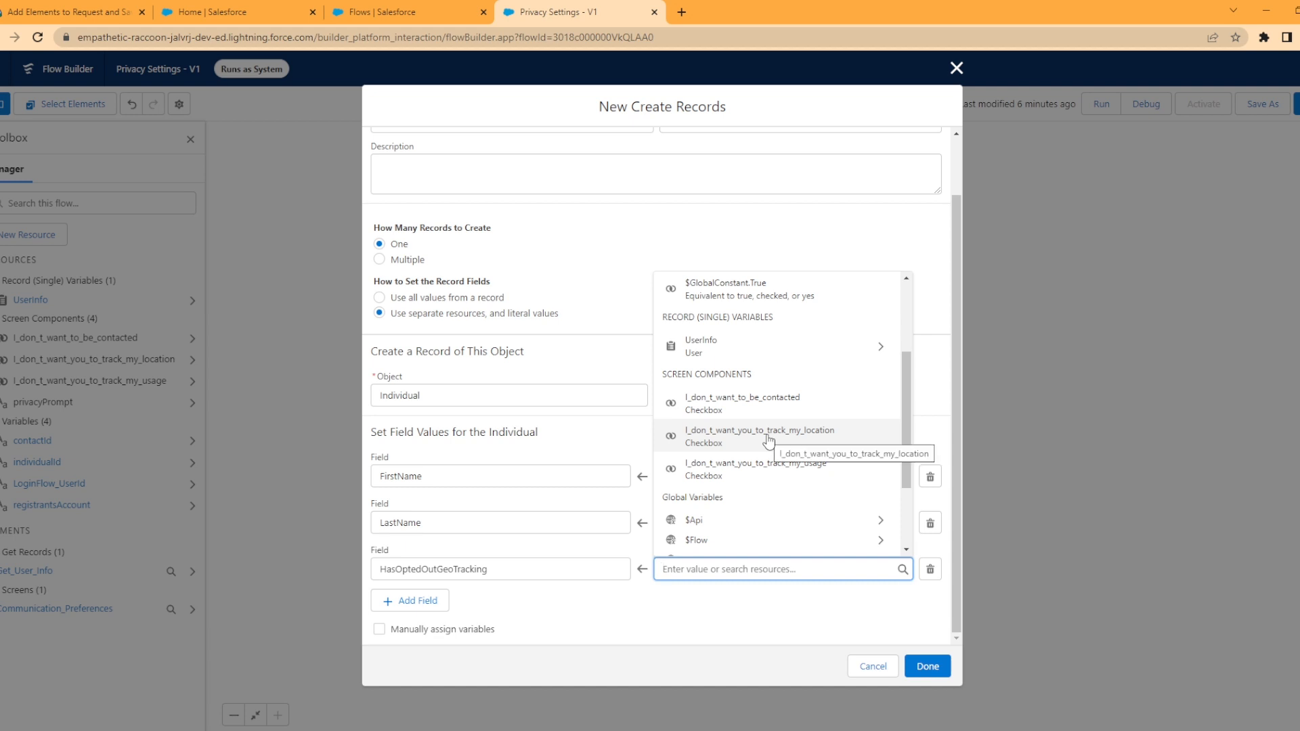
left_click(836, 444)
- Add a field row mapping HasOptedOutTracking to the I_don_t_want_you_to_track_my_usage checkbox
left_click(412, 601)
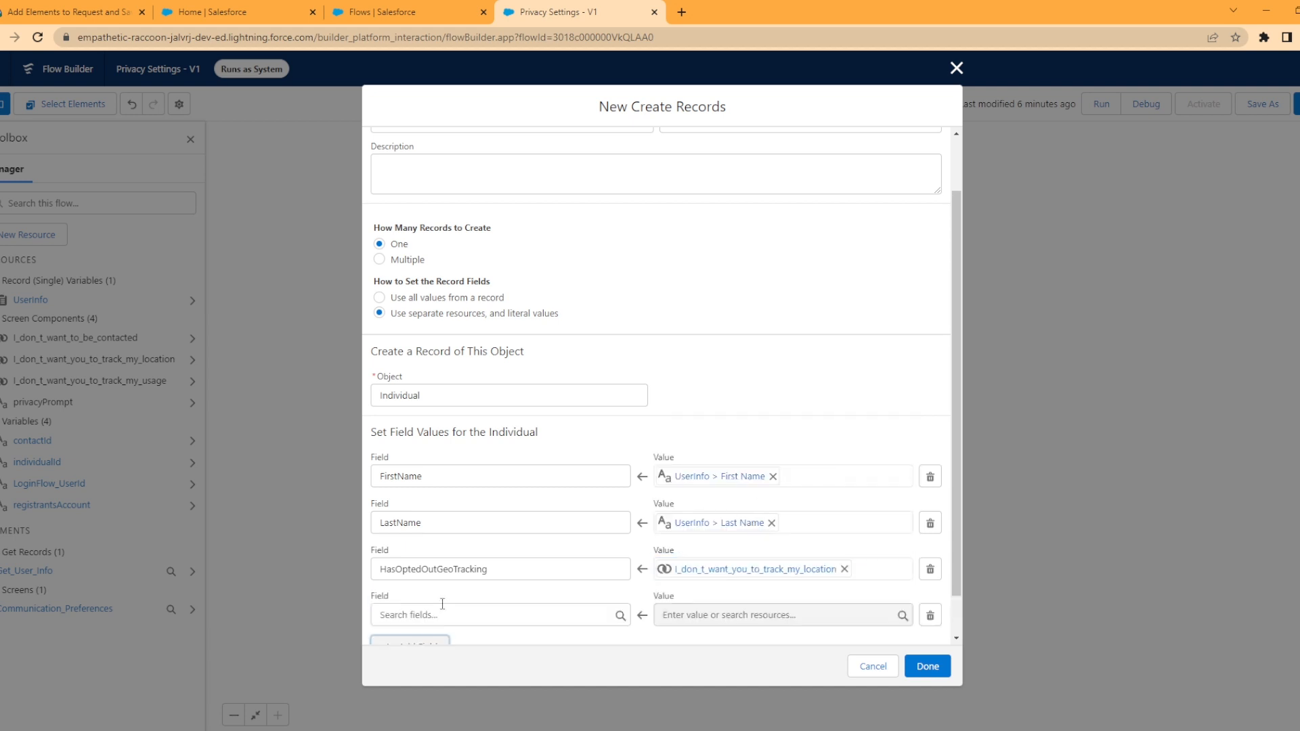
scroll(434, 263, "down", 1)
left_click(444, 569)
type("HasOptedOutTracking")
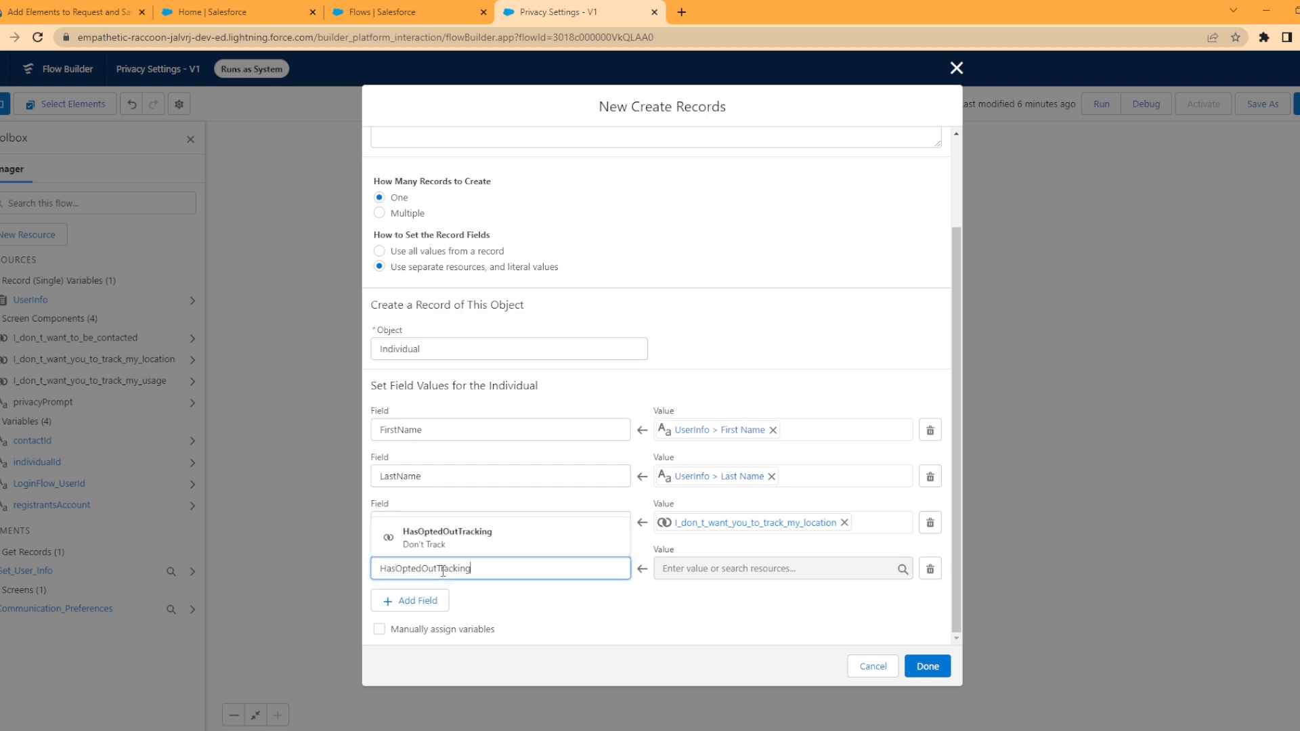
left_click(472, 538)
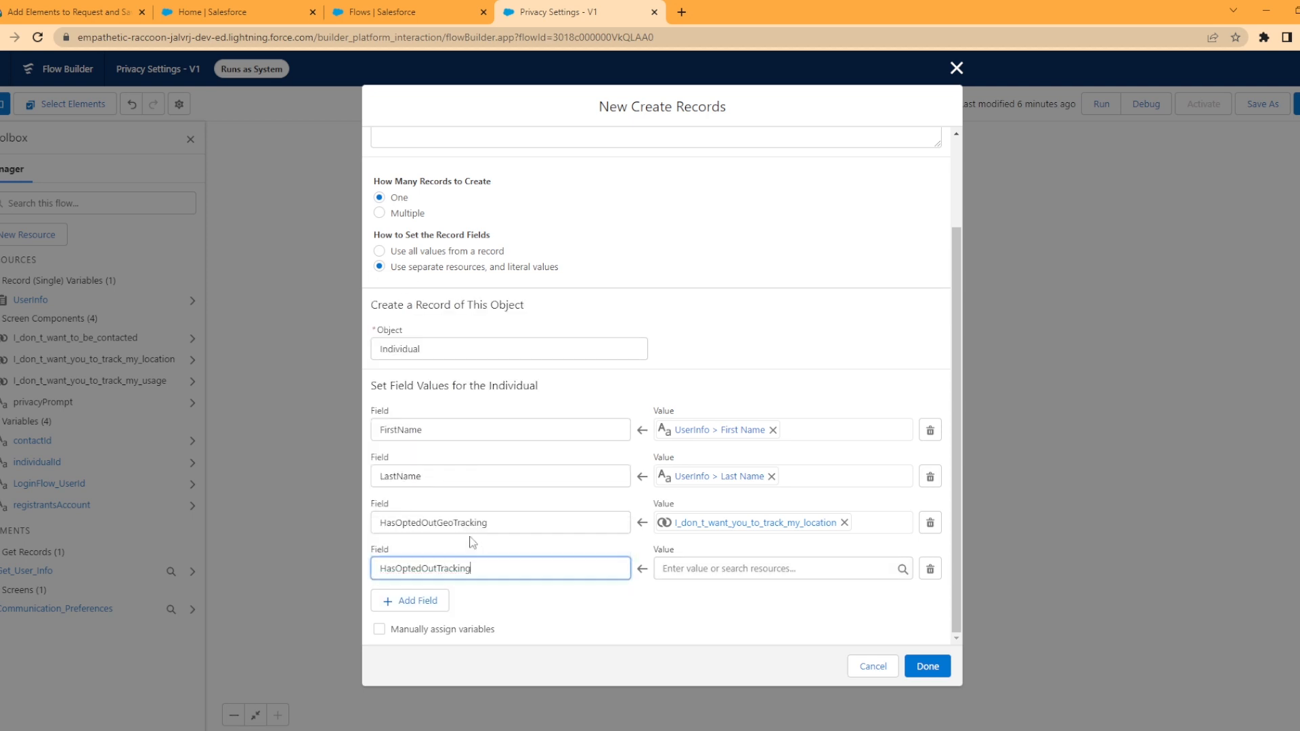
left_click(737, 571)
scroll(762, 533, "down", 3)
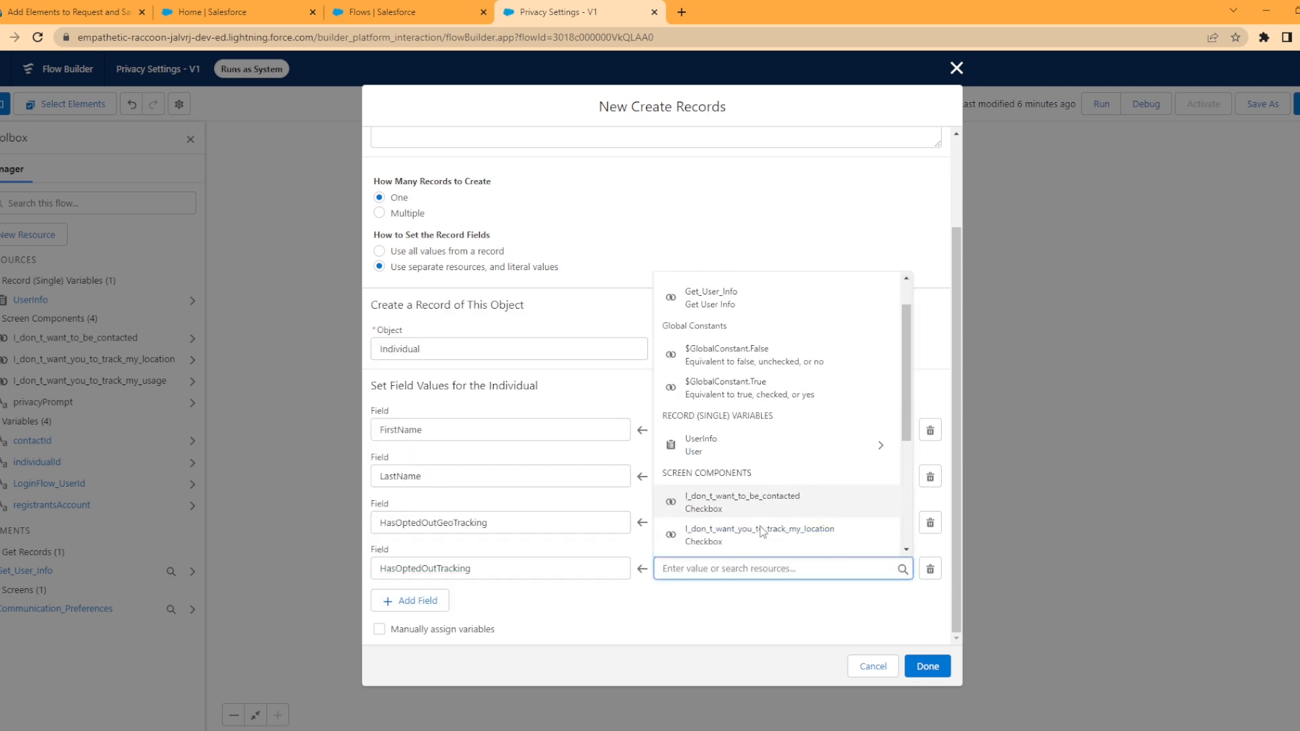
left_click(804, 467)
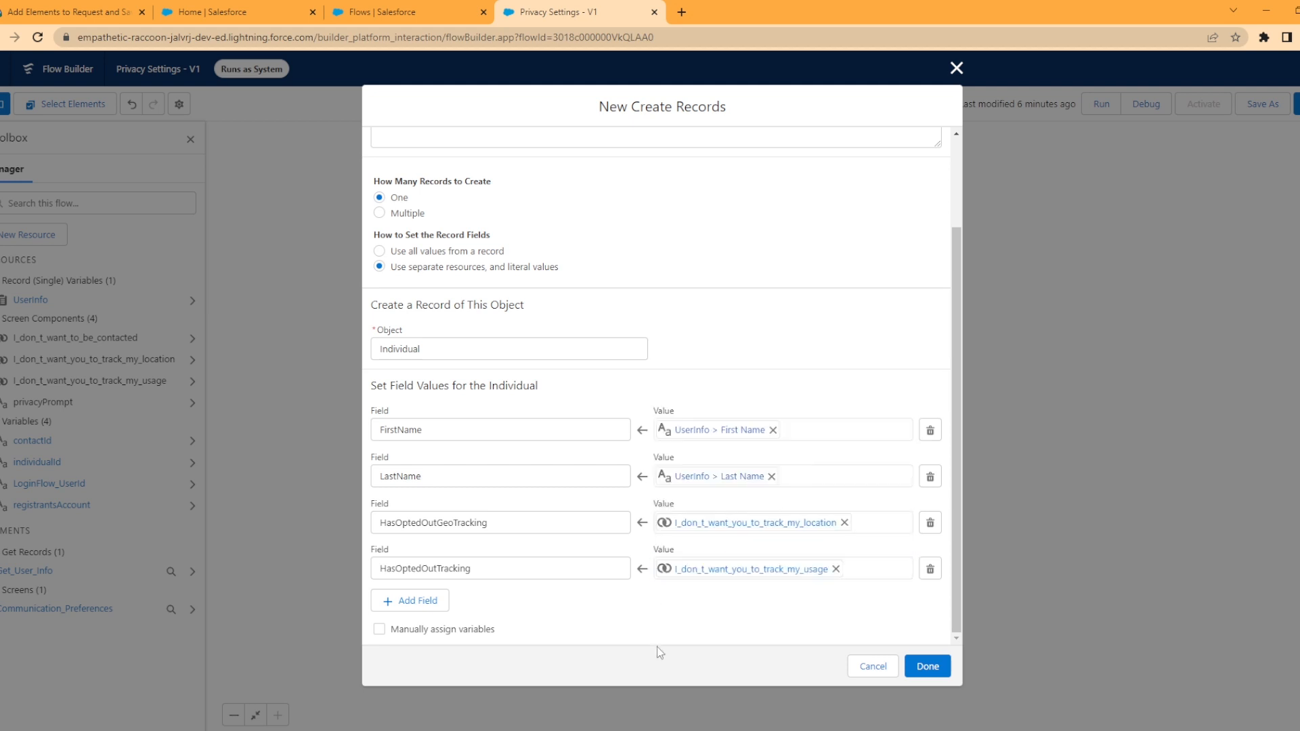
- Add a field row mapping HasOptedOutSolicit to the I_don_t_want_to_be_contacted checkbox
left_click(414, 601)
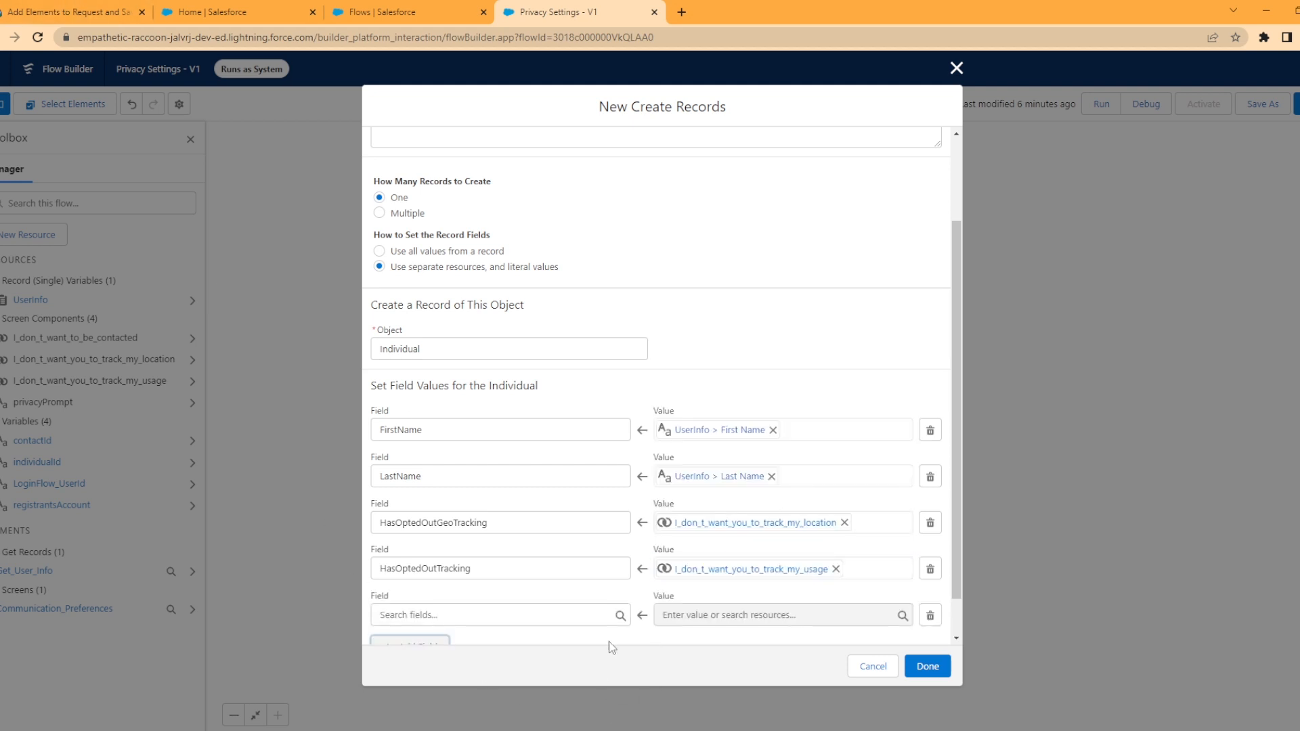
left_click(486, 569)
type("HasOptedOutSolicit")
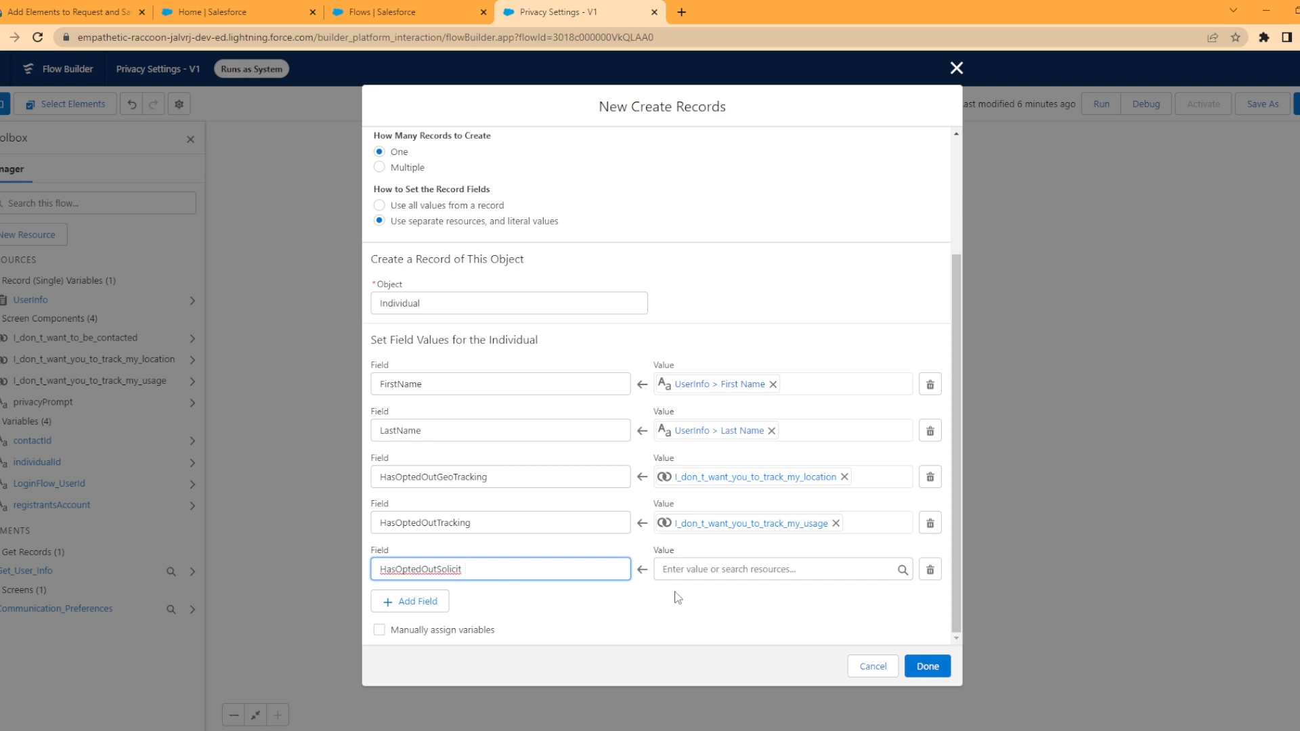
left_click(678, 598)
left_click(478, 574)
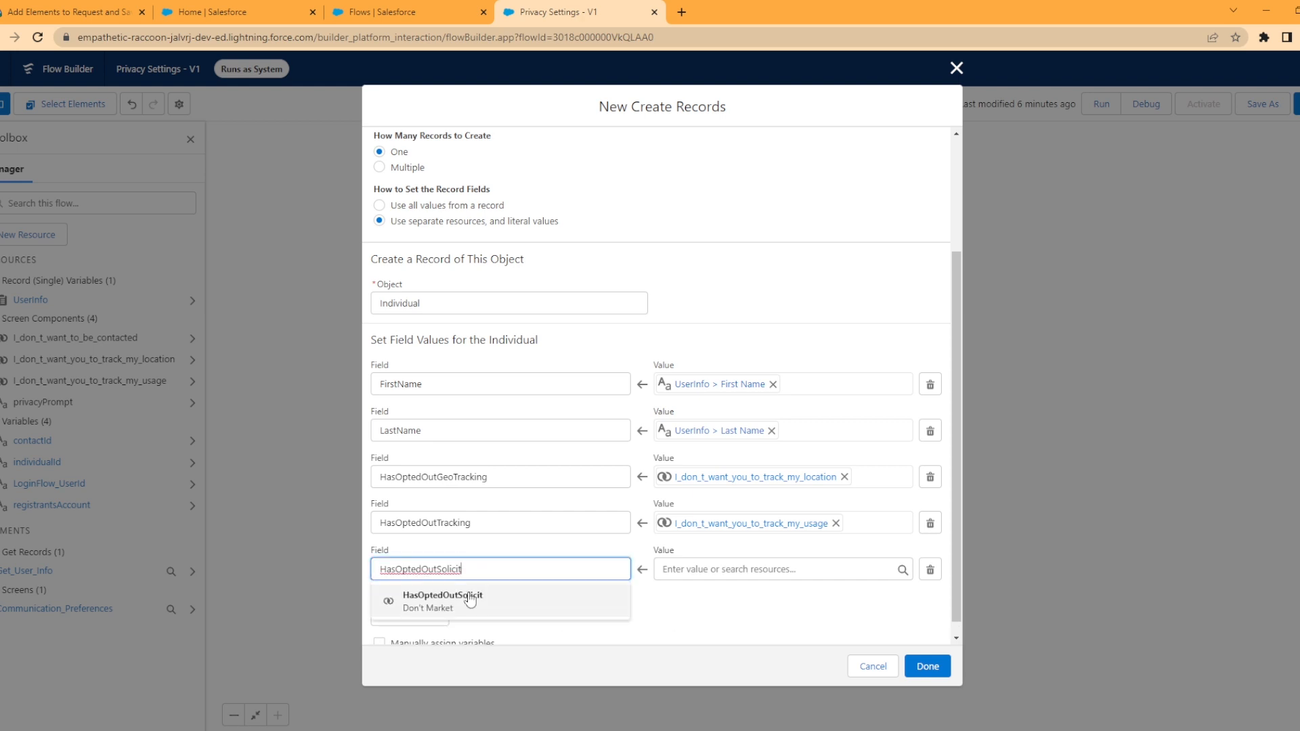
left_click(466, 601)
left_click(715, 576)
left_click(716, 579)
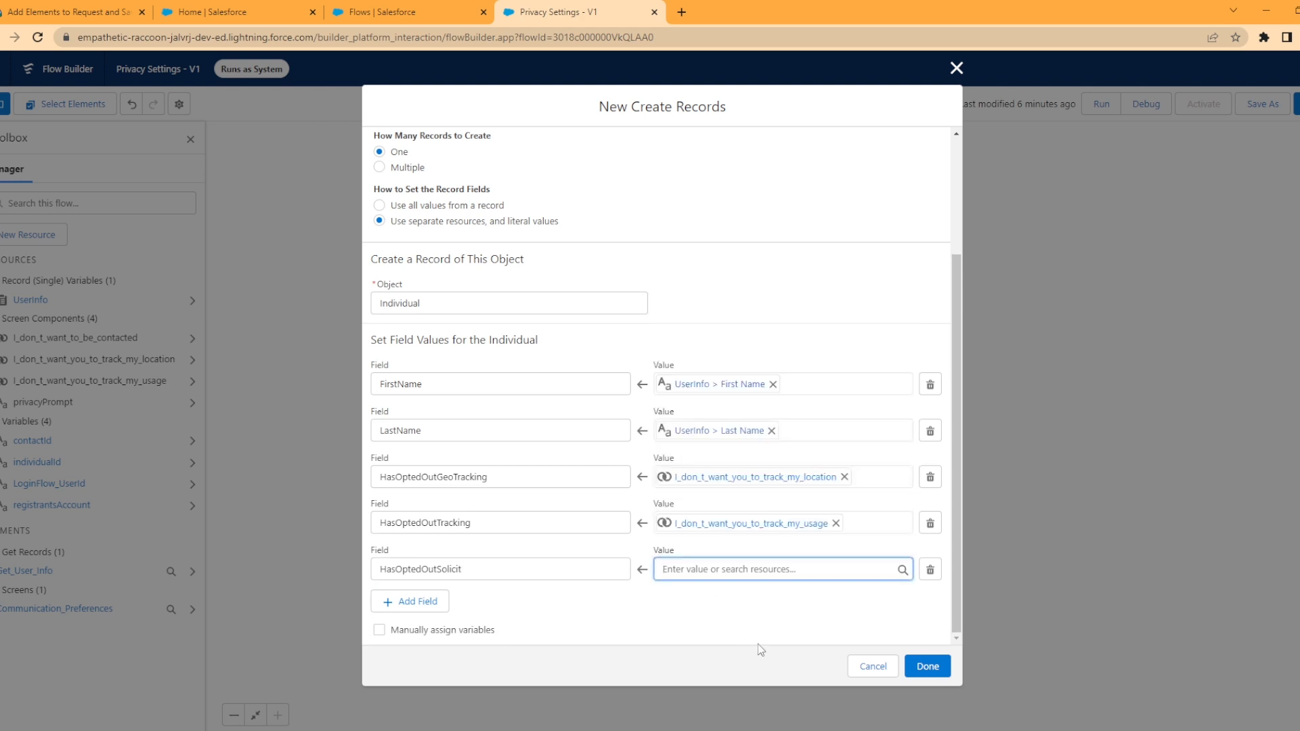
left_click(765, 569)
scroll(765, 562, "down", 3)
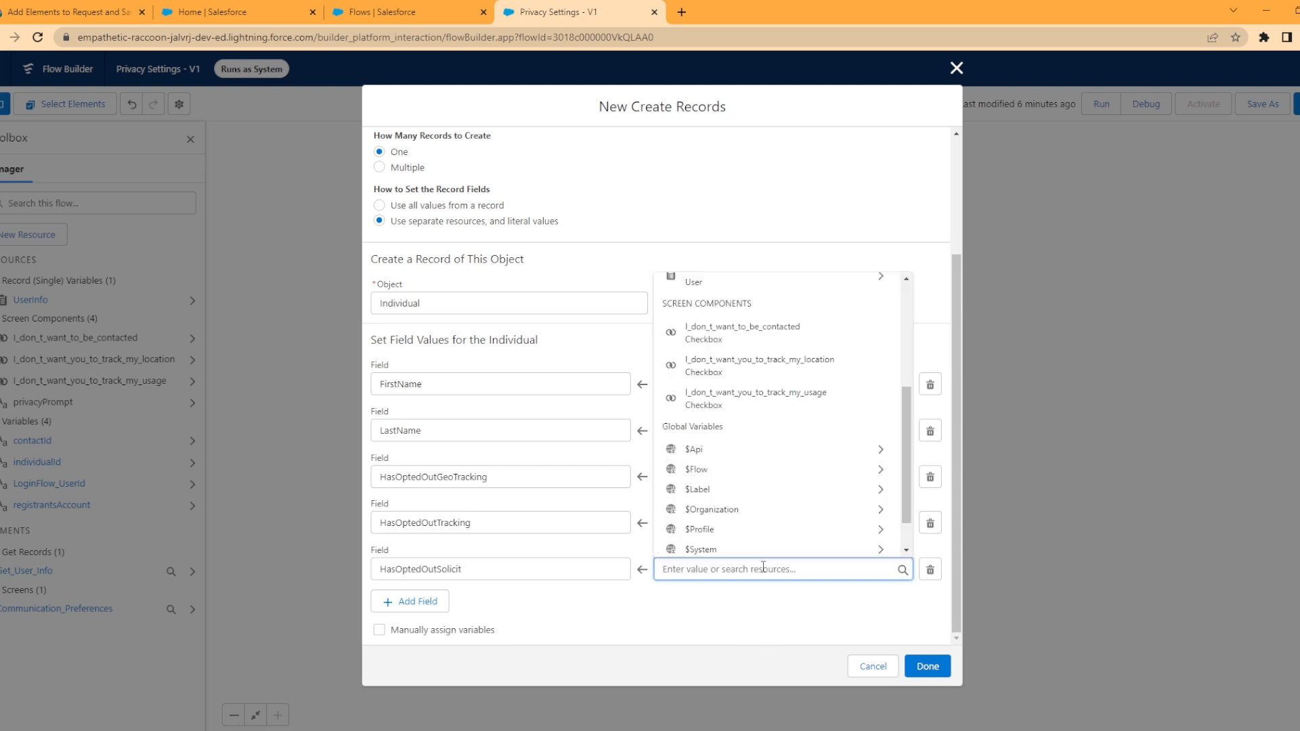
left_click(770, 330)
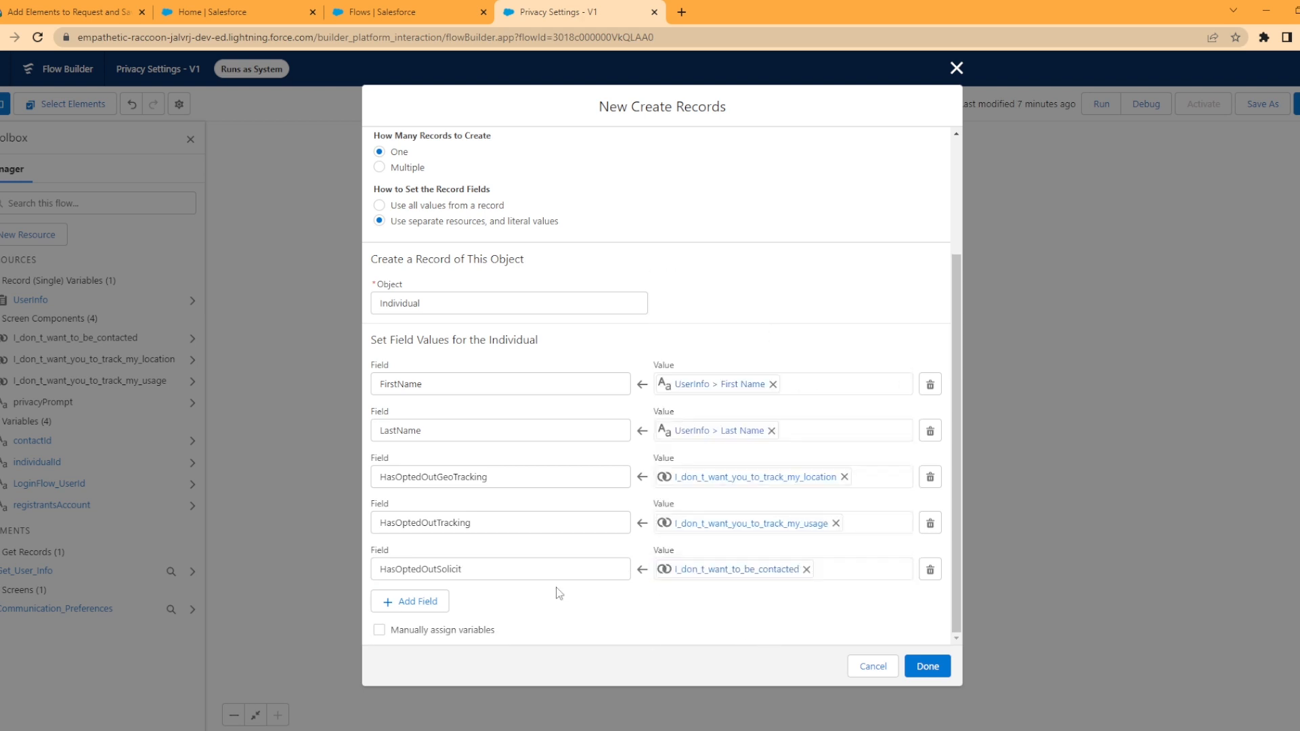
- Enable manual variable assignment and store the Individual ID in the individualId variable
left_click(379, 630)
scroll(574, 630, "down", 2)
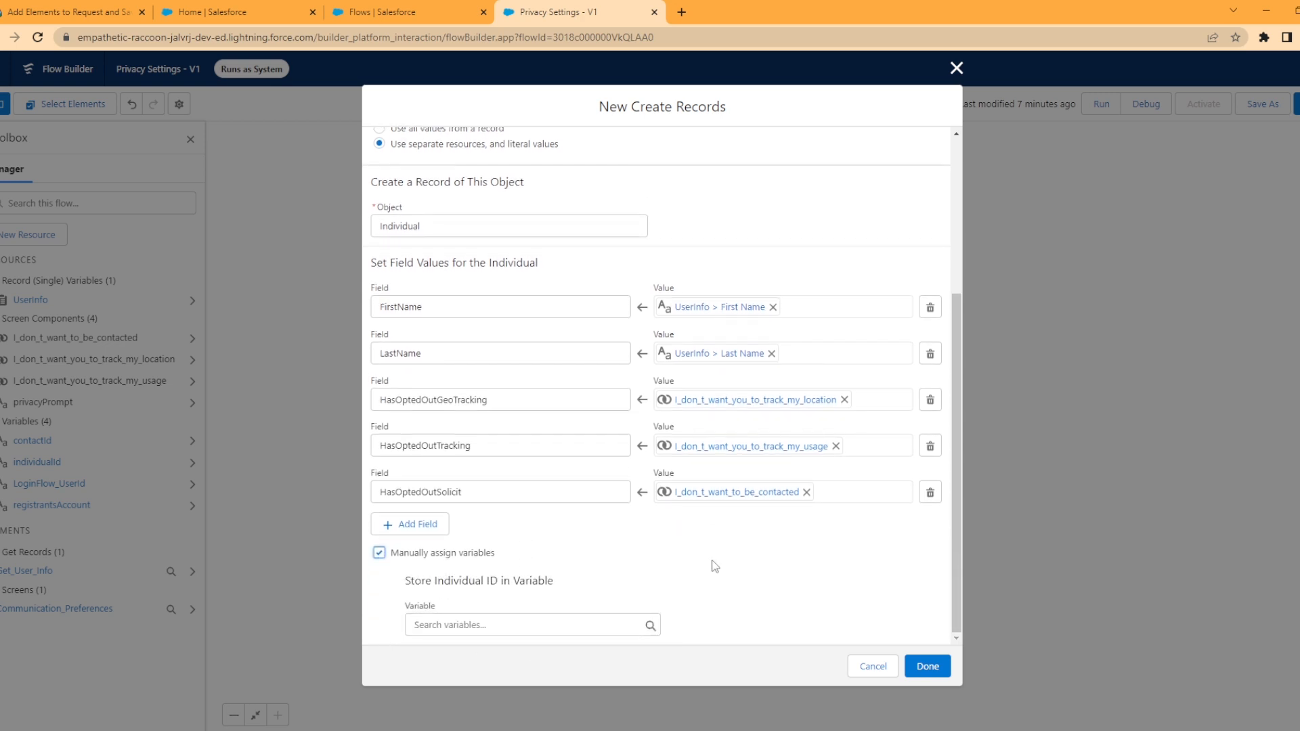
left_click(486, 624)
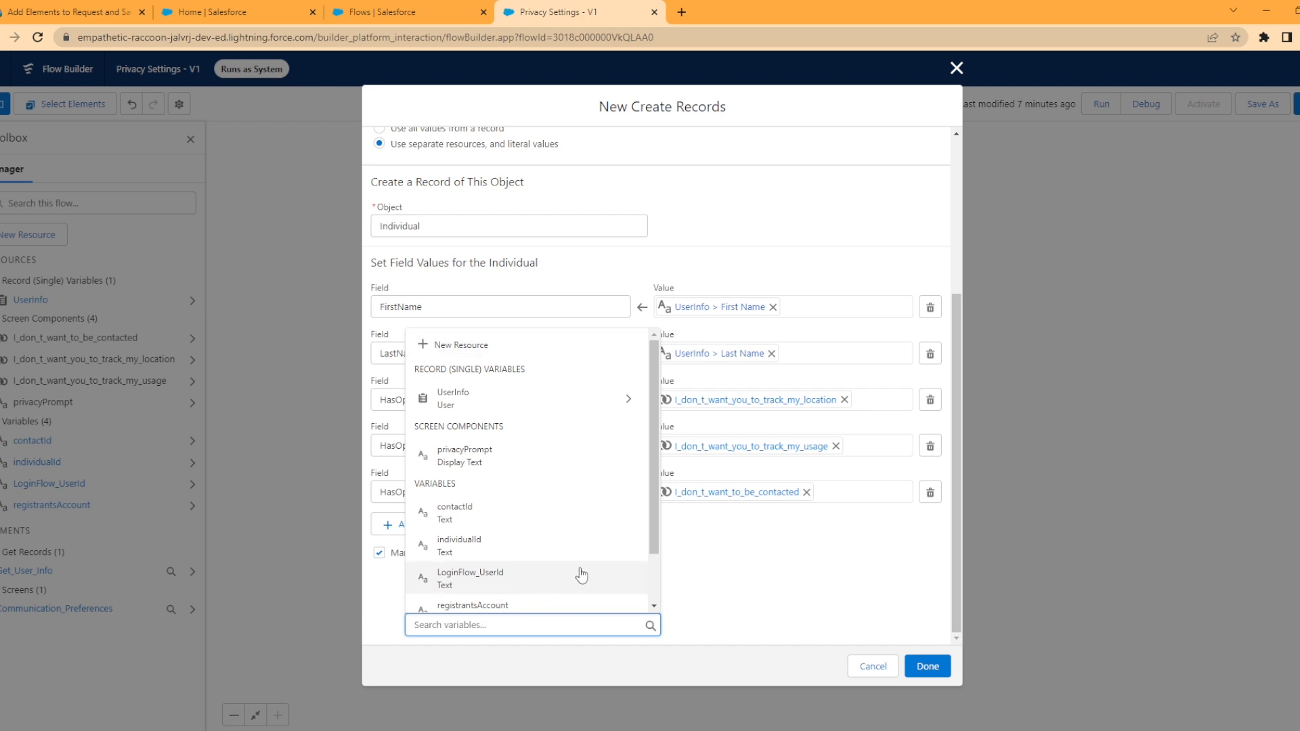
scroll(581, 574, "down", 1)
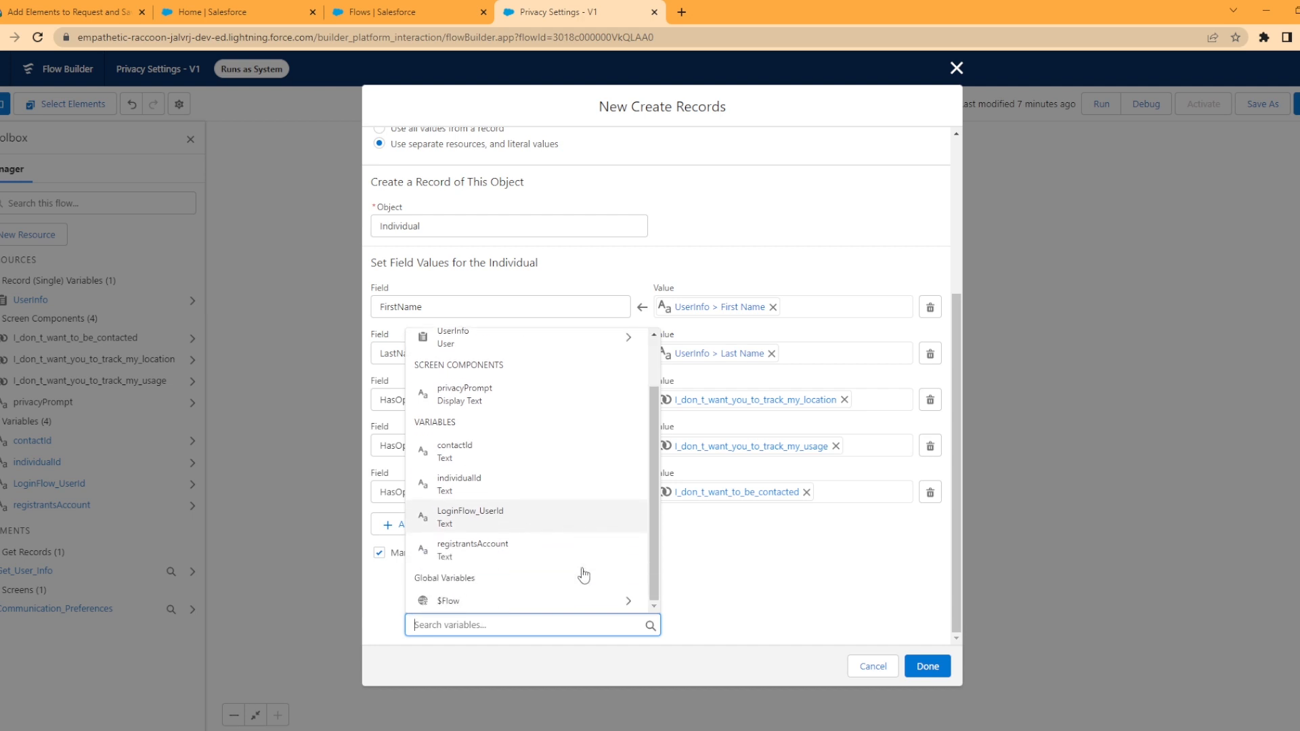
left_click(489, 484)
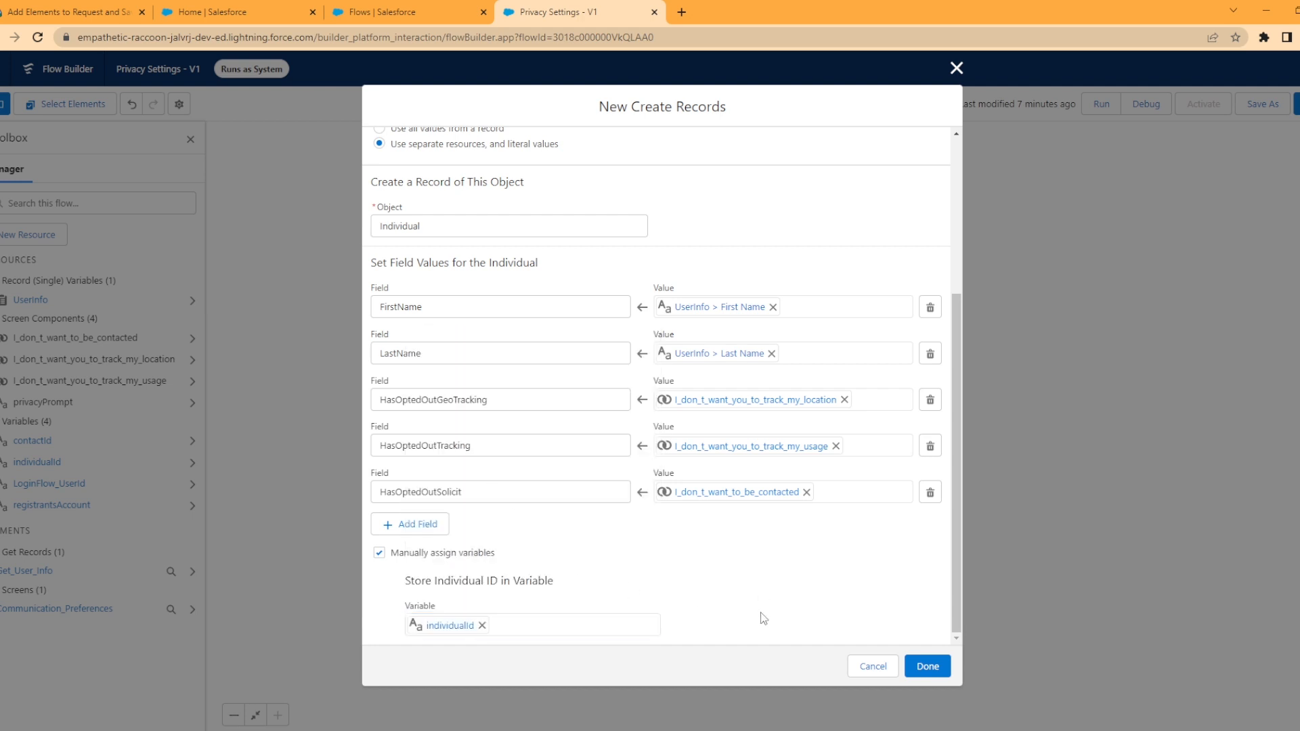
- Finish the Create Individual element and save the flow
left_click(927, 666)
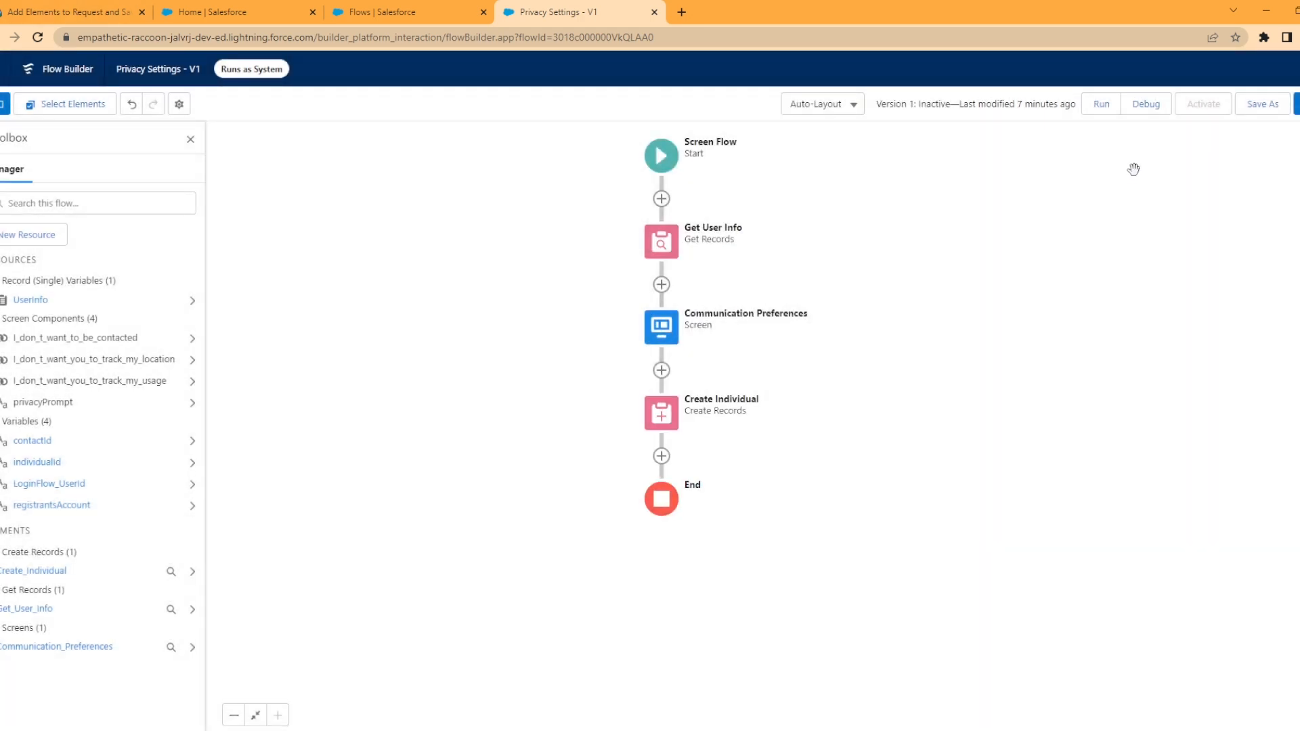
left_click(1297, 104)
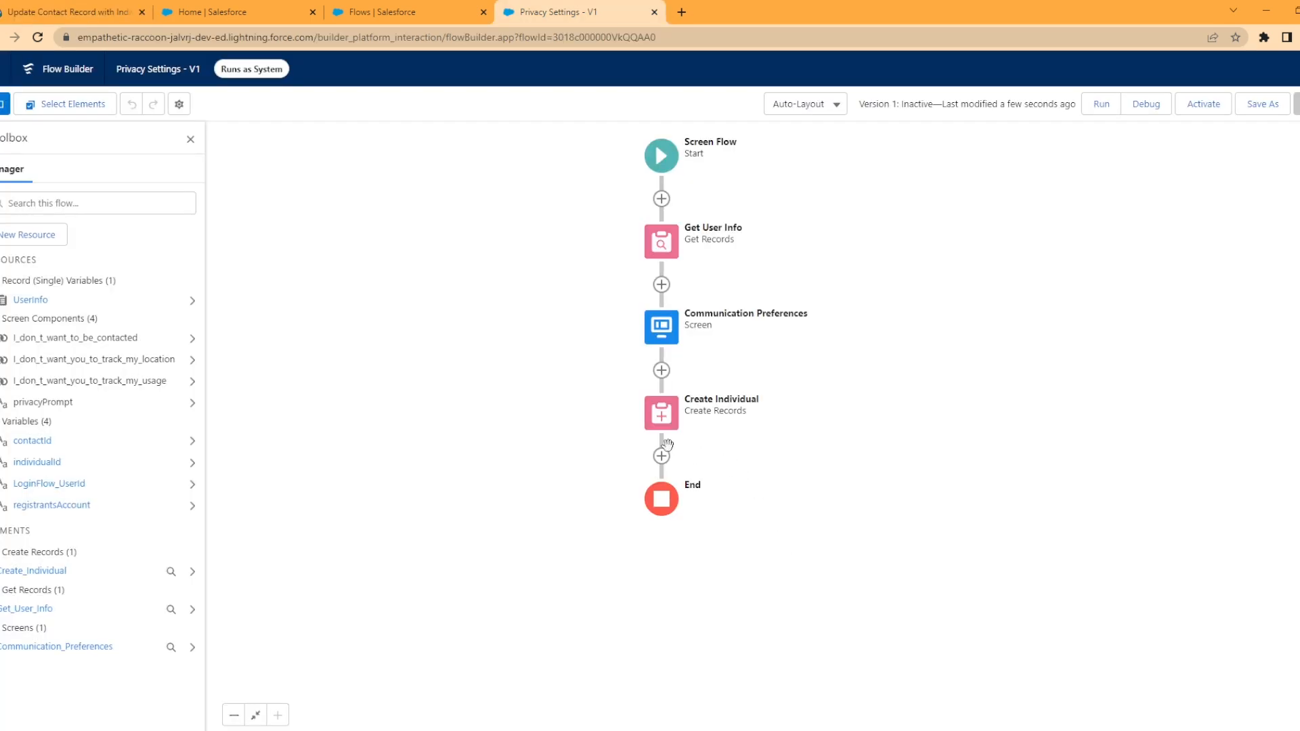
- Add an Update Records element after Create Individual, labelled Update Contact with Individual
left_click(661, 455)
scroll(692, 640, "down", 3)
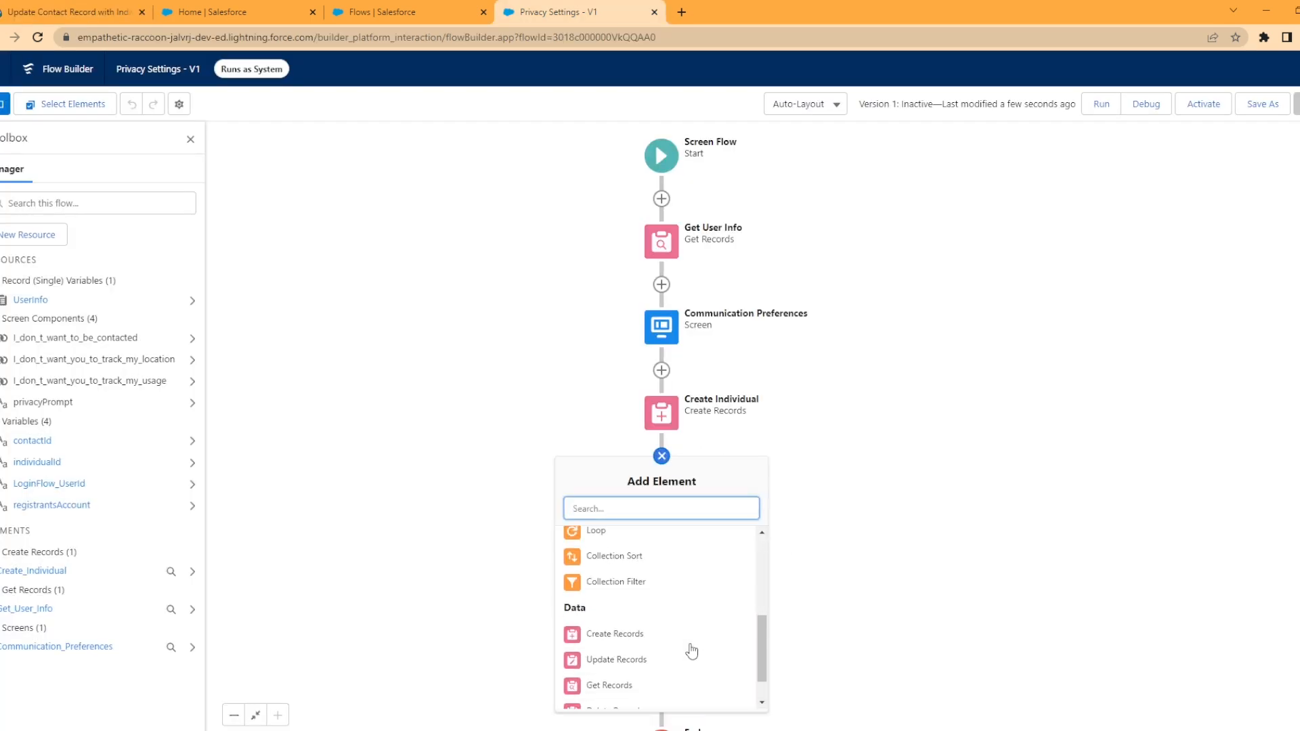
left_click(650, 660)
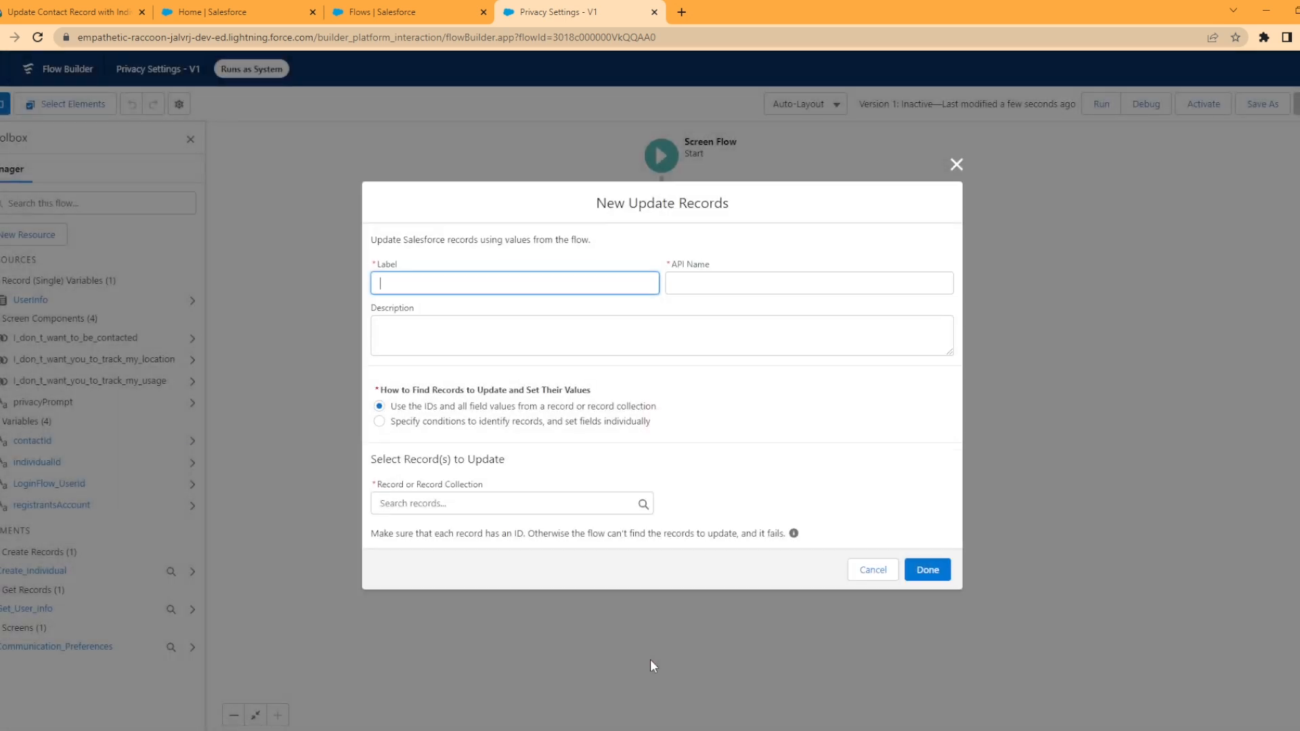
type("Update Contact with Individual")
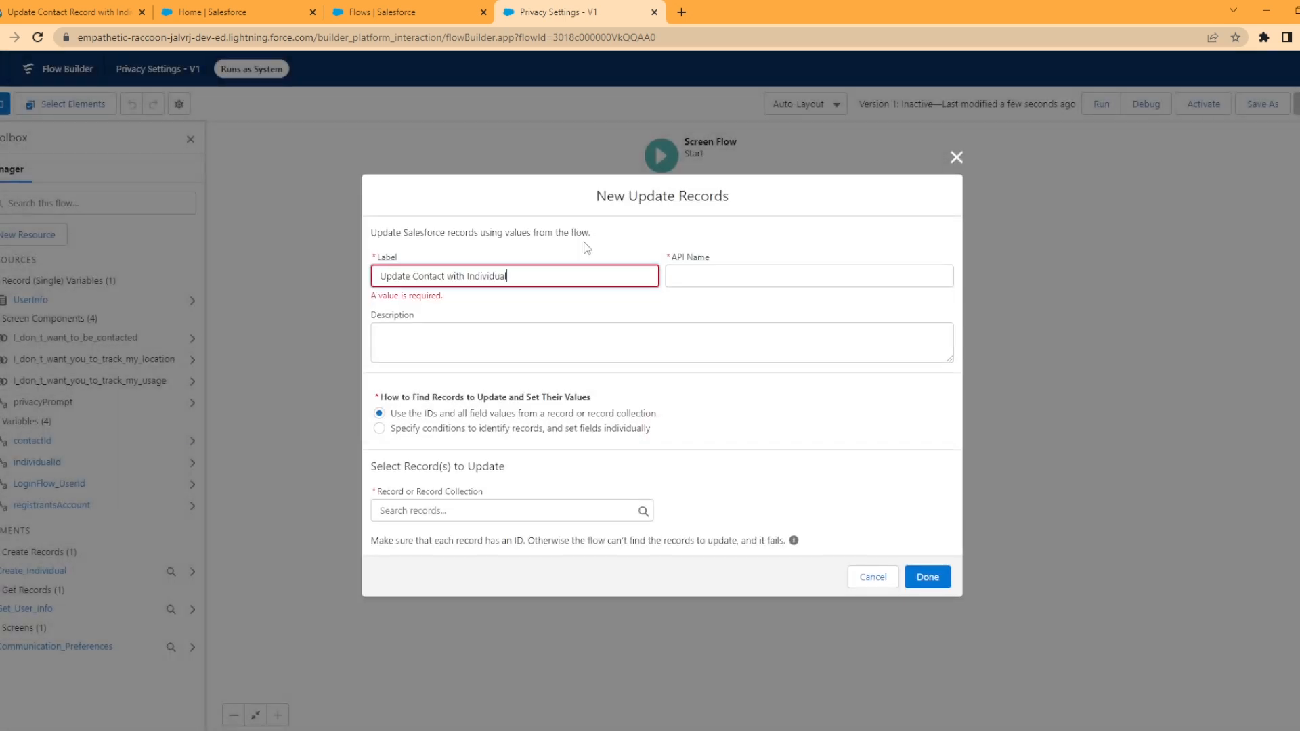
key("Tab")
left_click(822, 238)
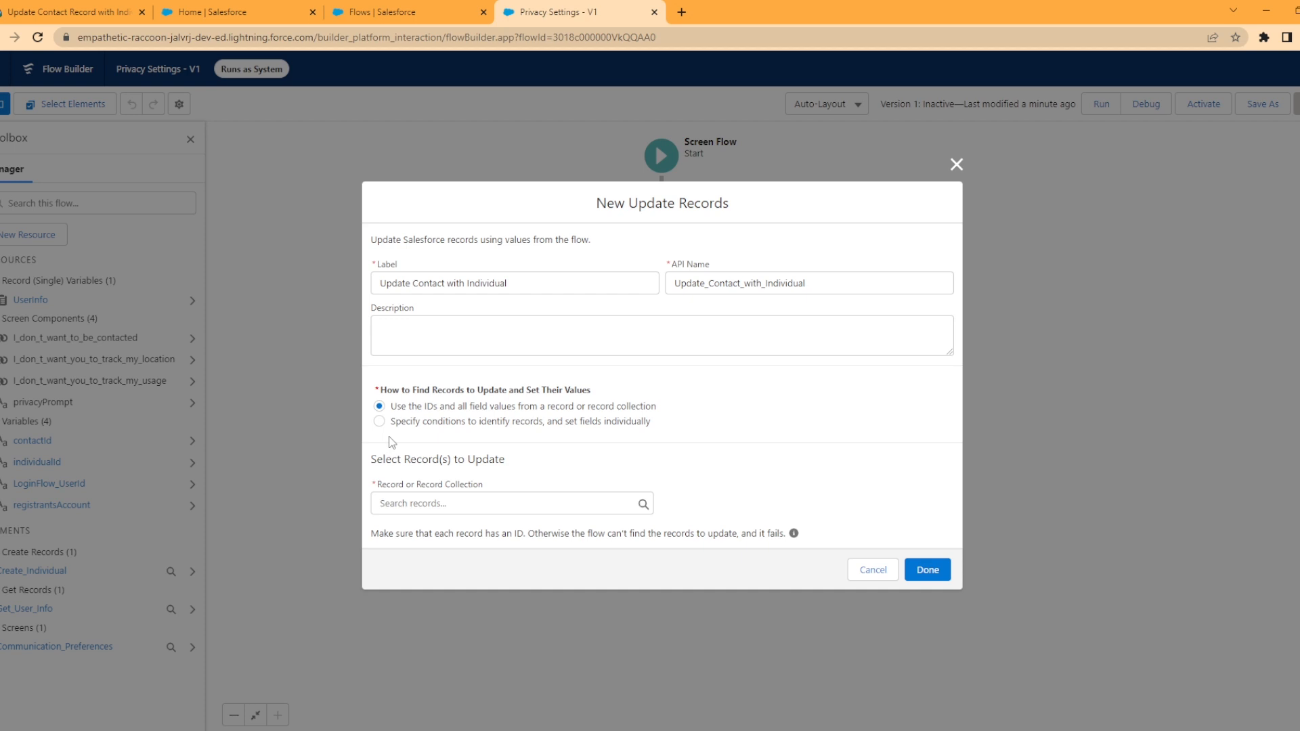
- Choose to specify conditions and set fields individually, with Contact as the object to update
left_click(379, 421)
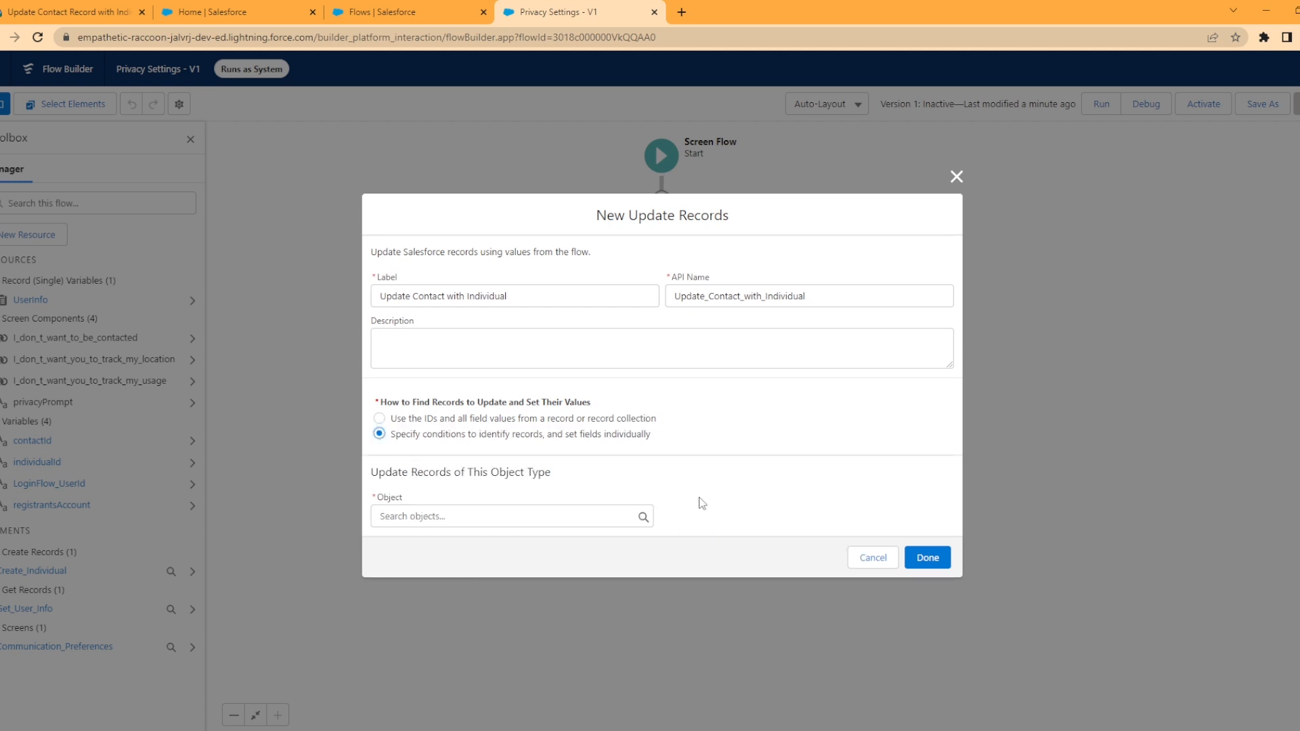
left_click(521, 515)
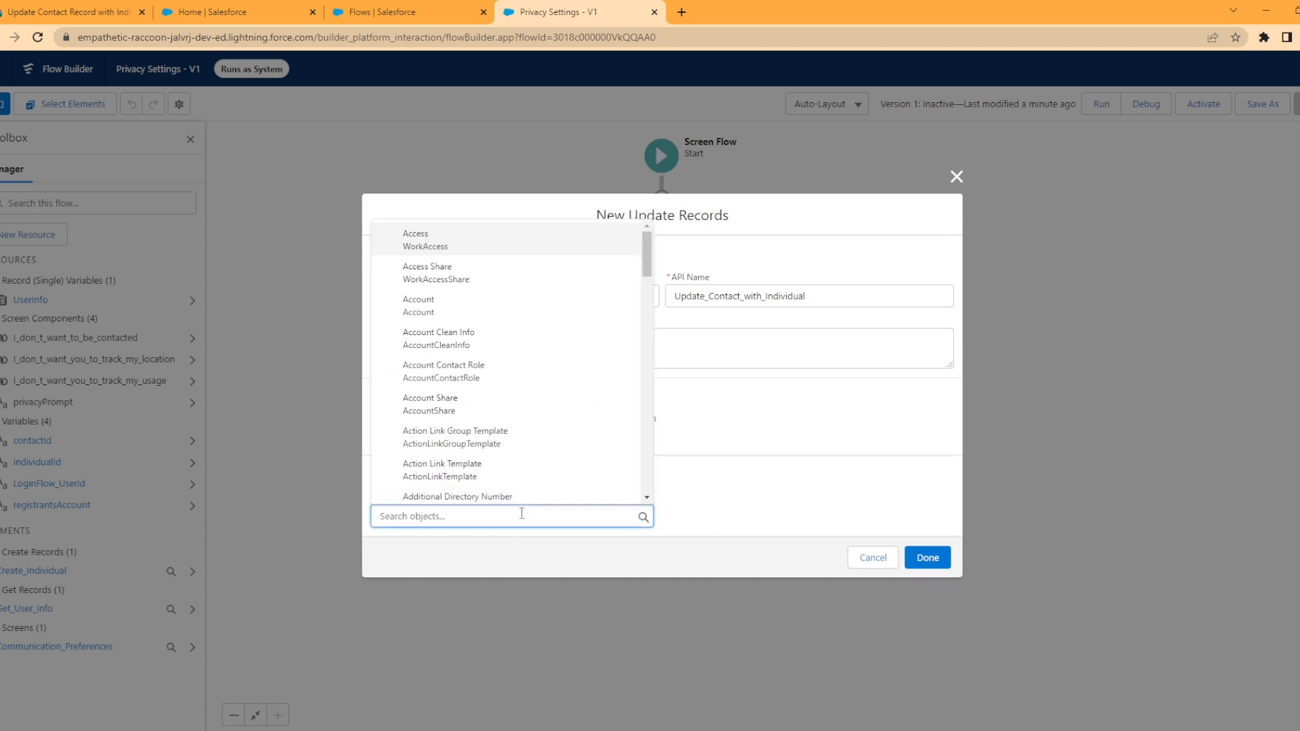
type("contact")
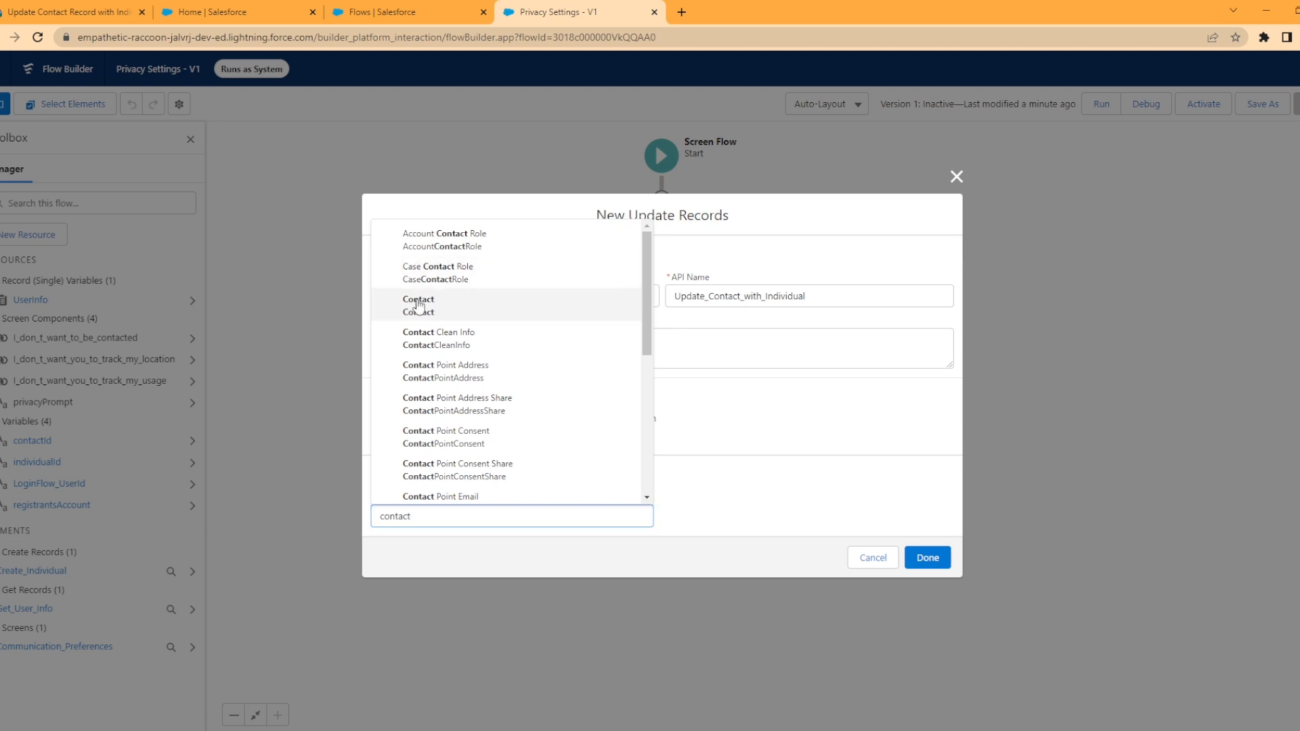
left_click(418, 305)
- Filter the Contact records by the condition Id Equals {!UserInfo.ContactId}
scroll(750, 506, "down", 1)
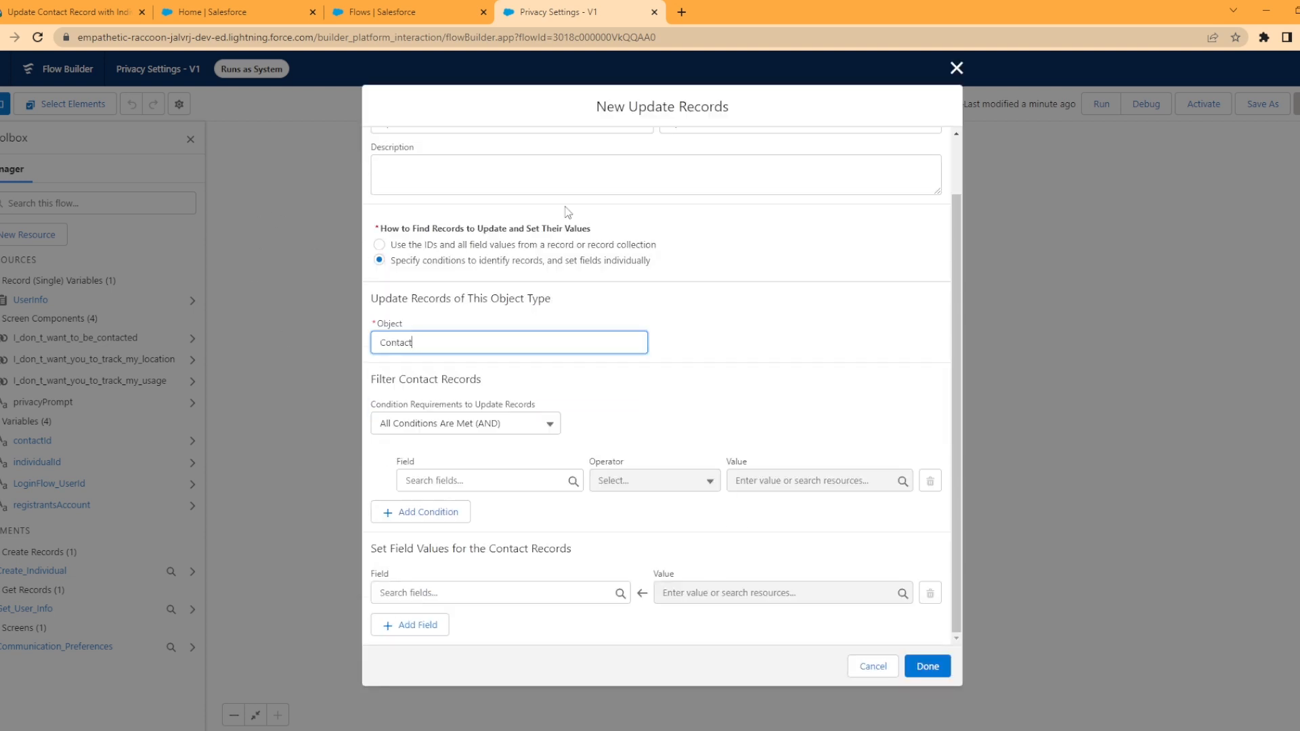
left_click(475, 482)
type("id")
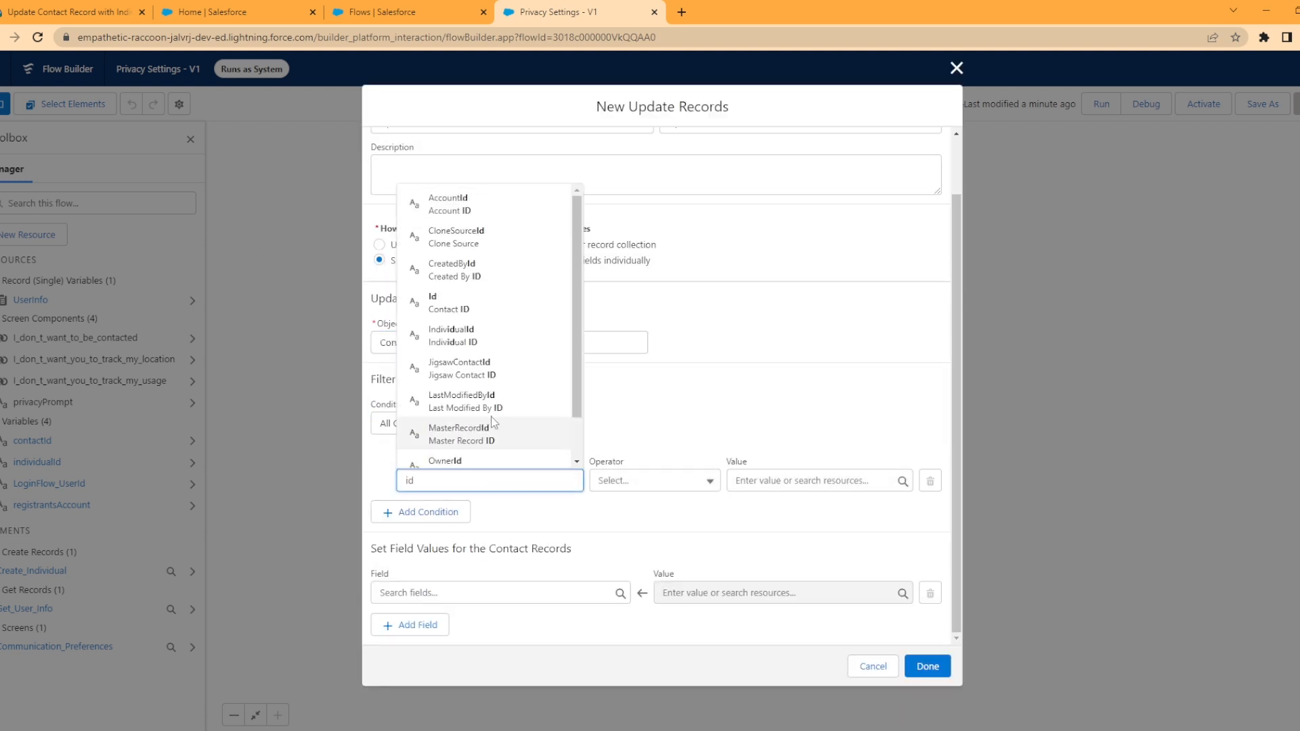
left_click(466, 311)
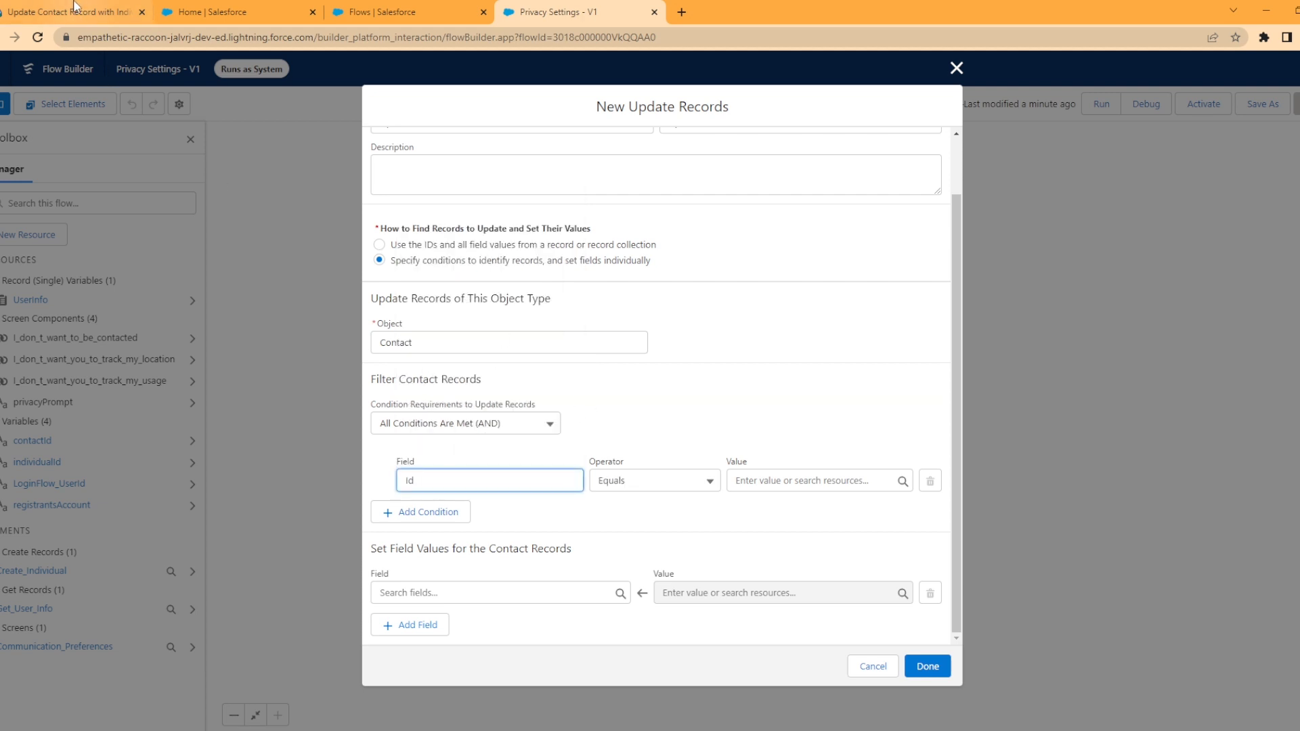
left_click(819, 482)
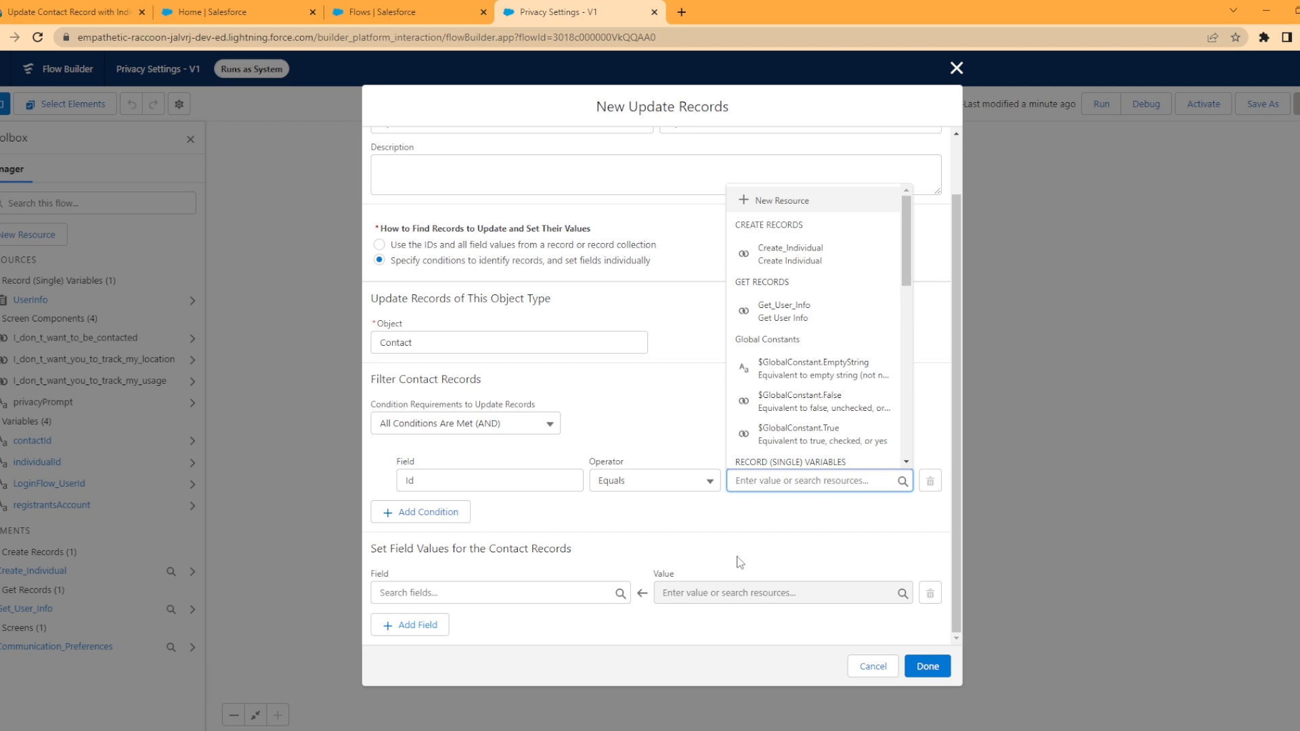
type("{!UserInfo.ContactId}")
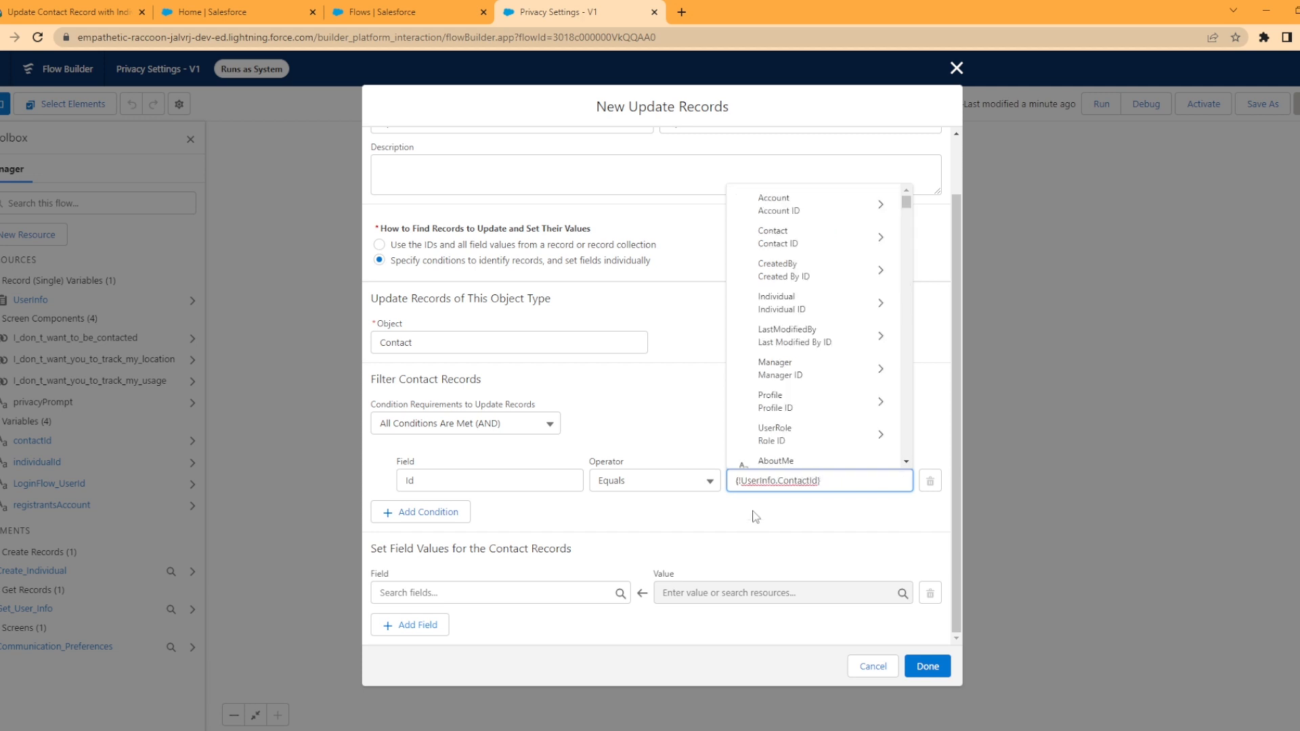
left_click(801, 521)
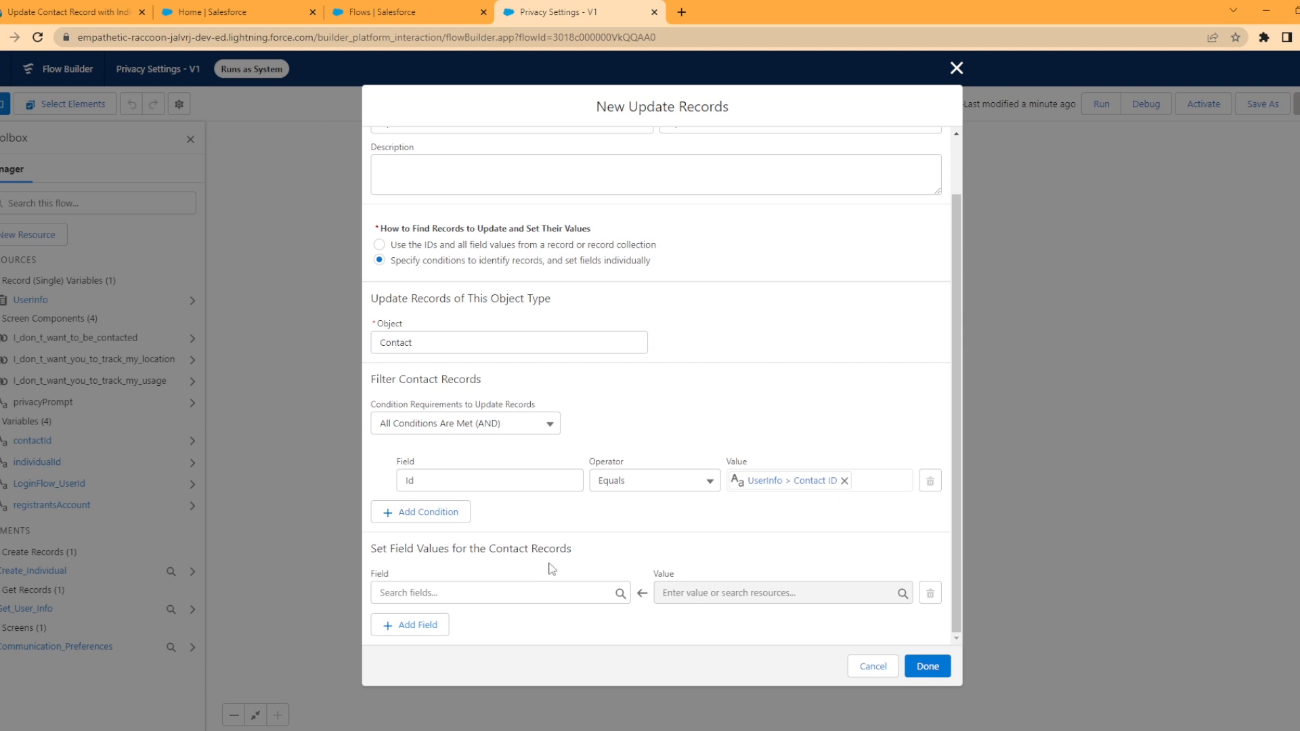
- Set the Contact's IndividualId field to the individualId variable and finish the Update Records element
left_click(482, 600)
type("IndividualId")
key("Return")
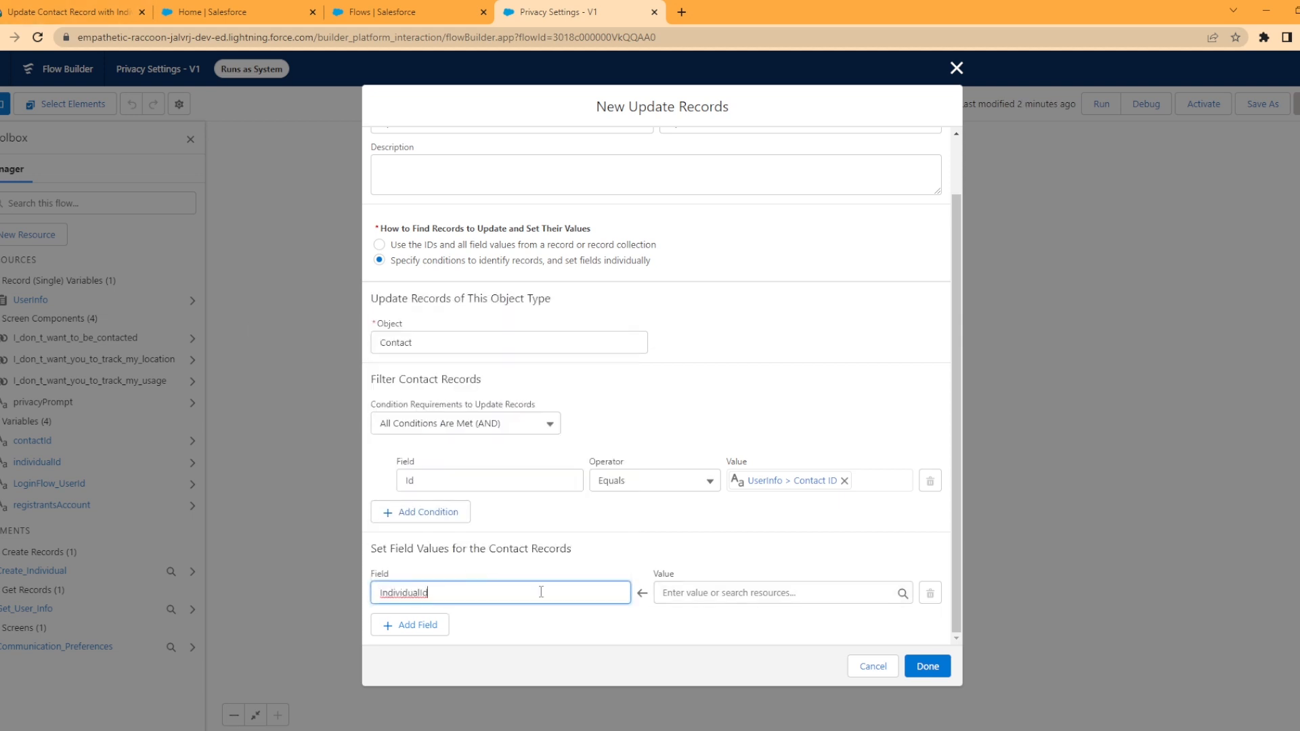
left_click(743, 599)
scroll(760, 539, "down", 3)
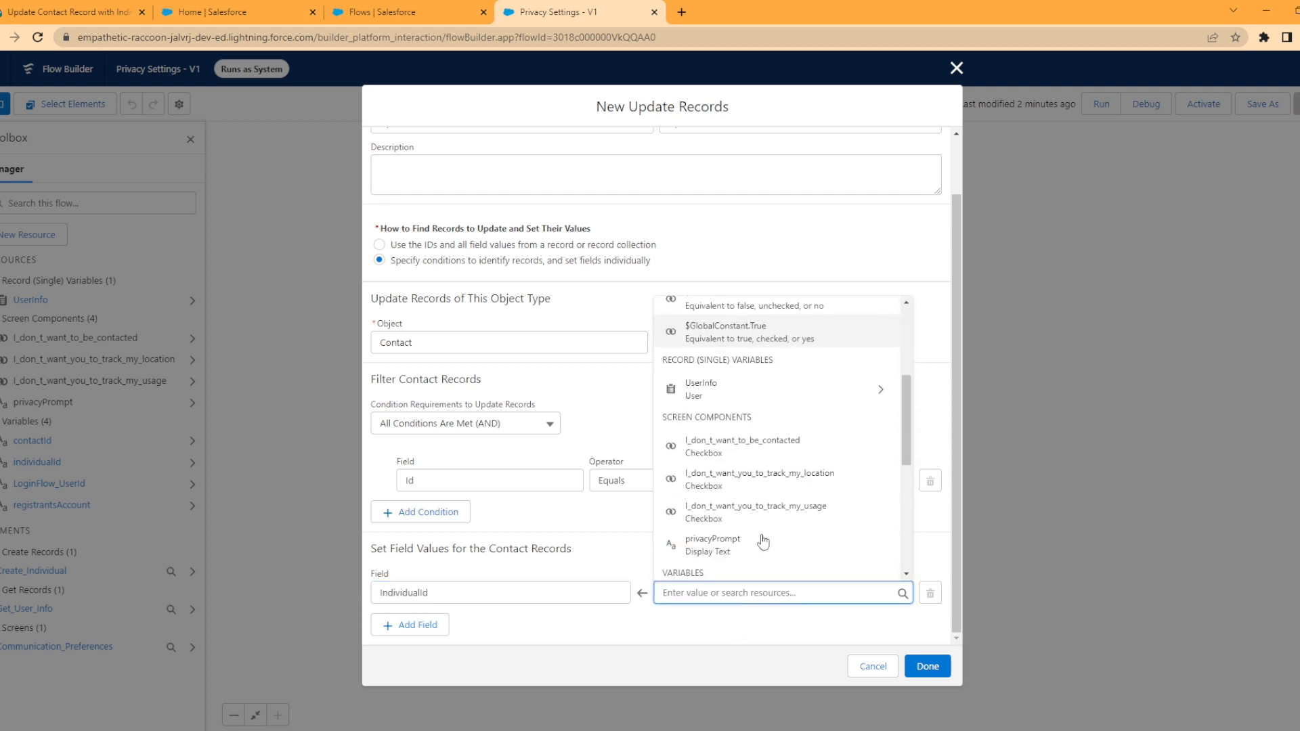
scroll(763, 542, "down", 4)
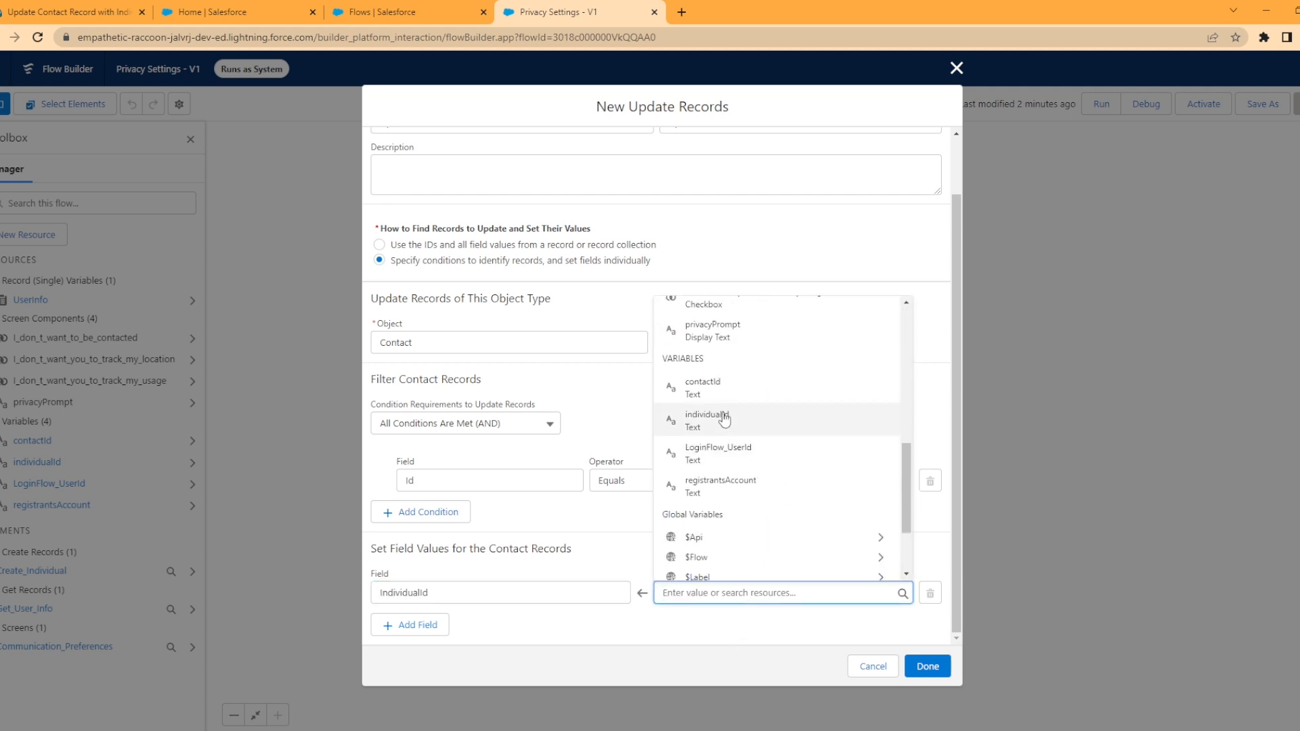
left_click(725, 415)
left_click(646, 621)
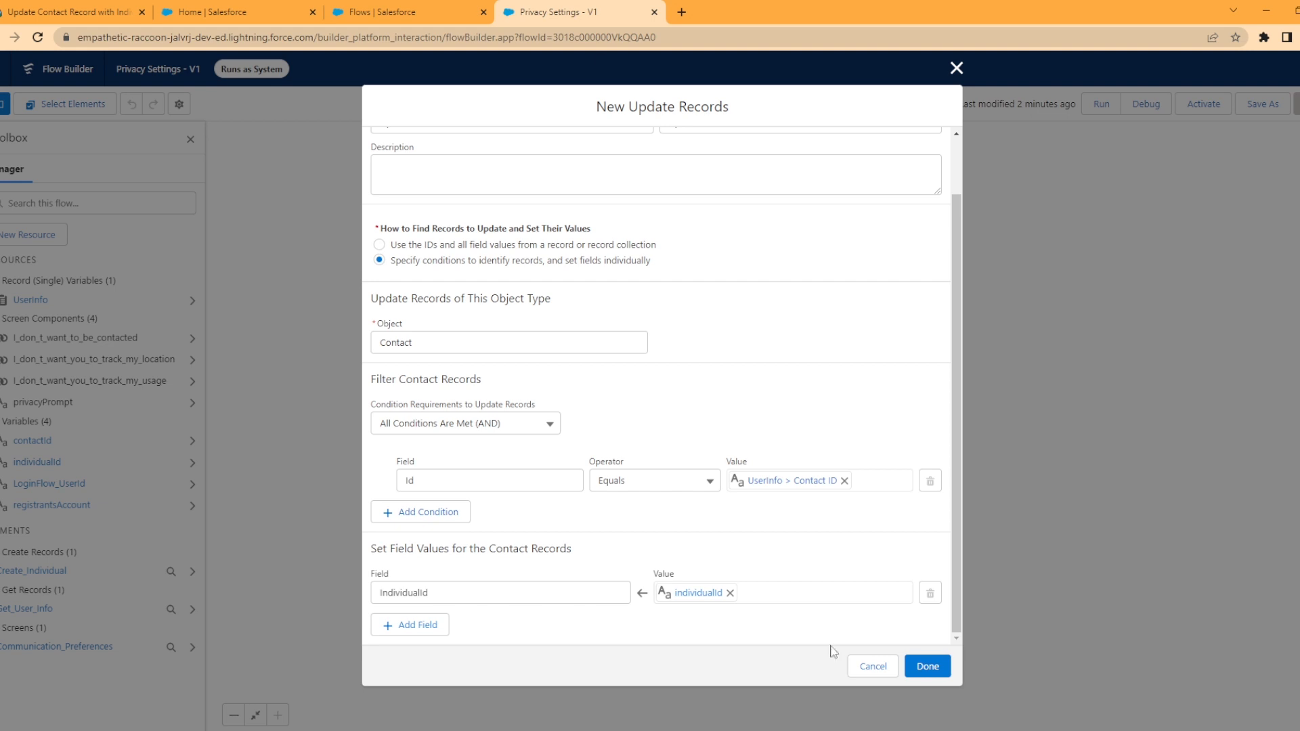
left_click(933, 657)
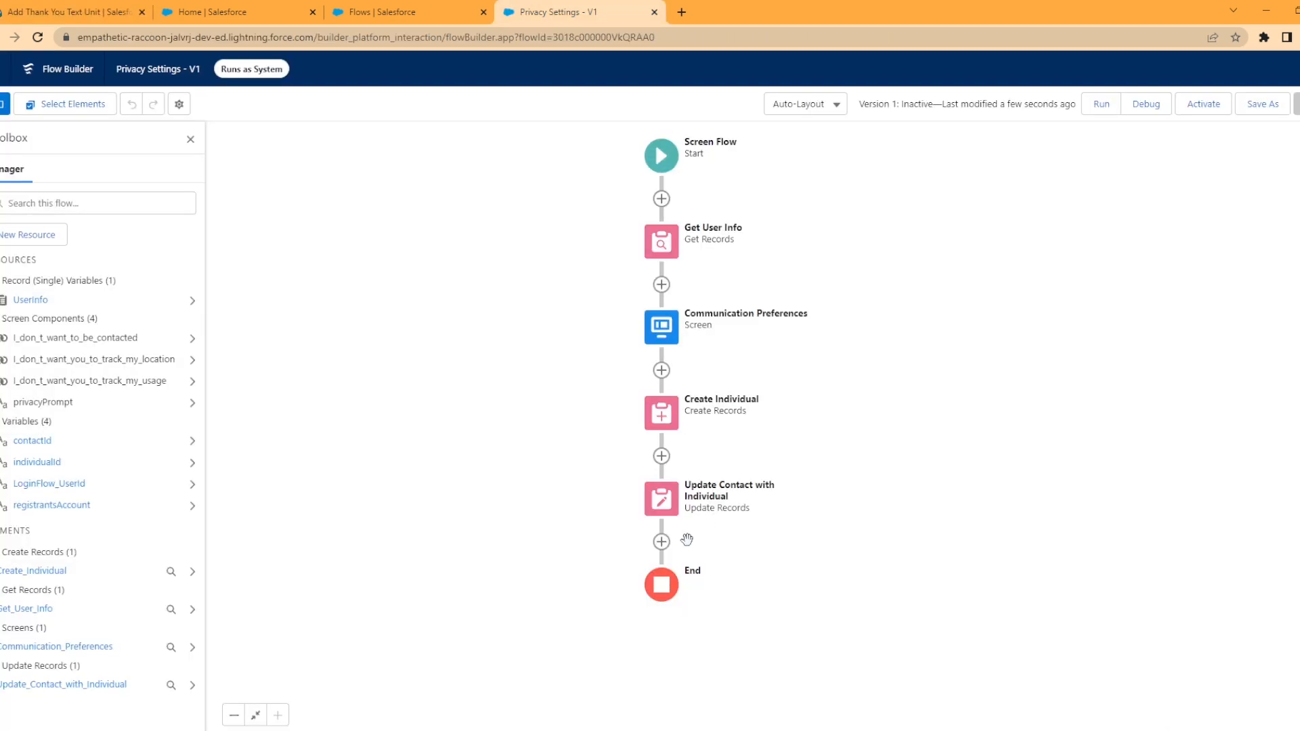
- Add a Screen element after Update Contact with Individual, labelled Welcome to Ursa Major
left_click(662, 542)
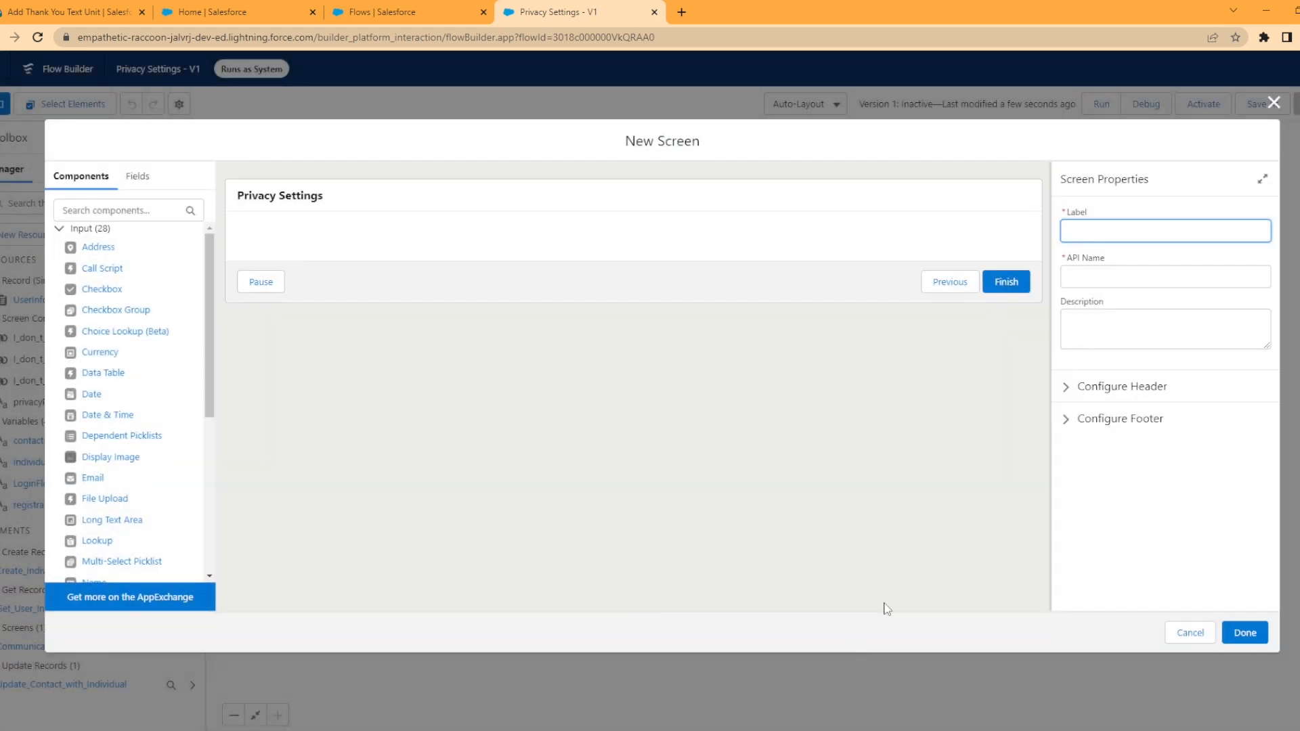
left_click(484, 360)
left_click(1143, 230)
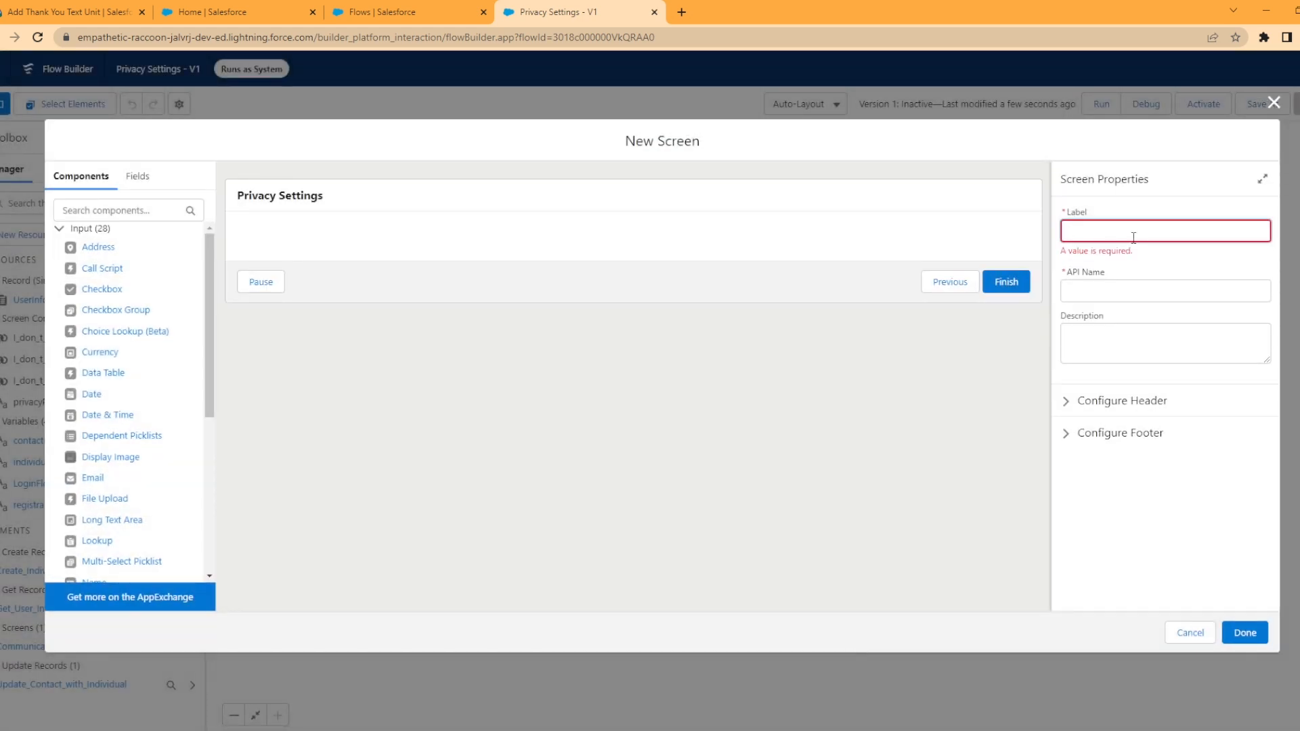
type("Welcome to Ursa Major")
left_click(1156, 206)
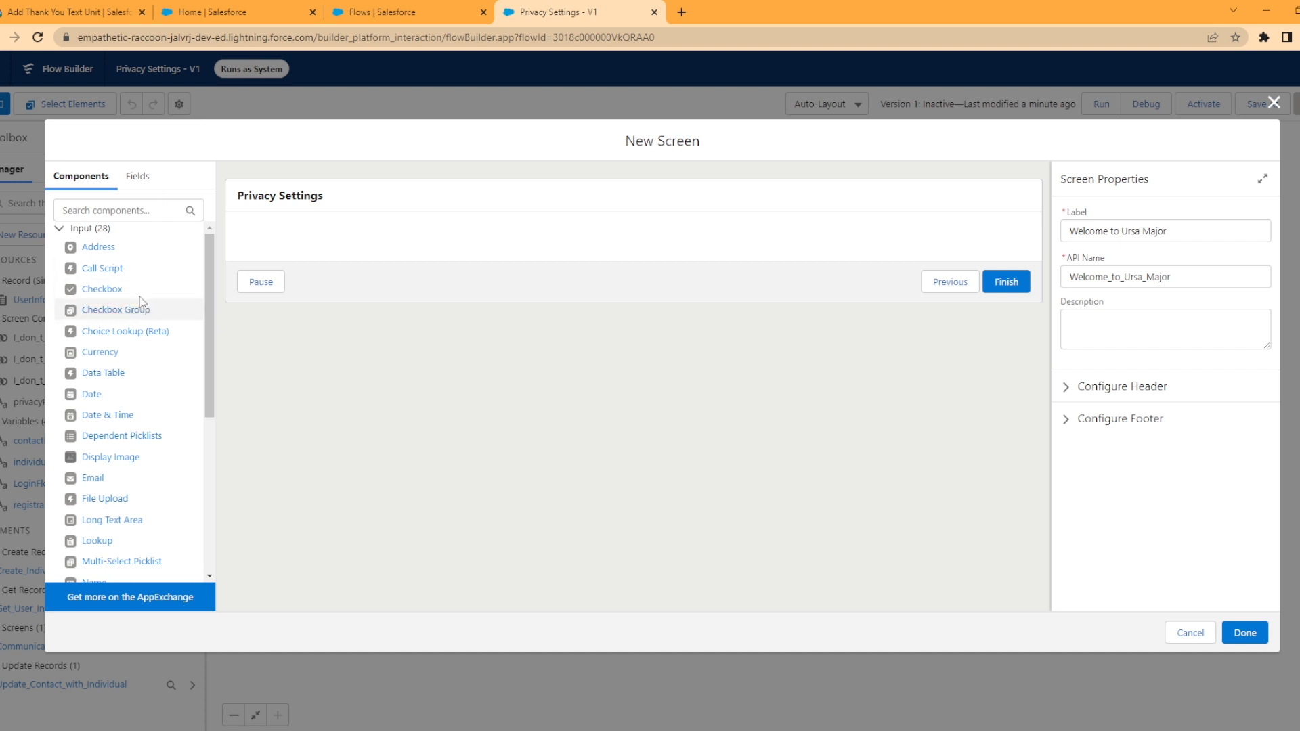
- Add a Display Text component to the new screen with the API name thankYou
left_click(148, 213)
type("dis")
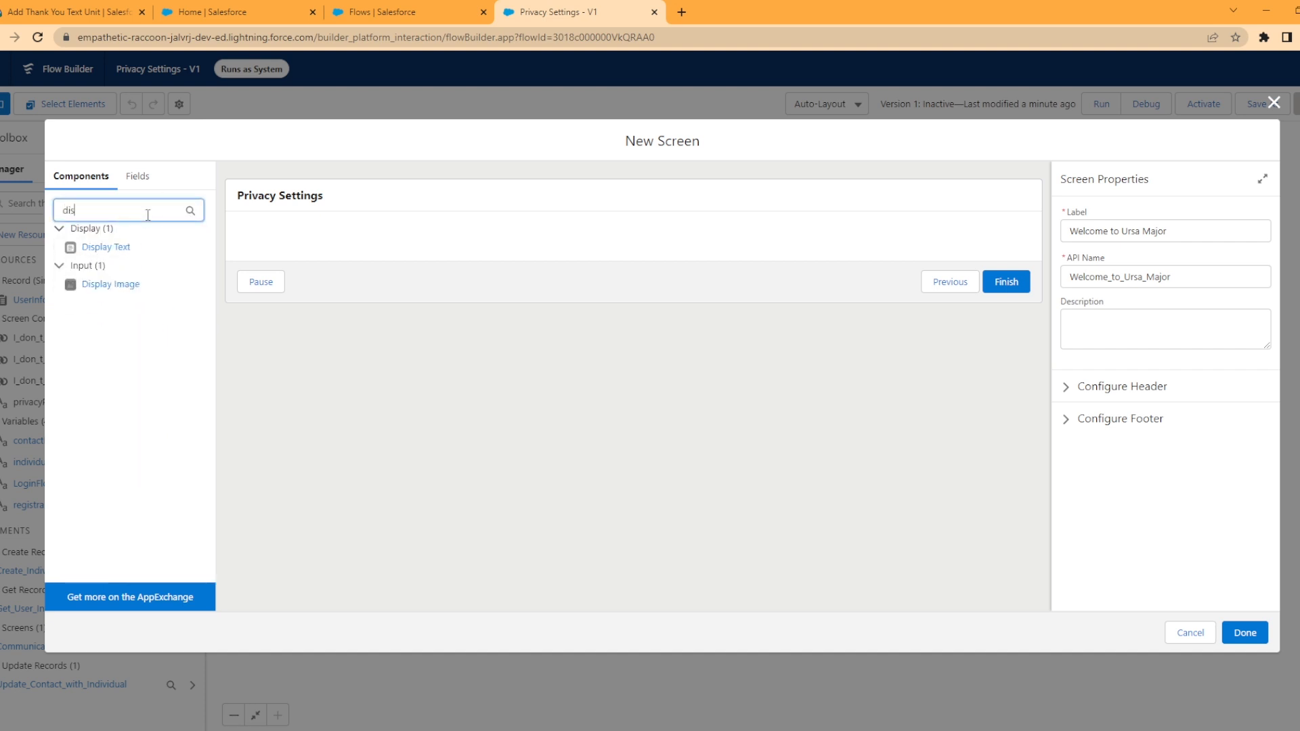
left_click(116, 248)
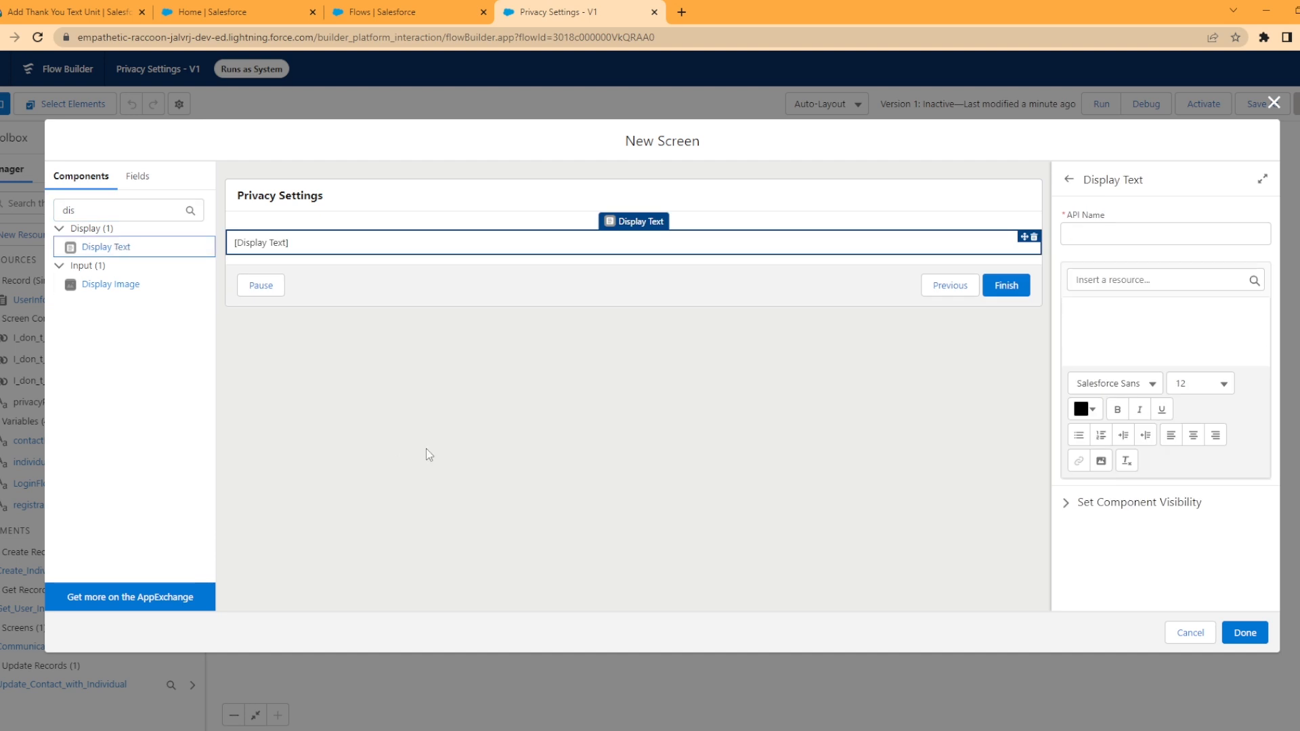
left_click(1114, 232)
type("thankYou")
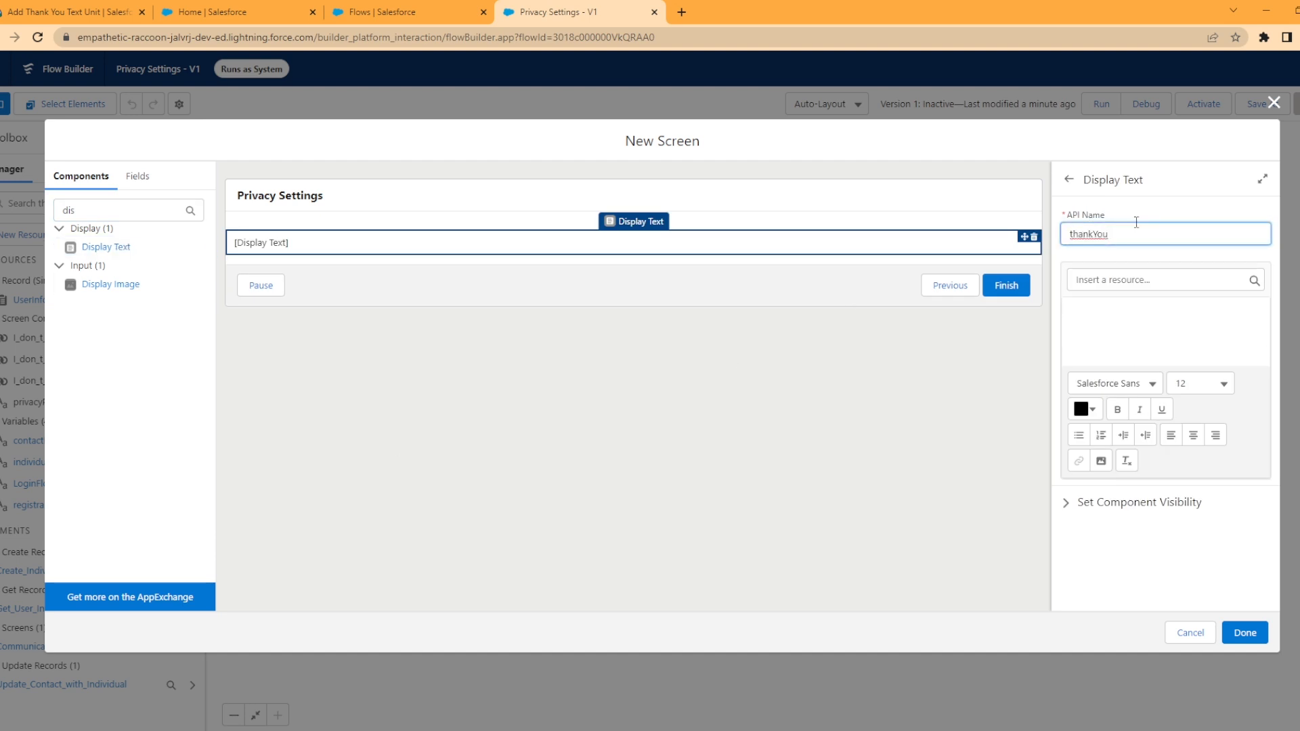
- Paste "Thank you for updating your privacy settings and welcome to the Ursa Major customer account portal!" as the display text and finish the screen
left_click(1086, 320)
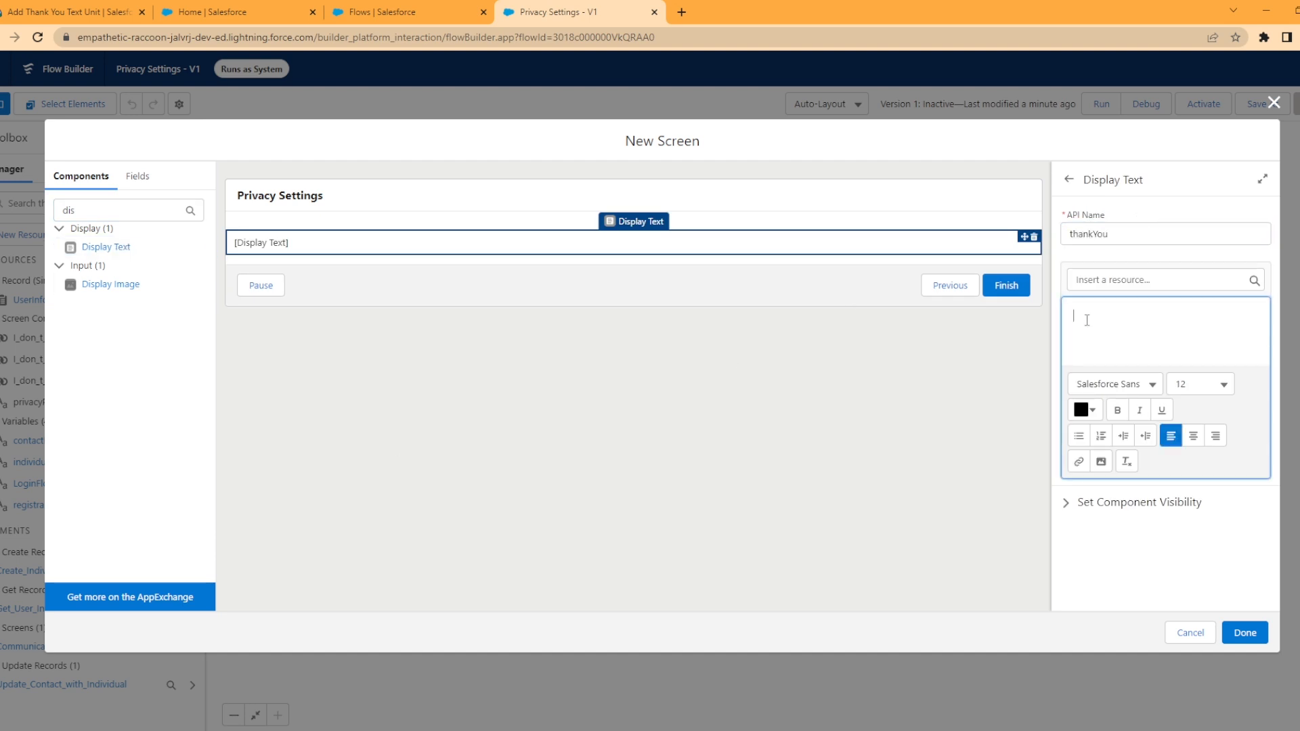
right_click(1087, 320)
left_click(1151, 440)
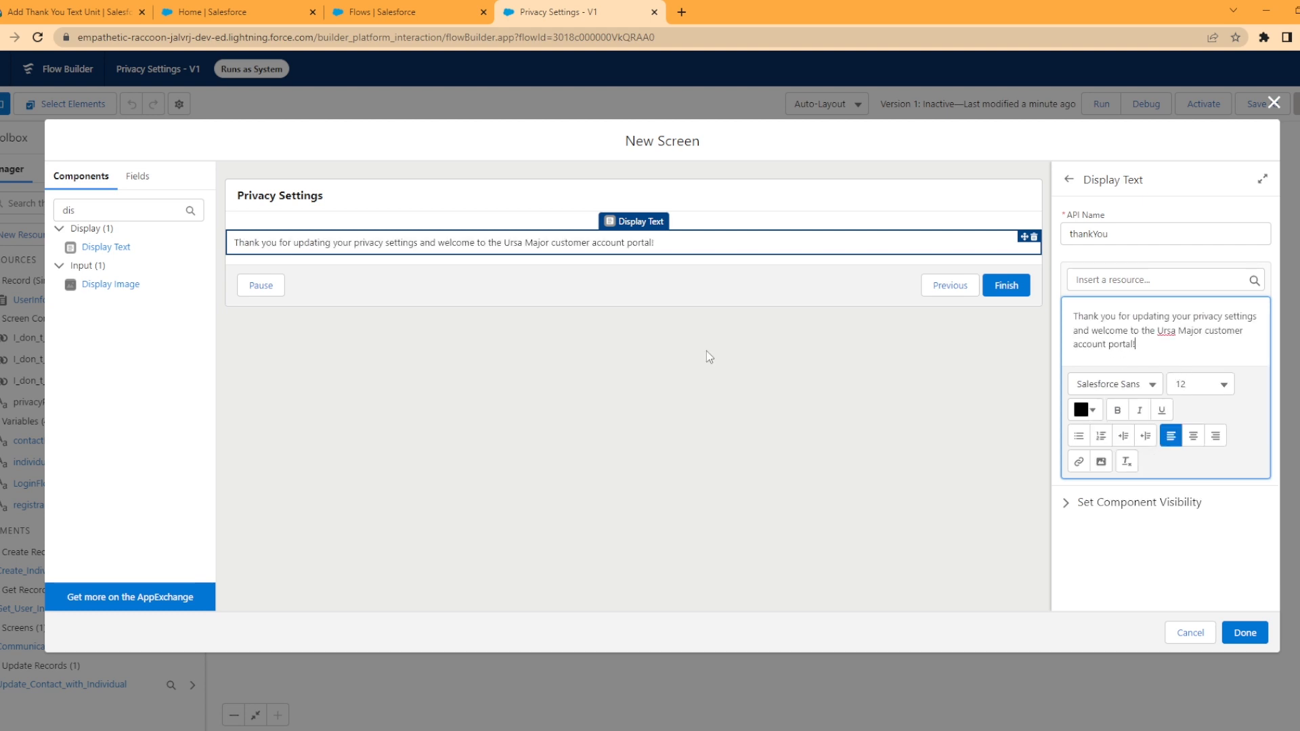
left_click(776, 224)
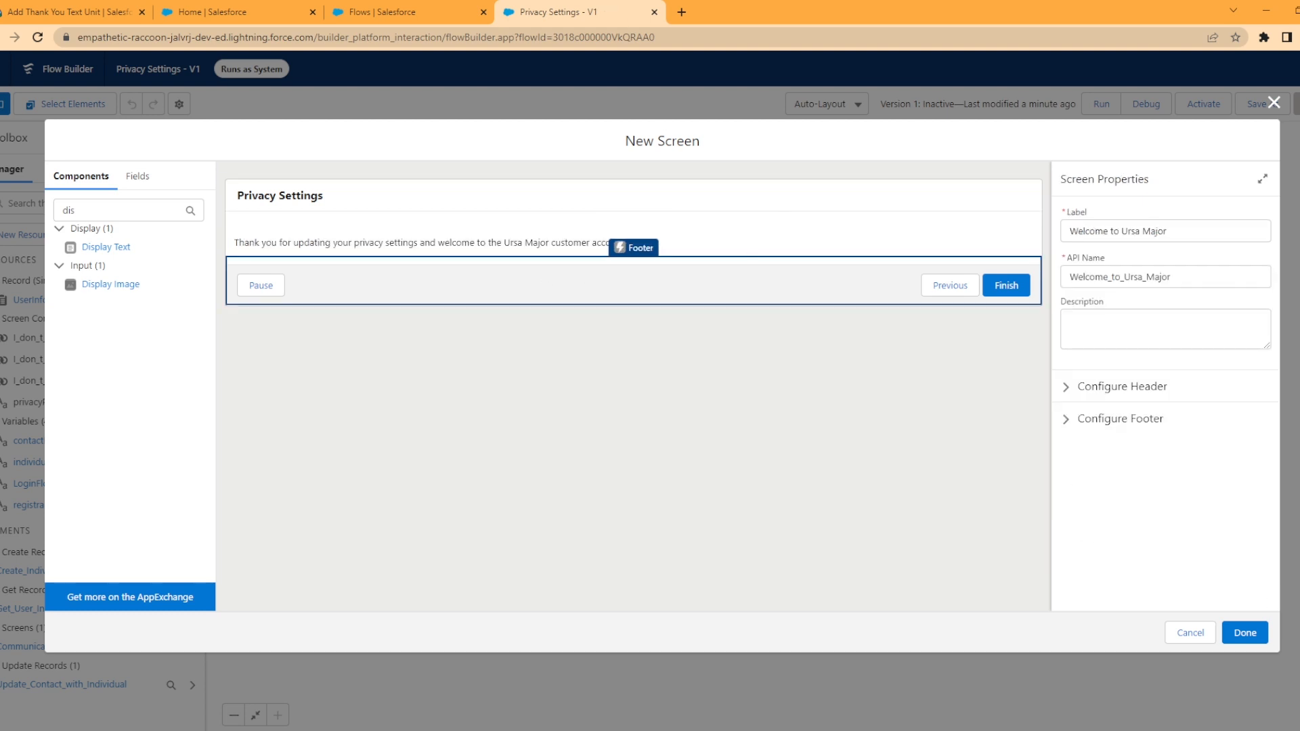
left_click(1246, 634)
- Save the Privacy Settings flow and activate it
left_click(1296, 108)
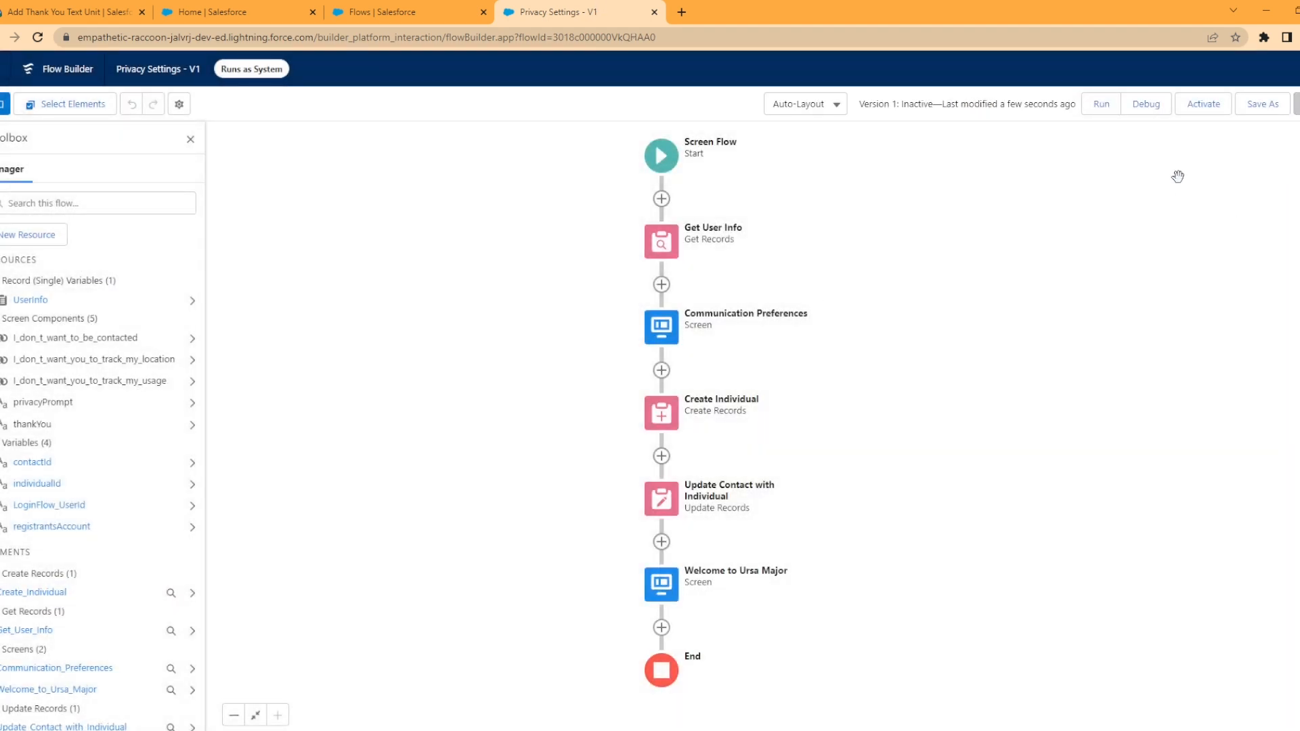
left_click(1207, 107)
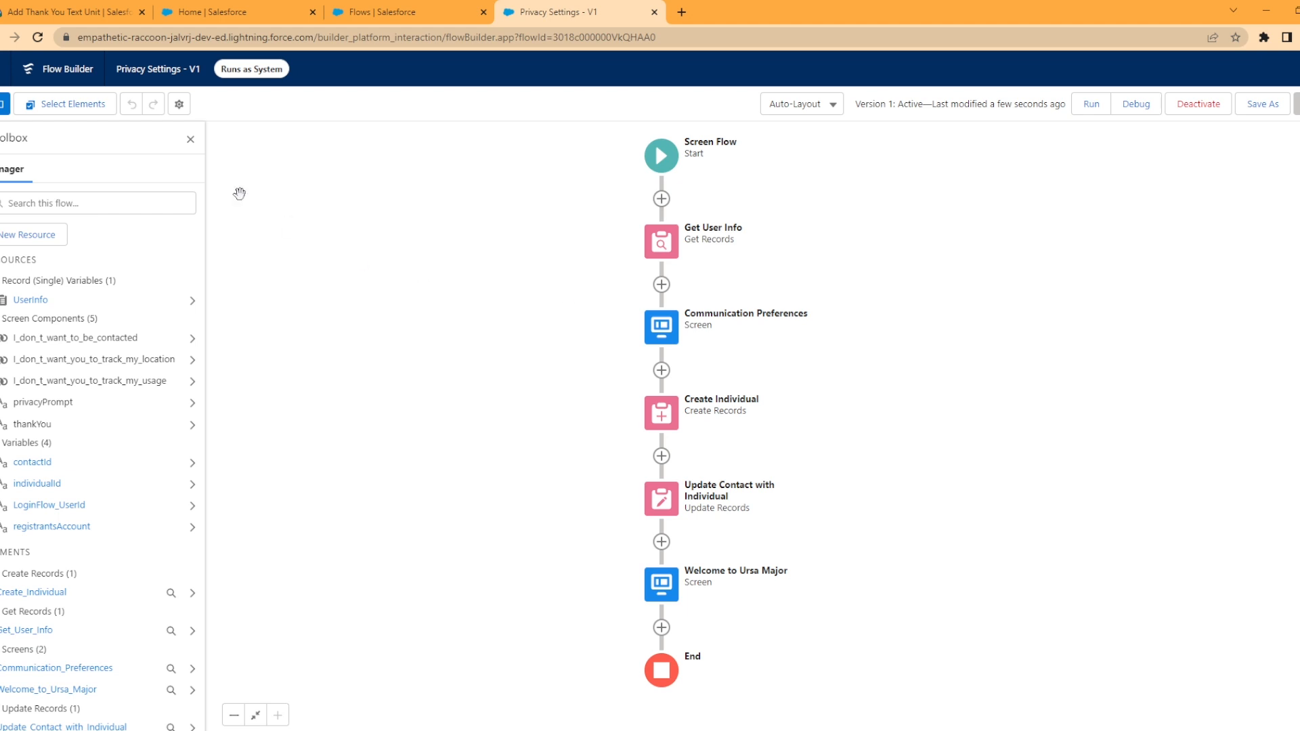